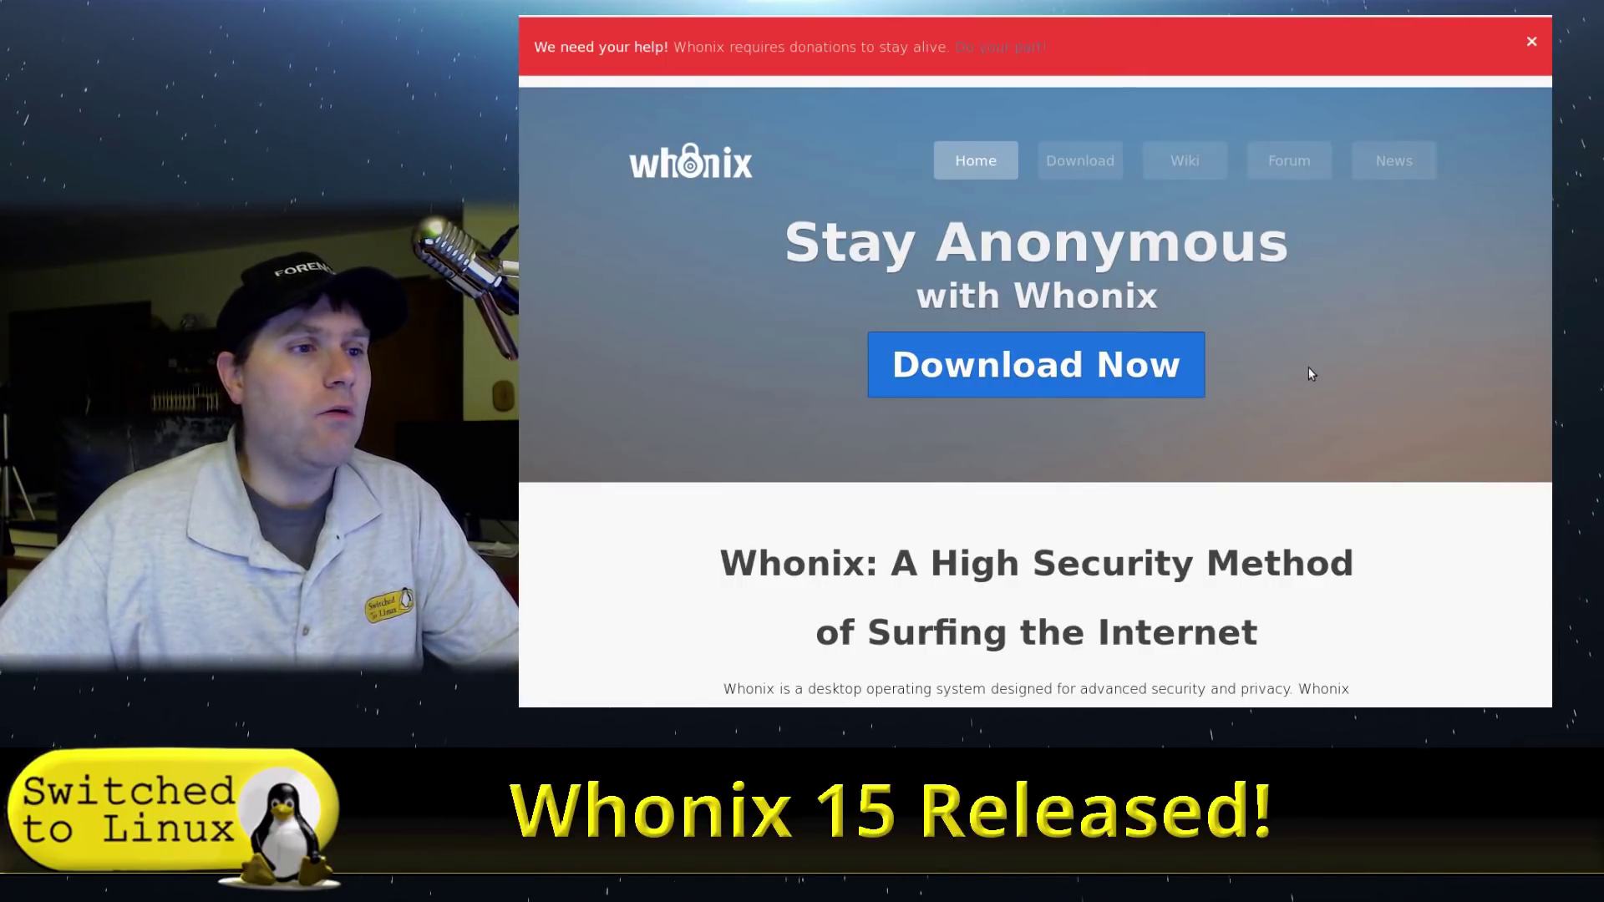
- Scroll the Whonix homepage down to Get Whonix Now and choose the Windows download option
scroll(1318, 392, "down", 5)
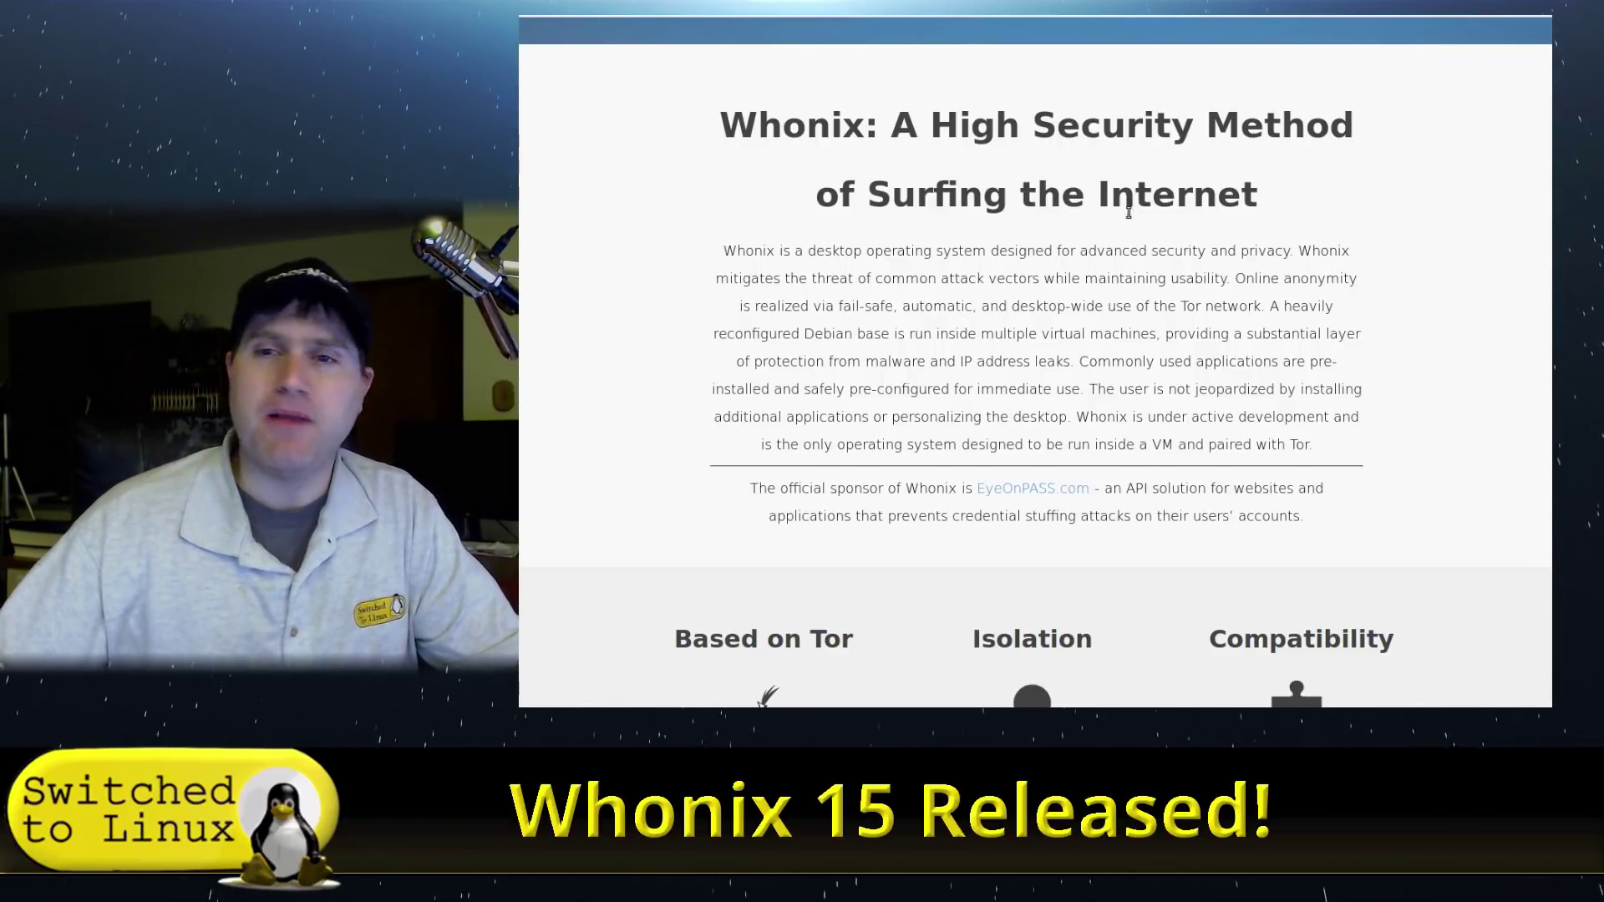
scroll(1128, 213, "down", 5)
scroll(1128, 219, "down", 3)
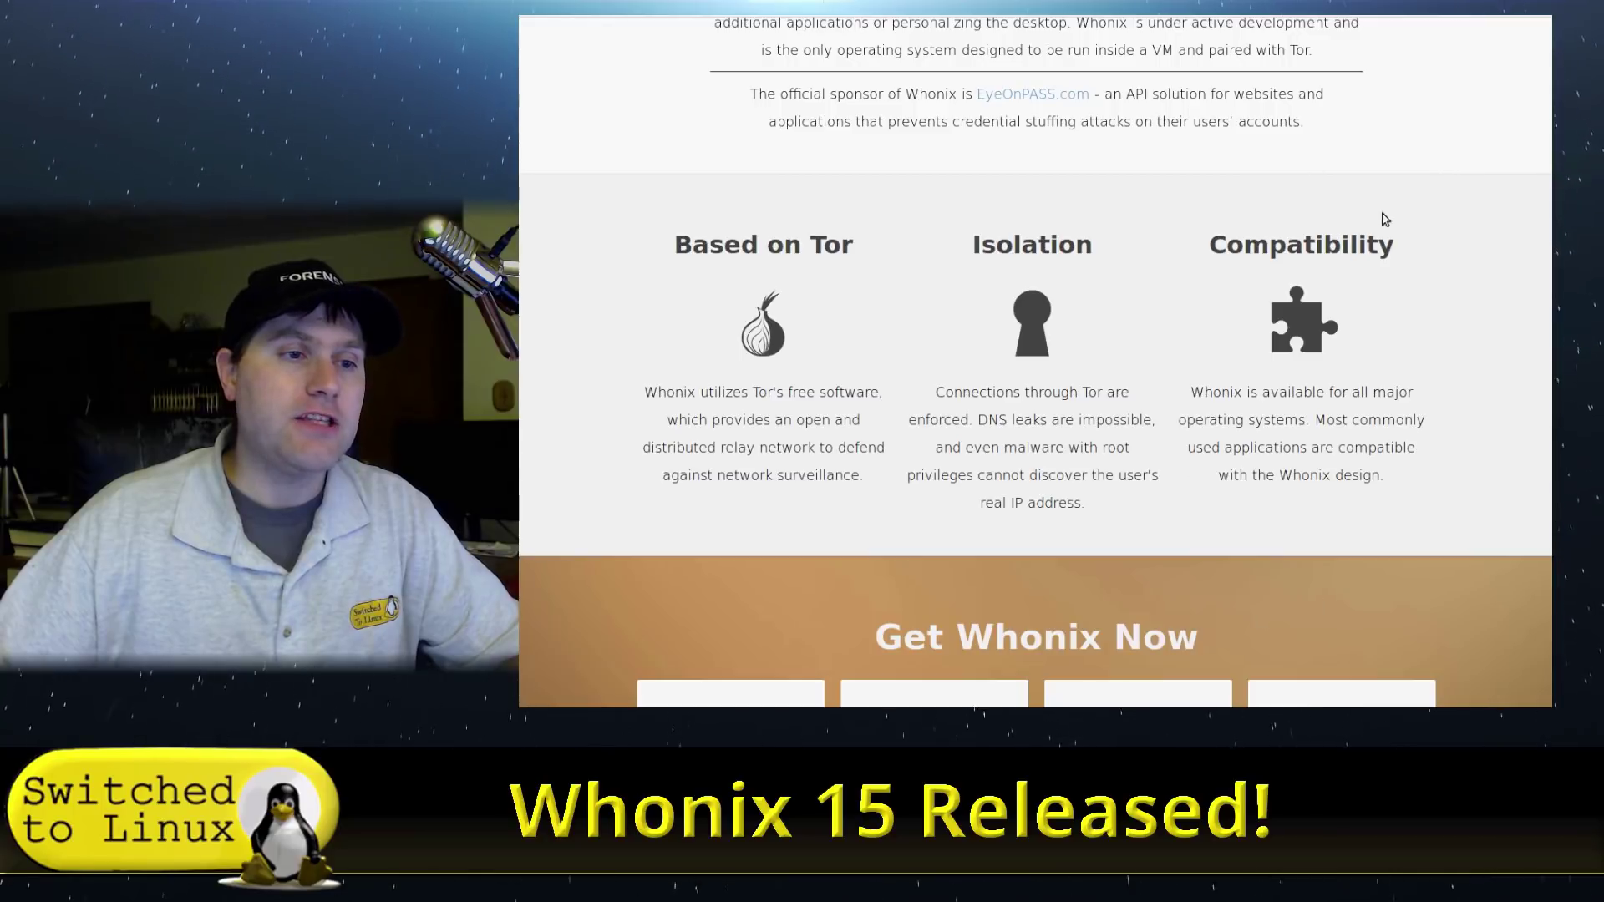
scroll(1366, 555, "down", 5)
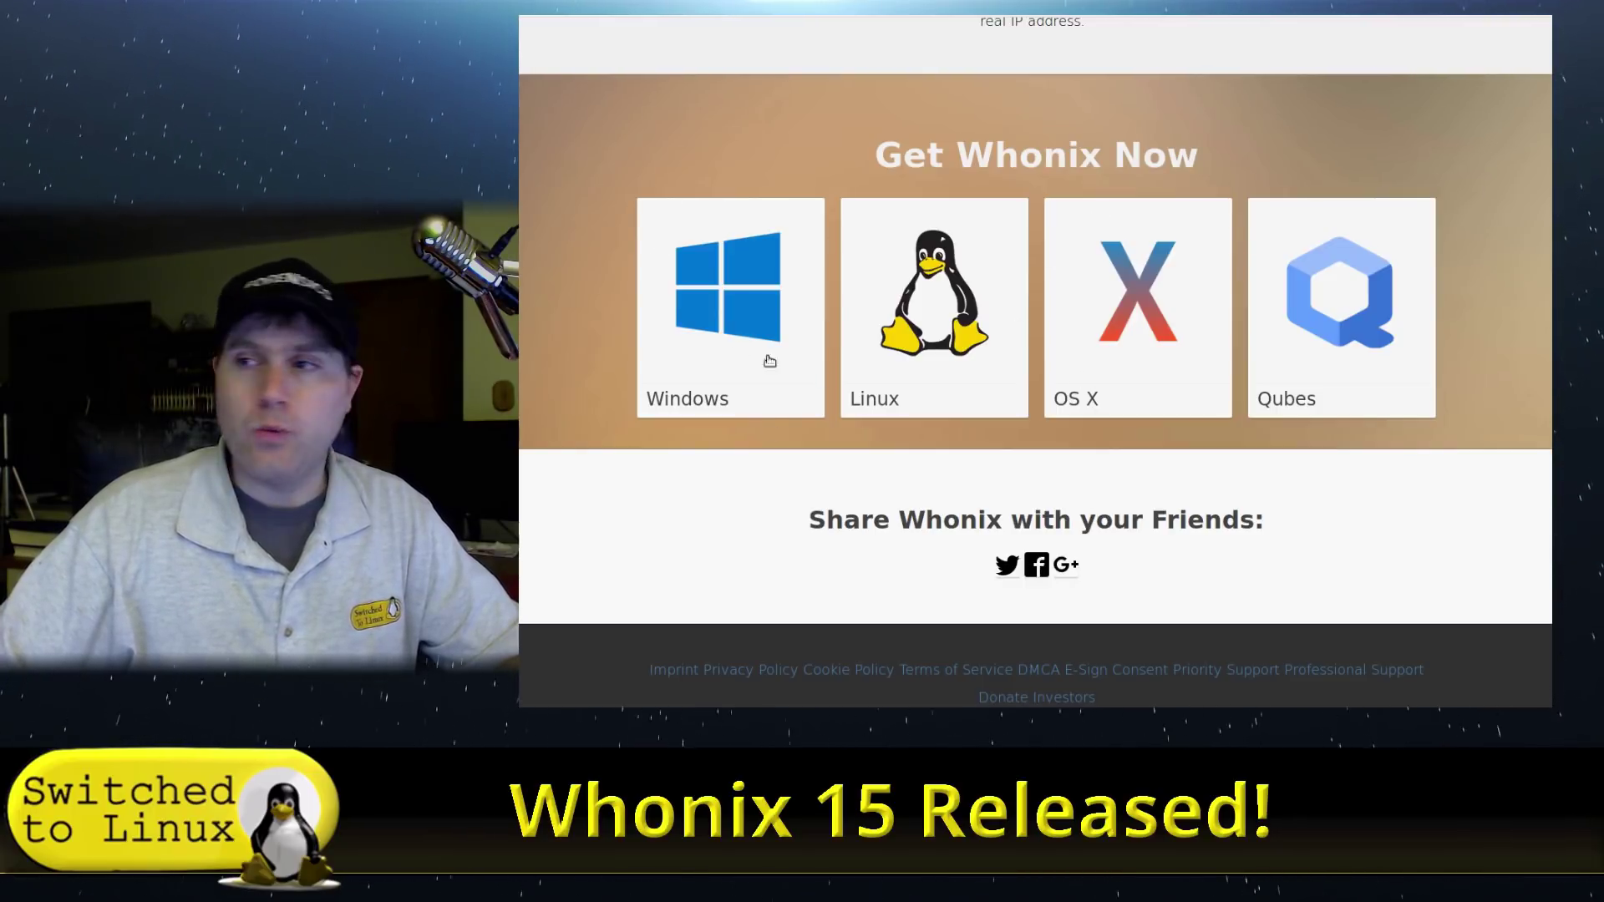
left_click(818, 375)
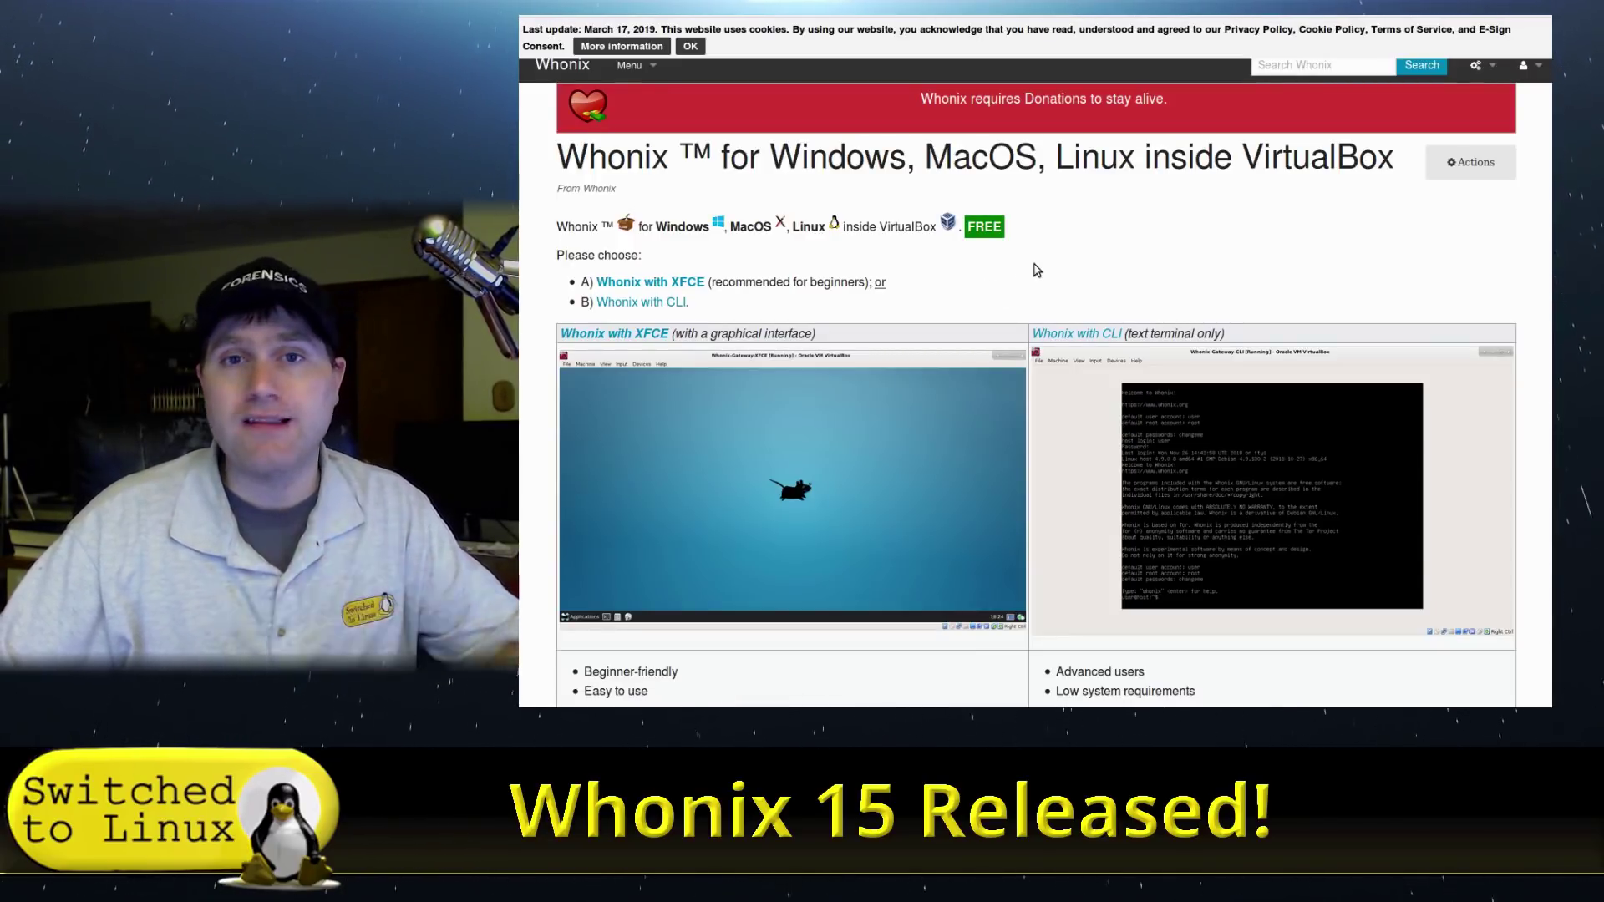
- Scroll the VirtualBox download page and open the 'Whonix with XFCE' guide
scroll(1037, 267, "down", 2)
scroll(1041, 222, "up", 2)
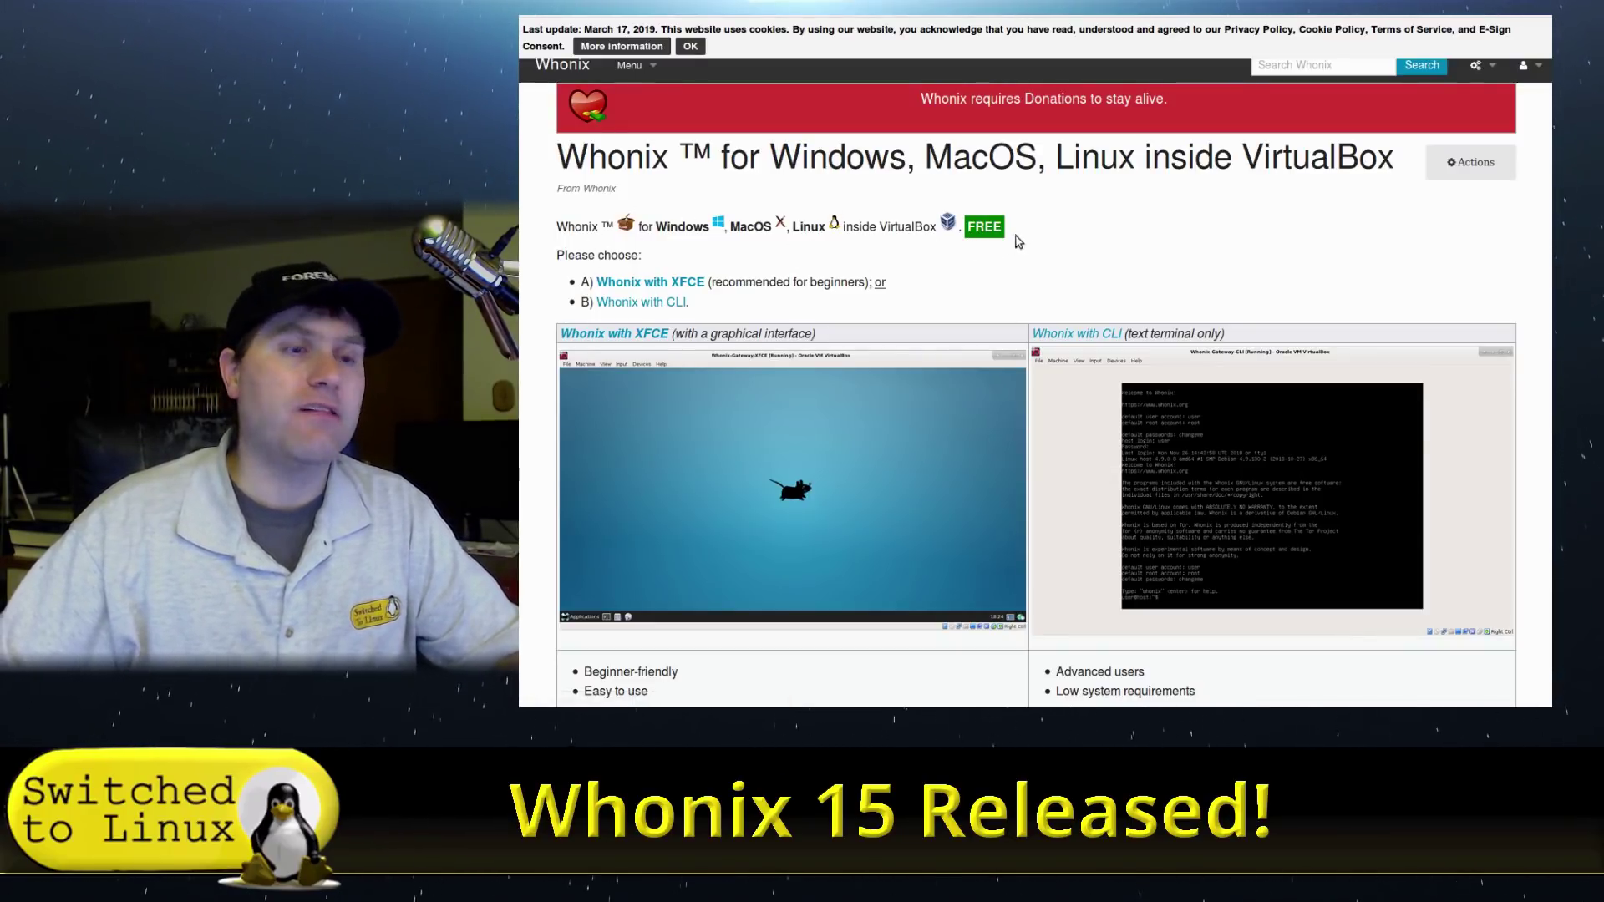
scroll(1031, 240, "down", 1)
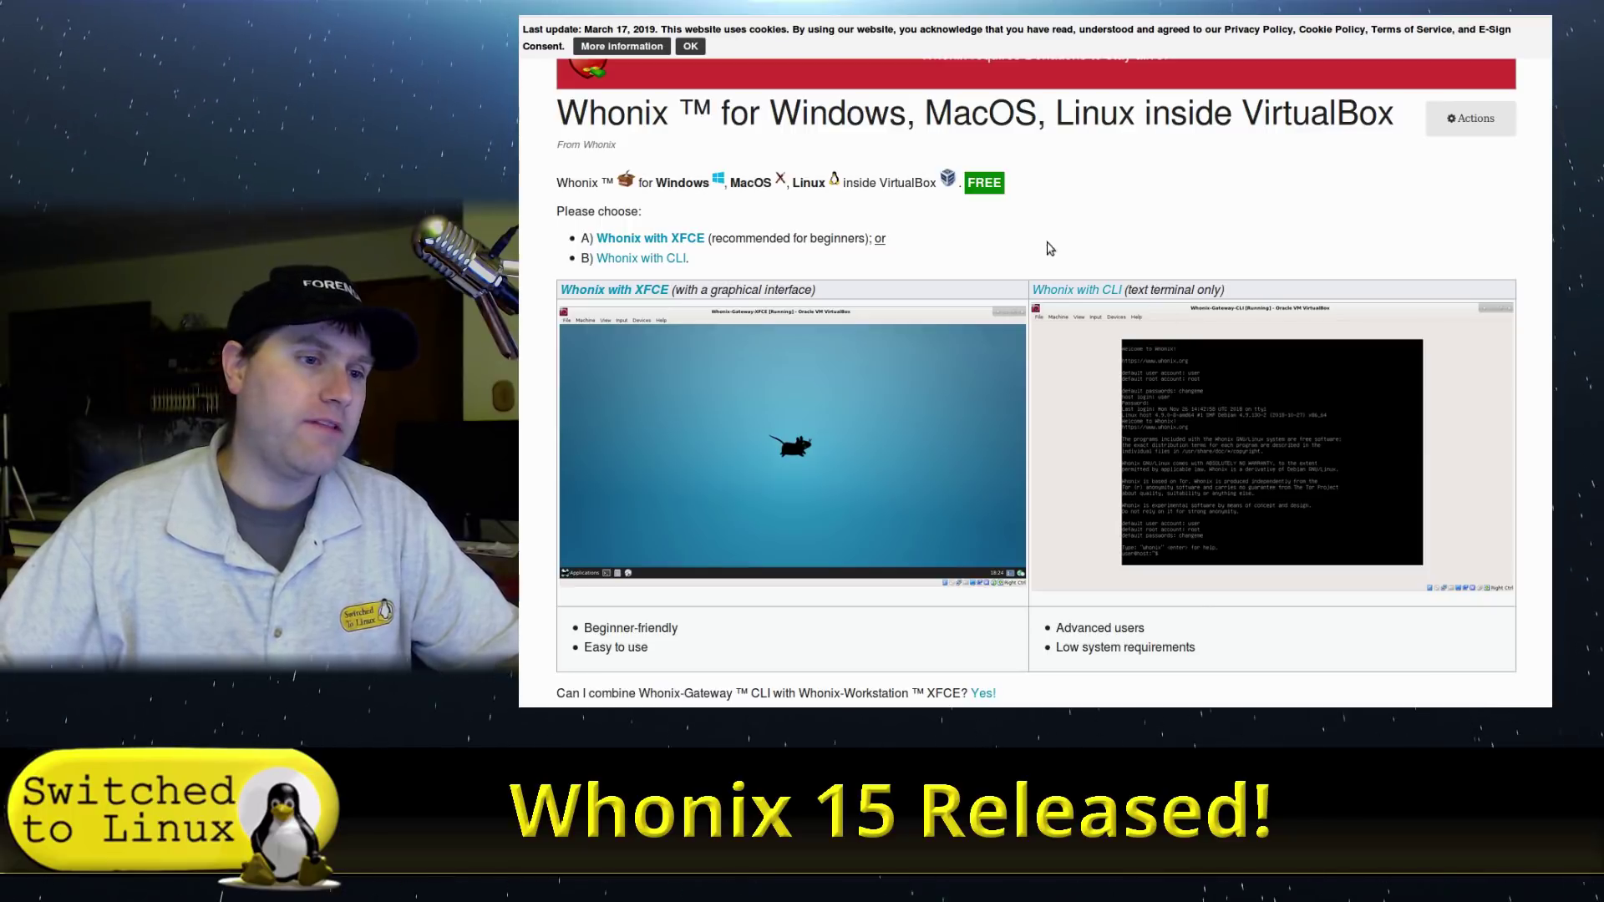
scroll(1009, 246, "down", 5)
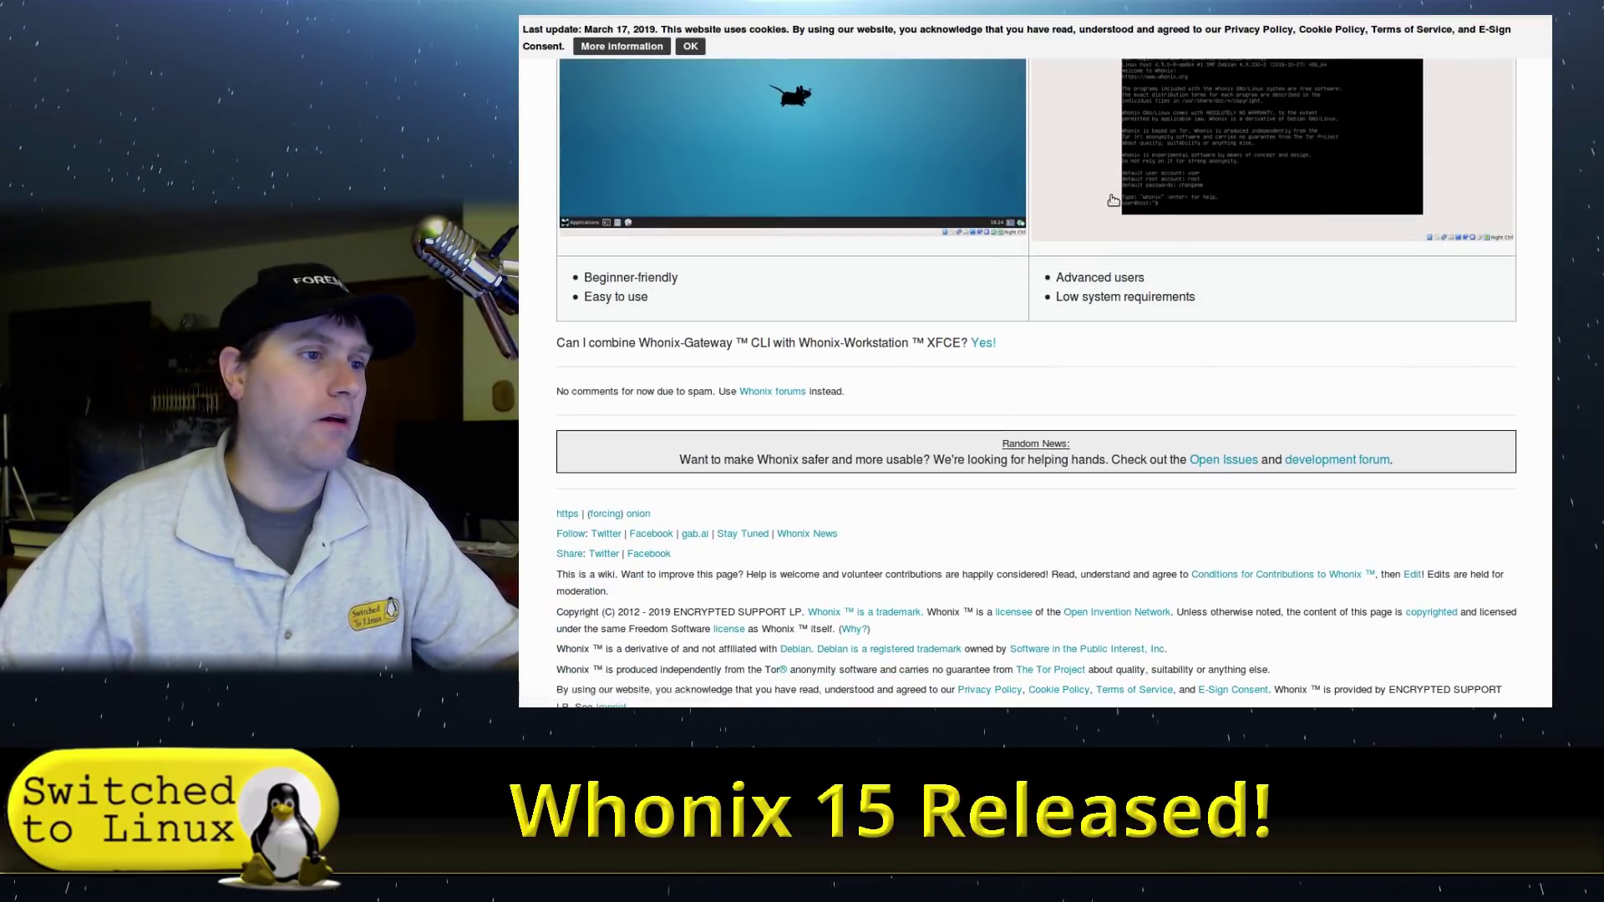
scroll(999, 276, "down", 1)
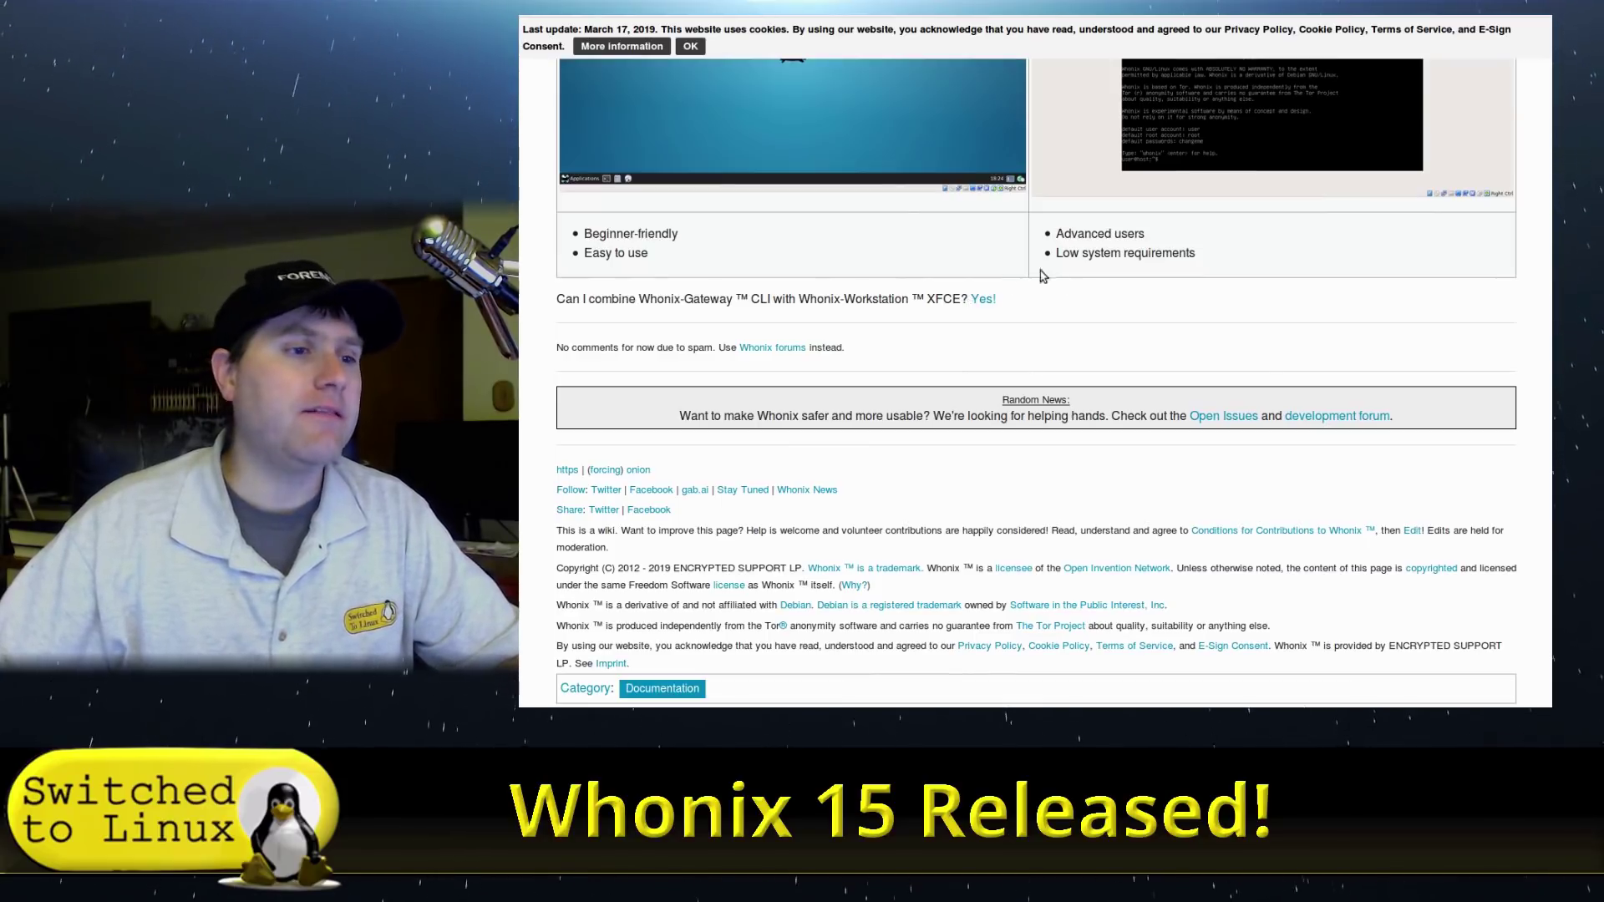
scroll(1200, 351, "down", 1)
scroll(1201, 351, "down", 3)
scroll(1201, 351, "up", 5)
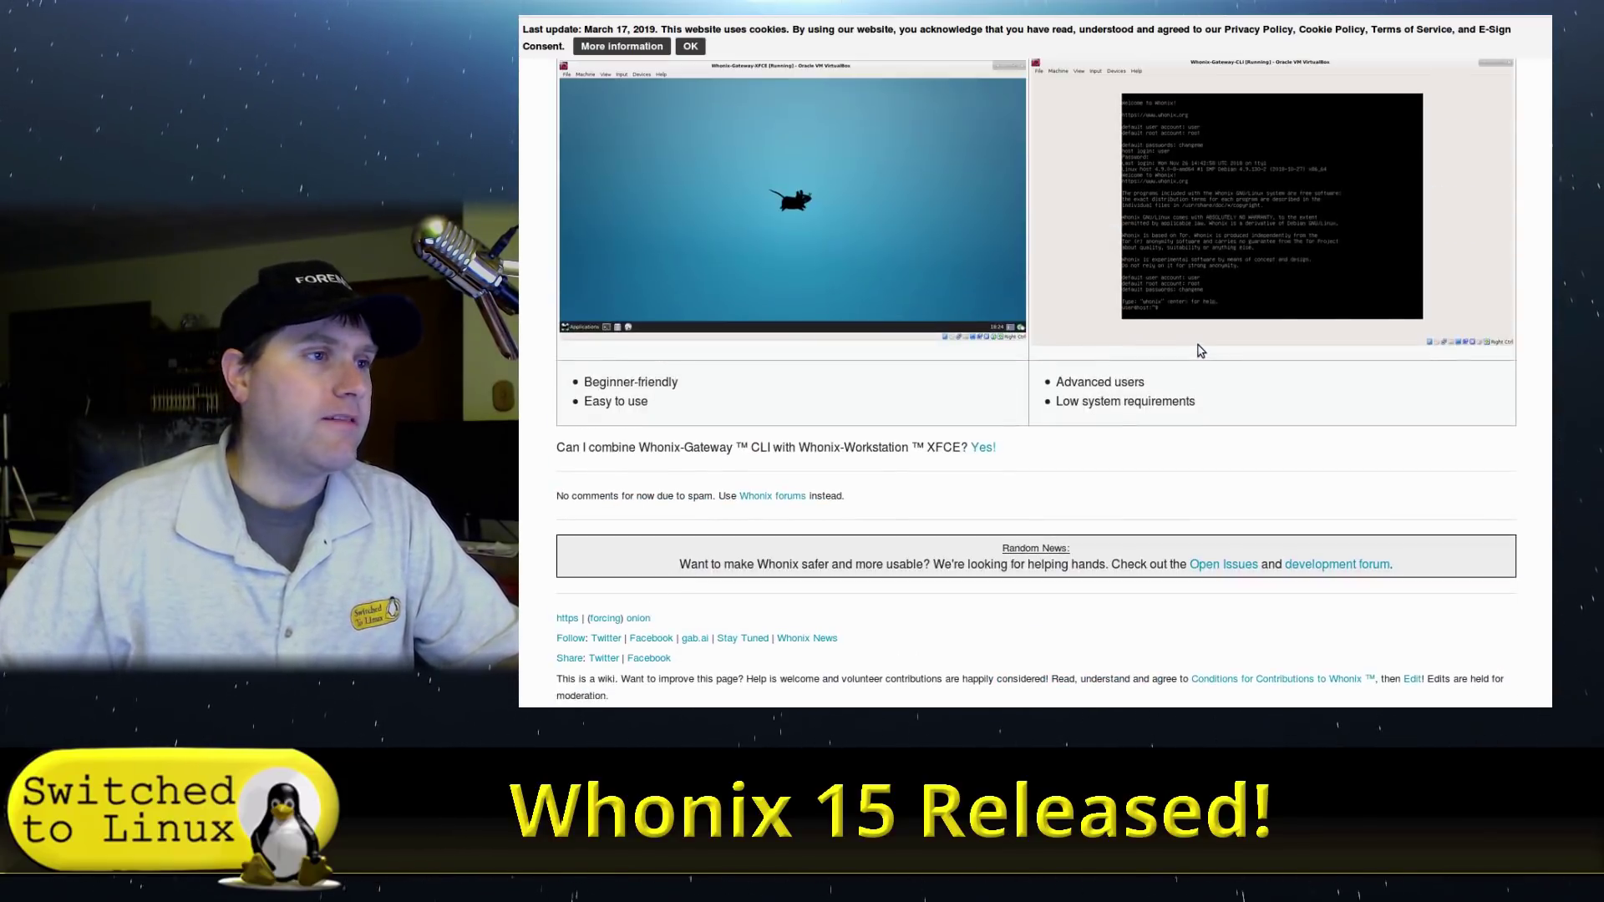
scroll(1200, 351, "up", 6)
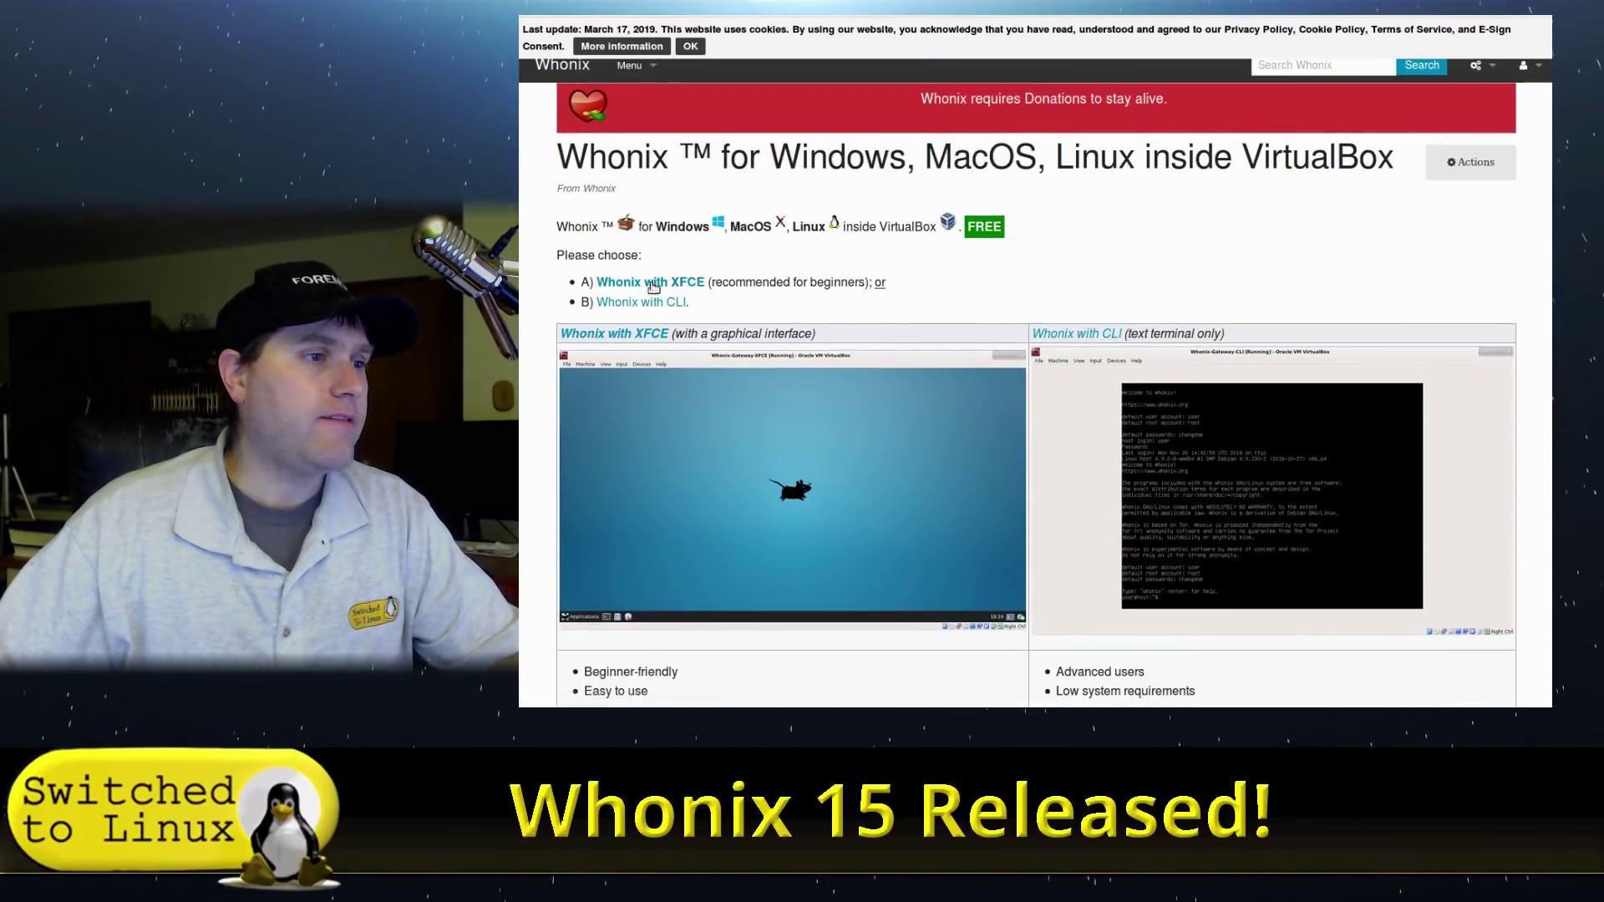
left_click(655, 281)
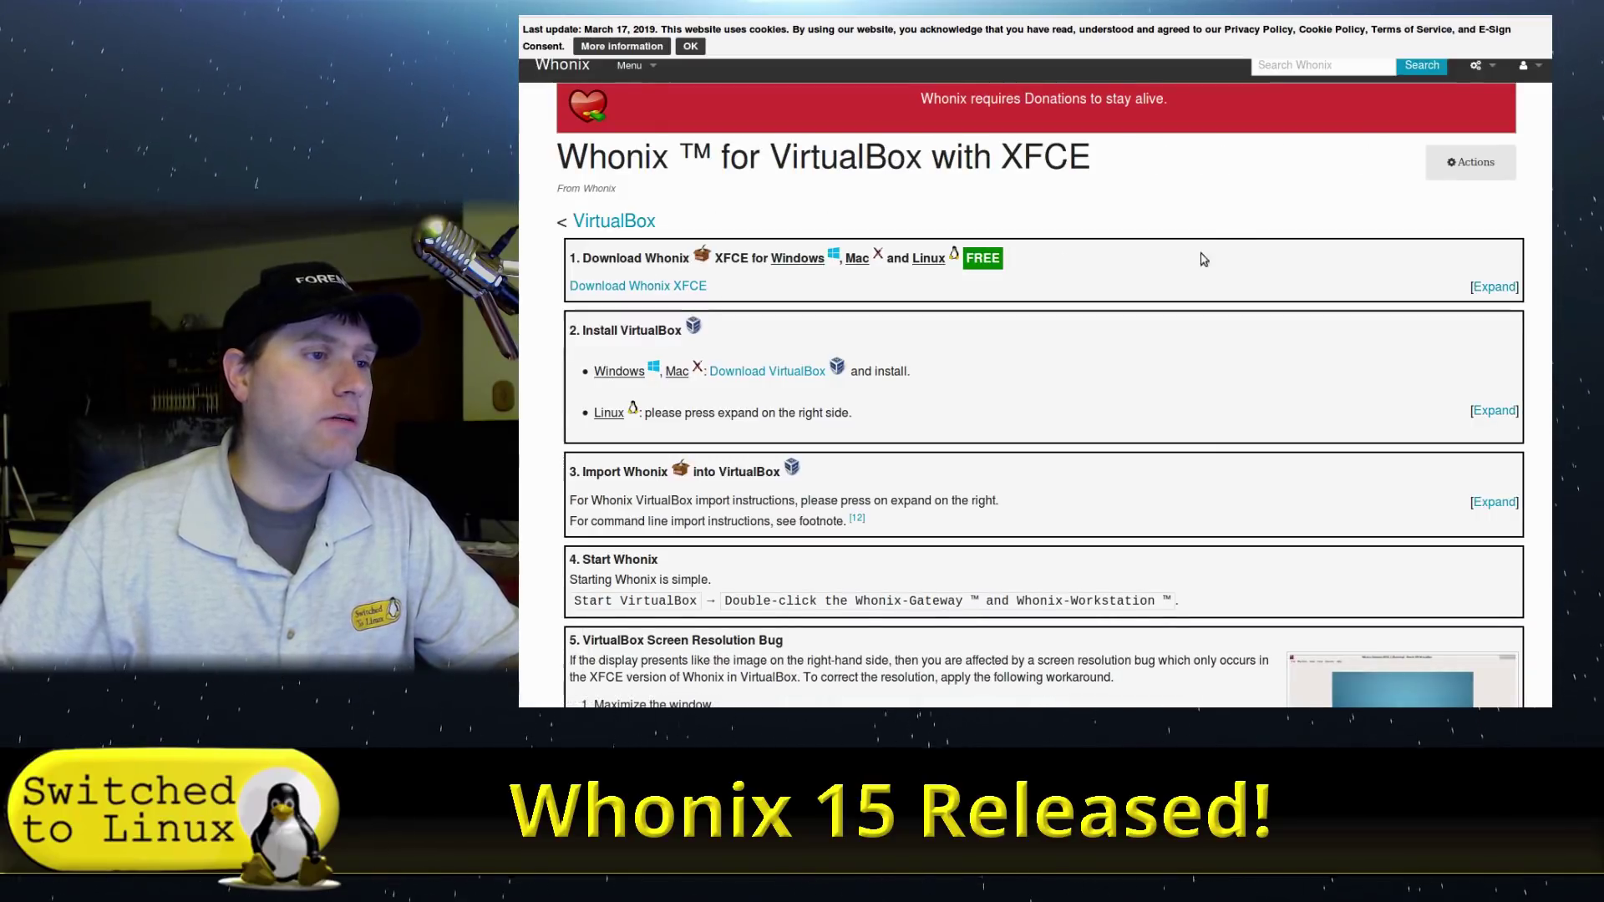
scroll(1085, 340, "down", 1)
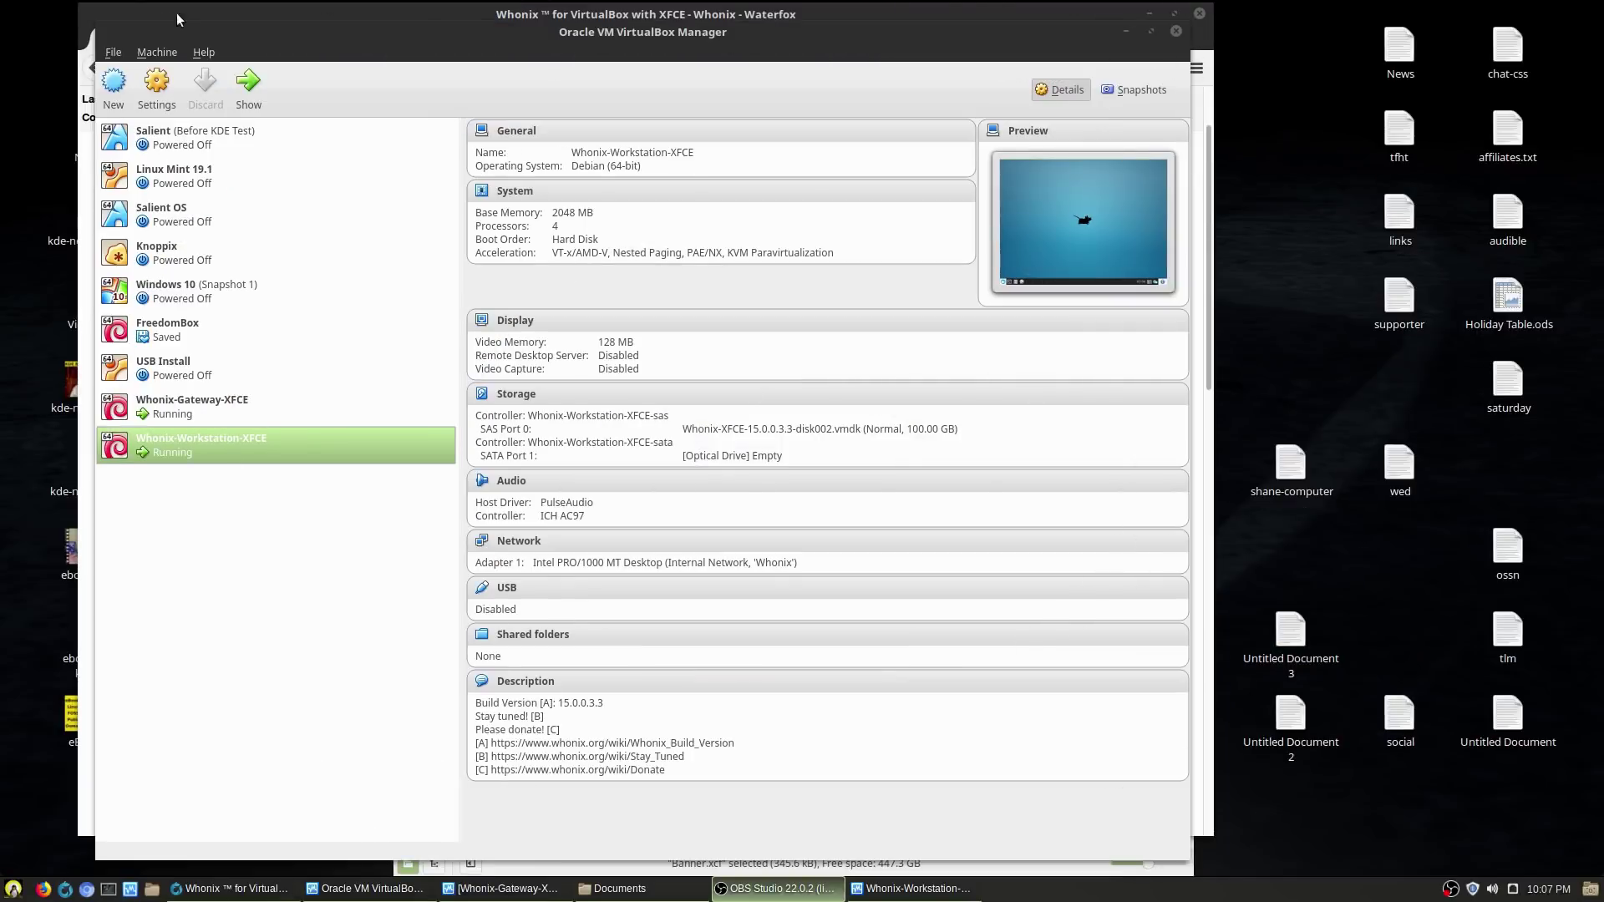
left_click(113, 54)
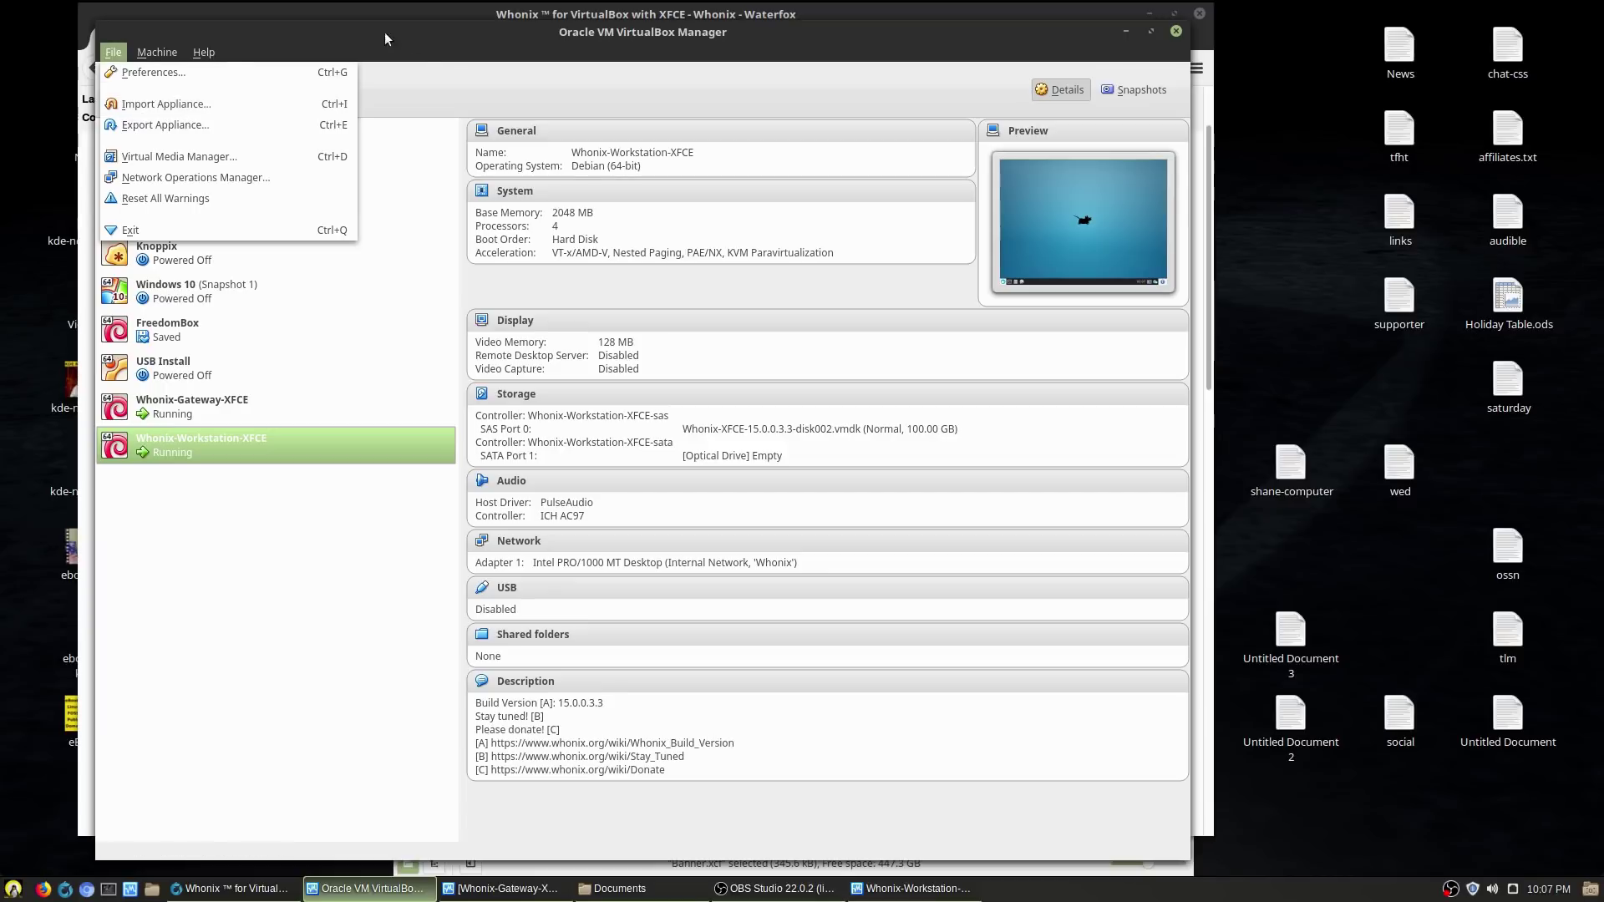
left_click(453, 89)
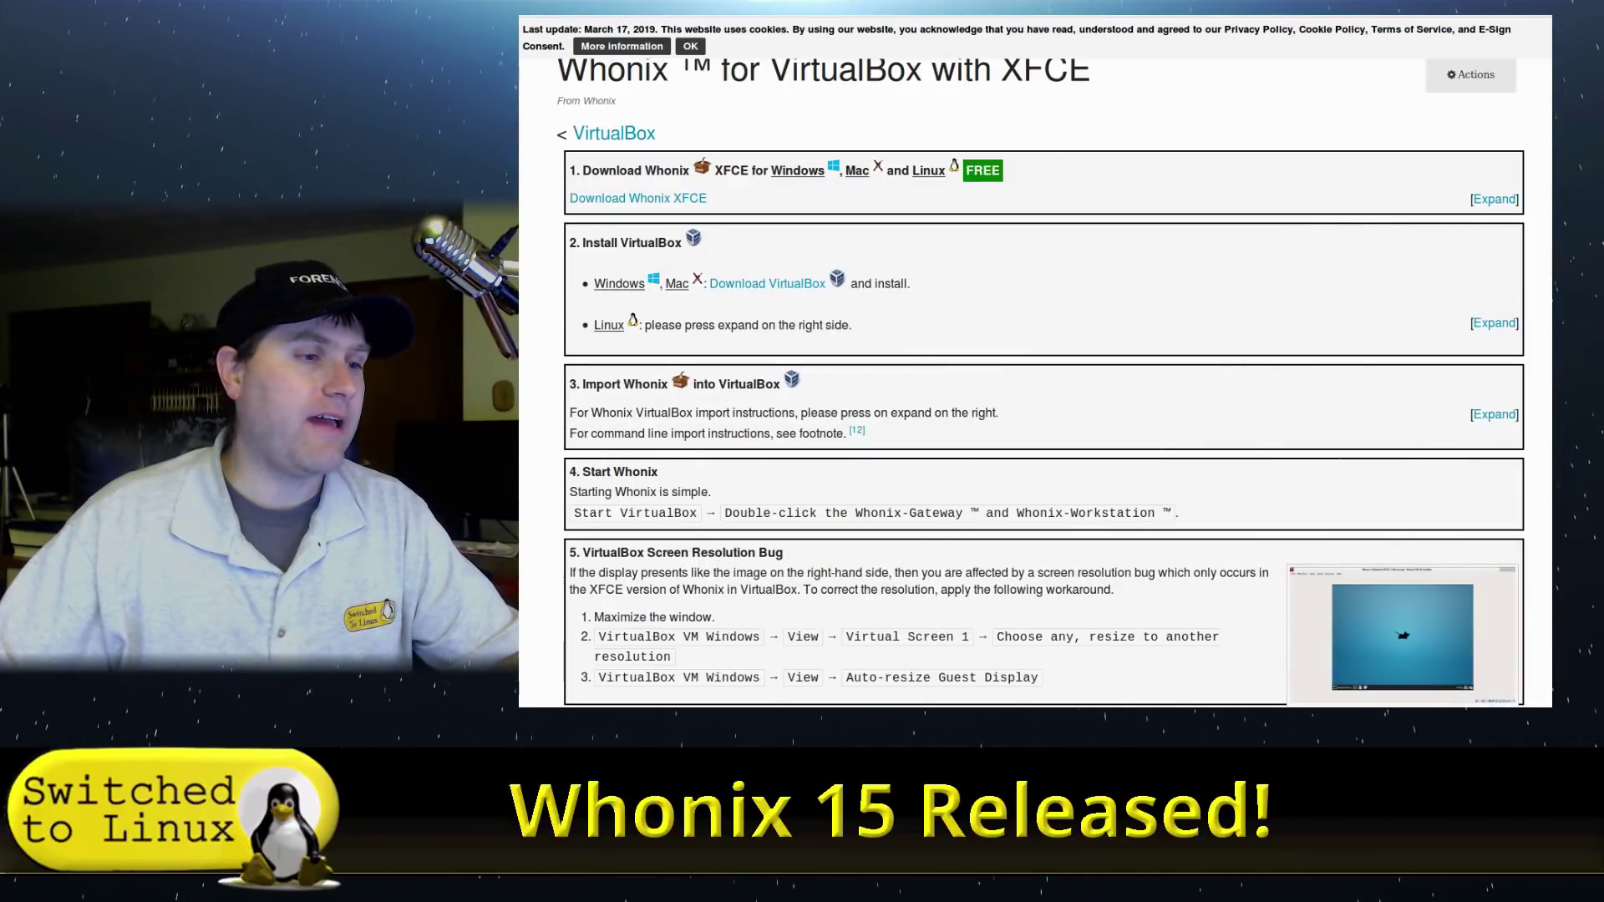
- Scroll the XFCE guide past the resolution bug step to First time user? and See Also
scroll(925, 325, "down", 2)
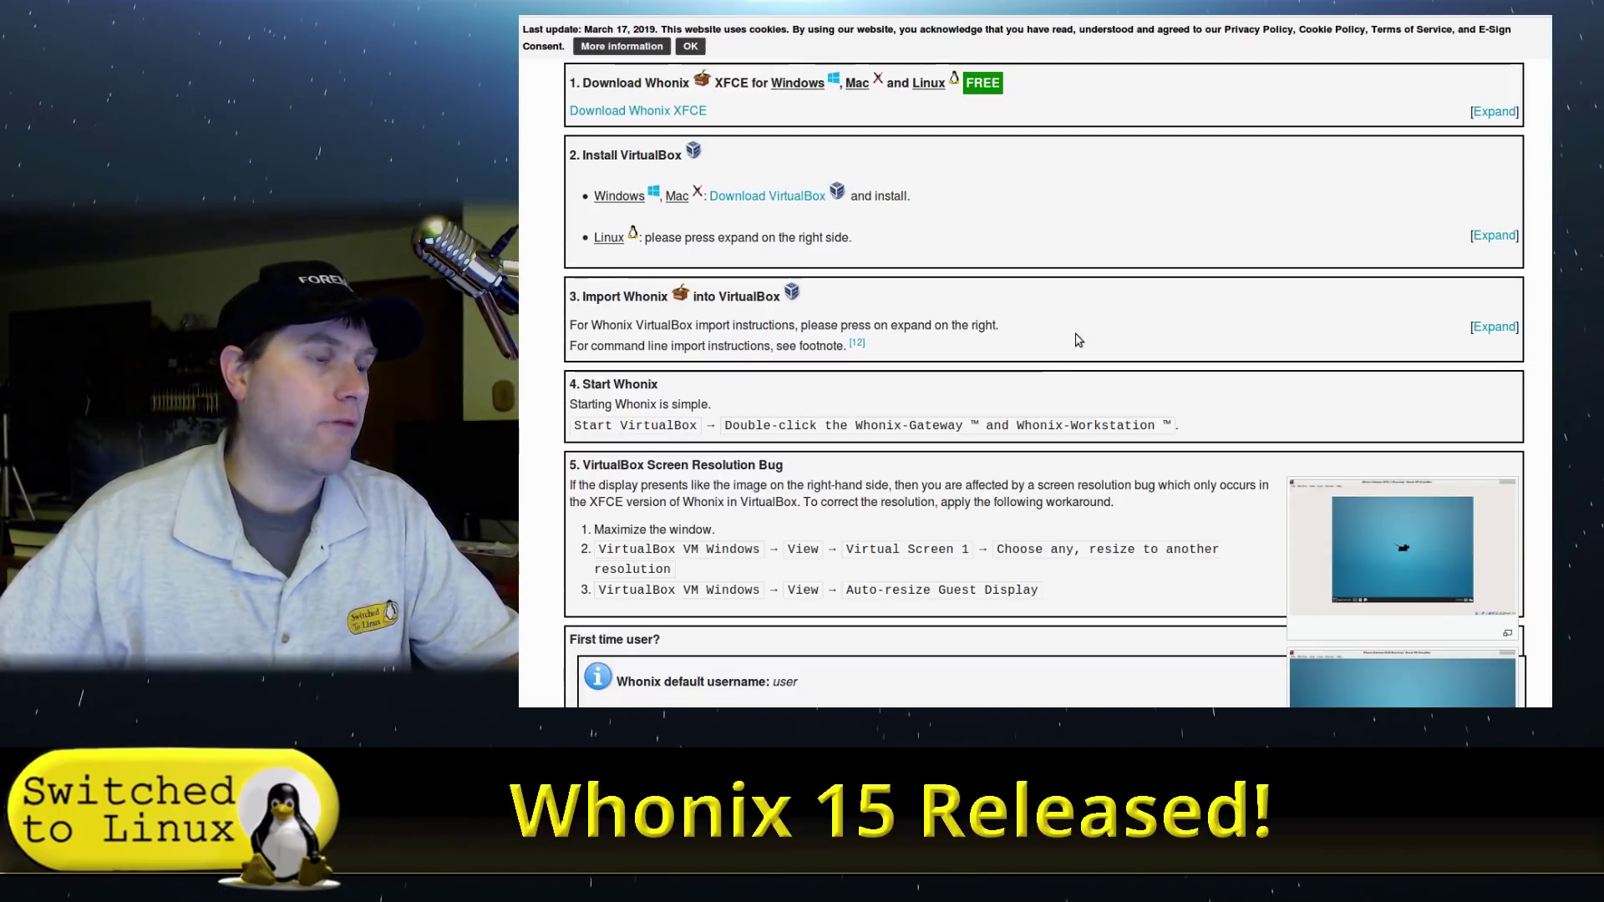
scroll(1076, 339, "down", 3)
scroll(1077, 339, "down", 3)
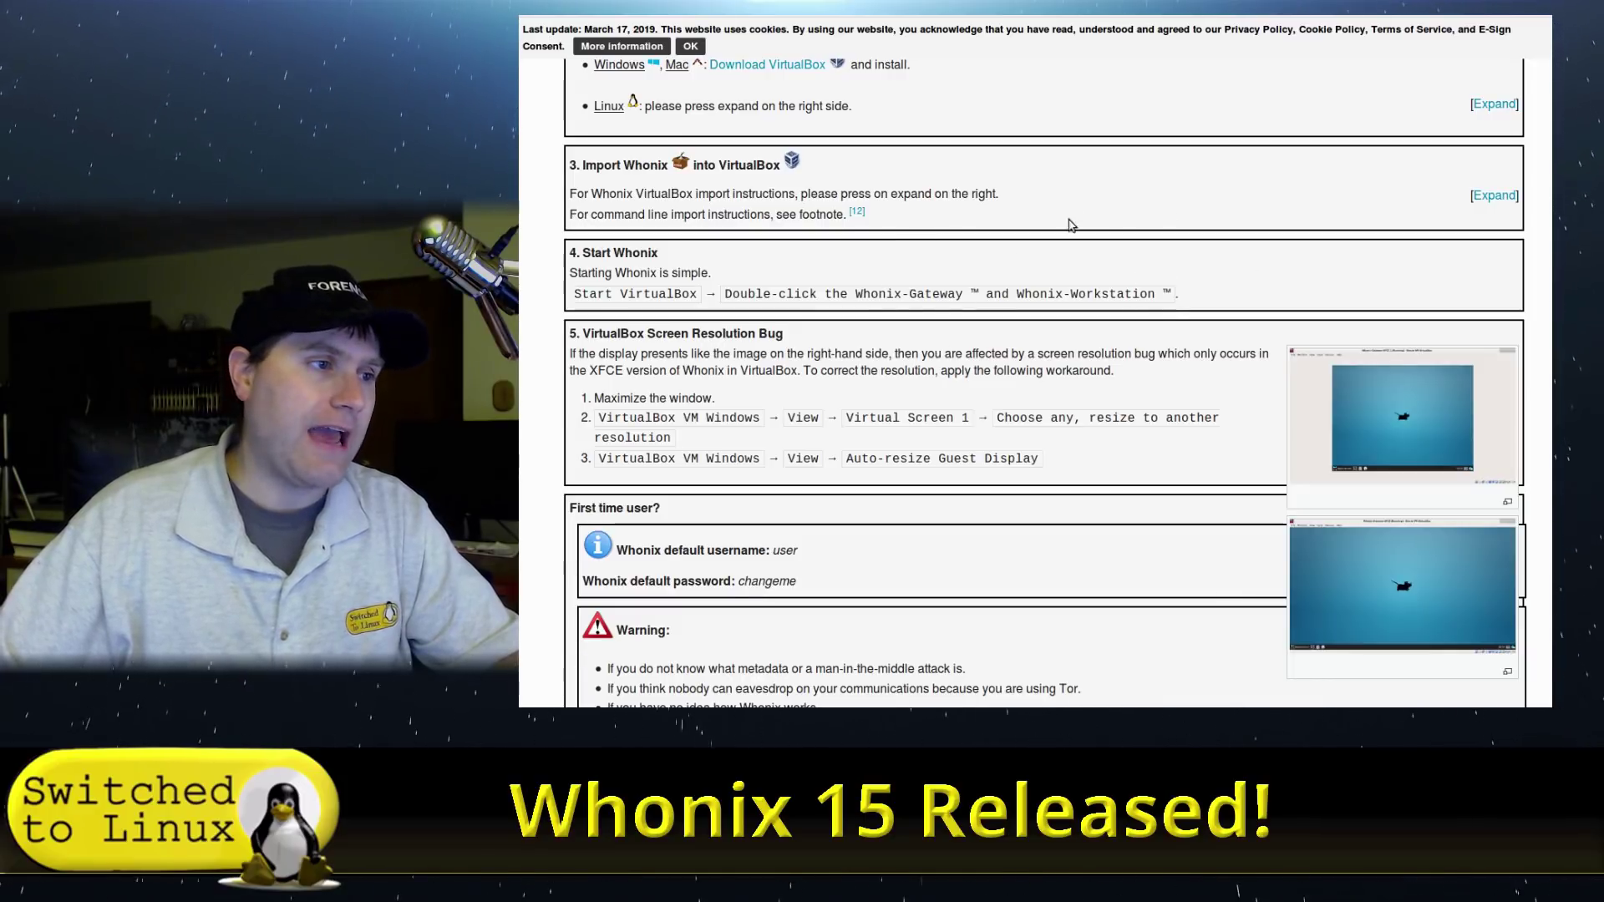
scroll(1073, 259, "down", 2)
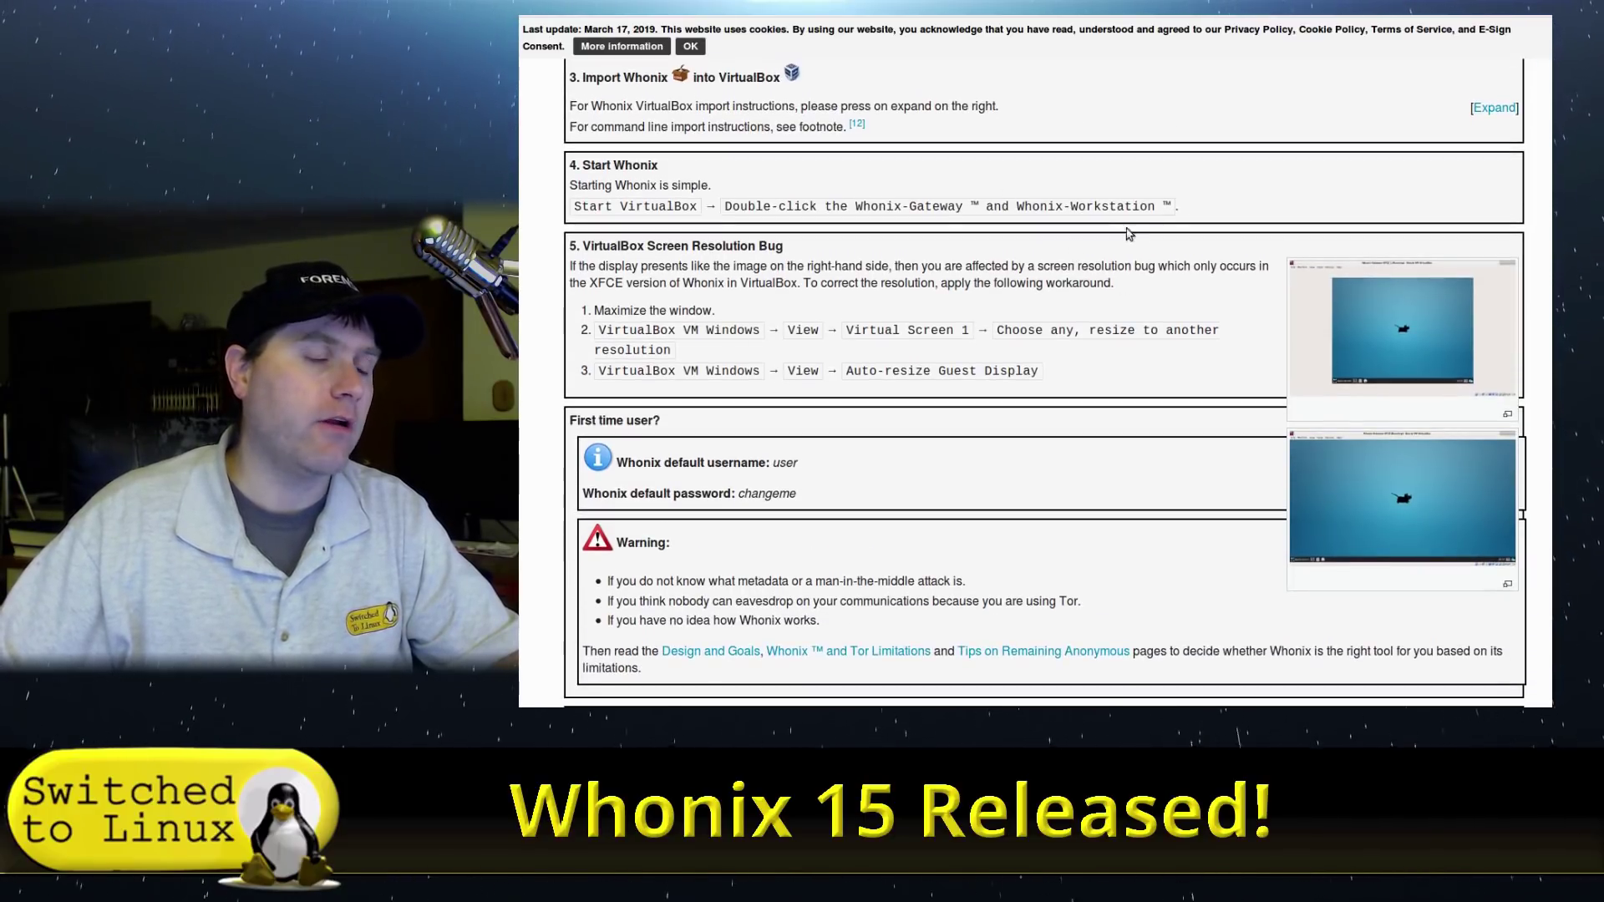
scroll(947, 316, "down", 3)
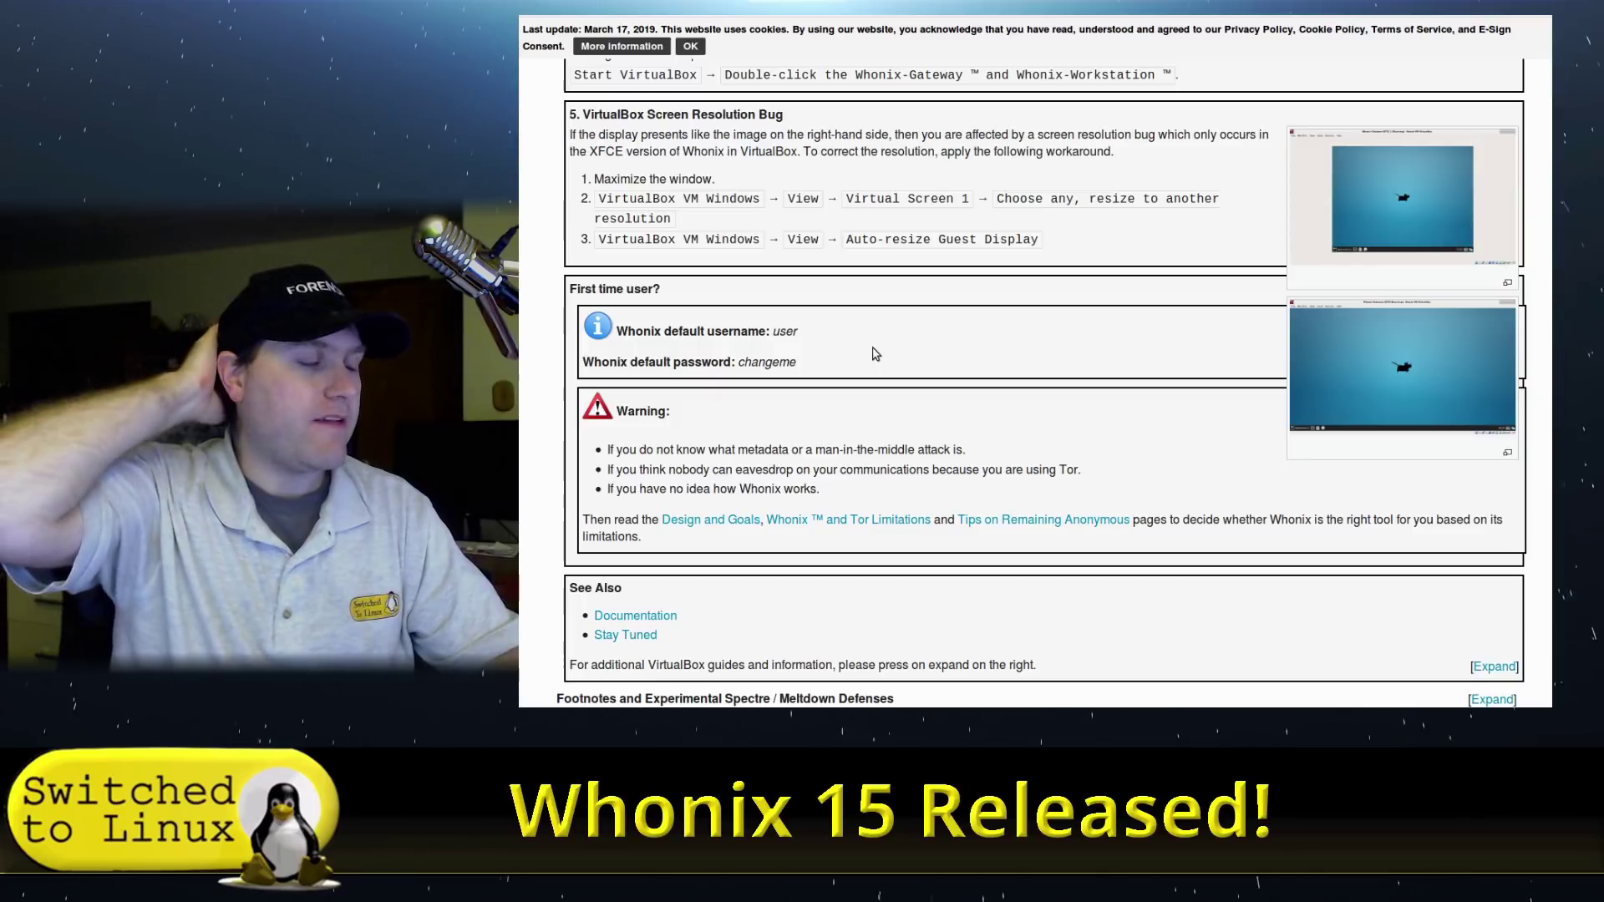
scroll(875, 353, "down", 3)
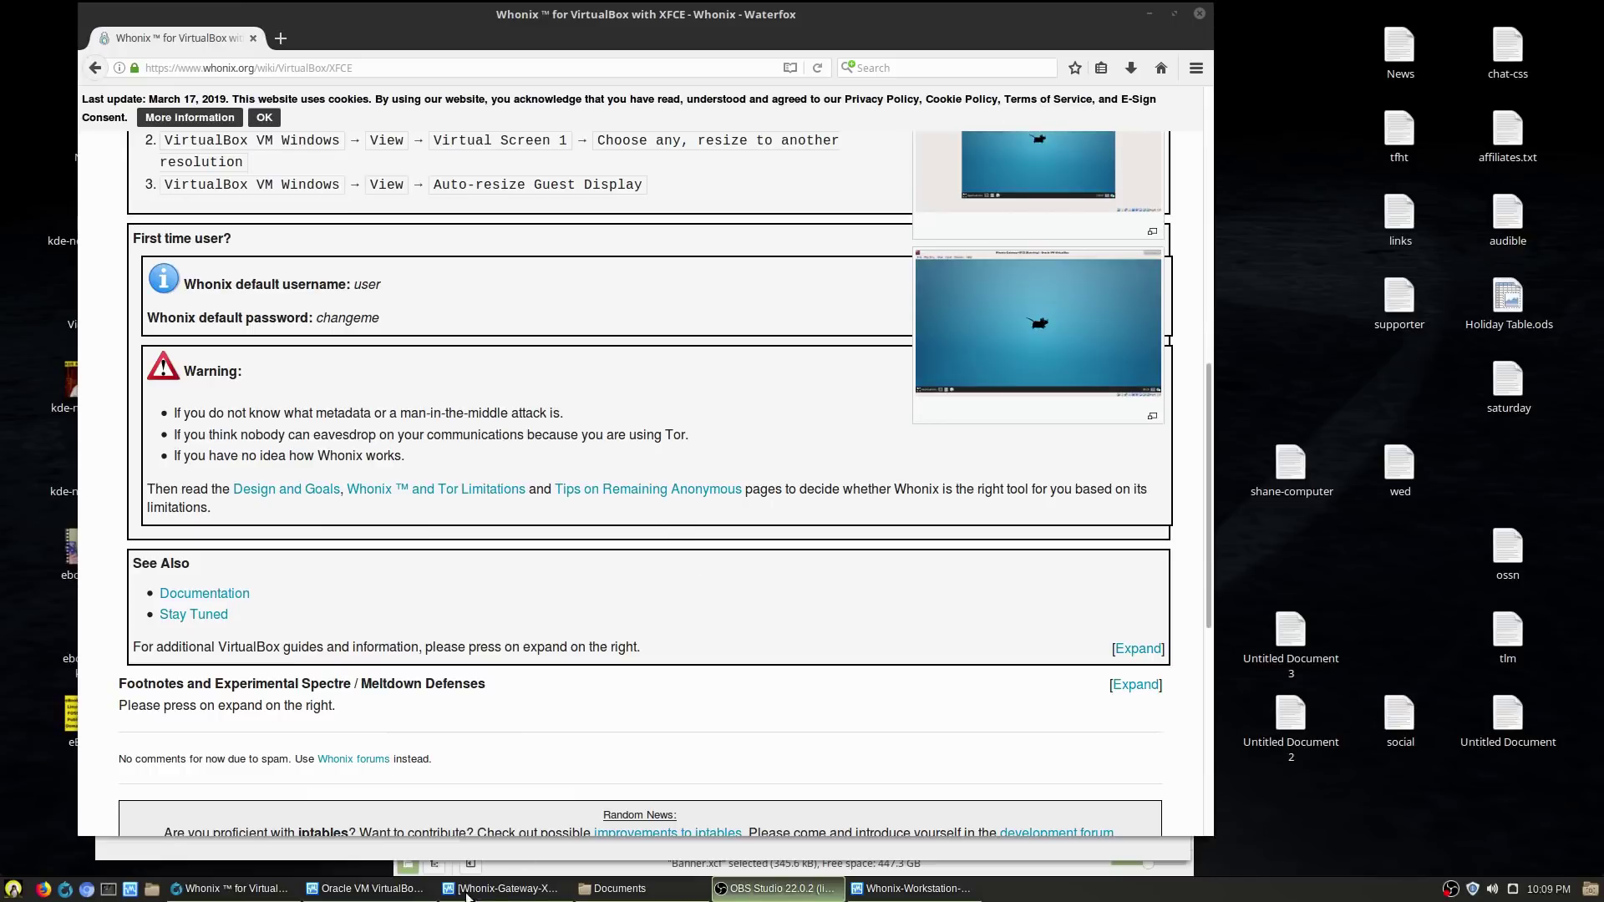
- Place the Gateway window right and the Workstation window left, then test a browser in the Gateway
left_click(467, 889)
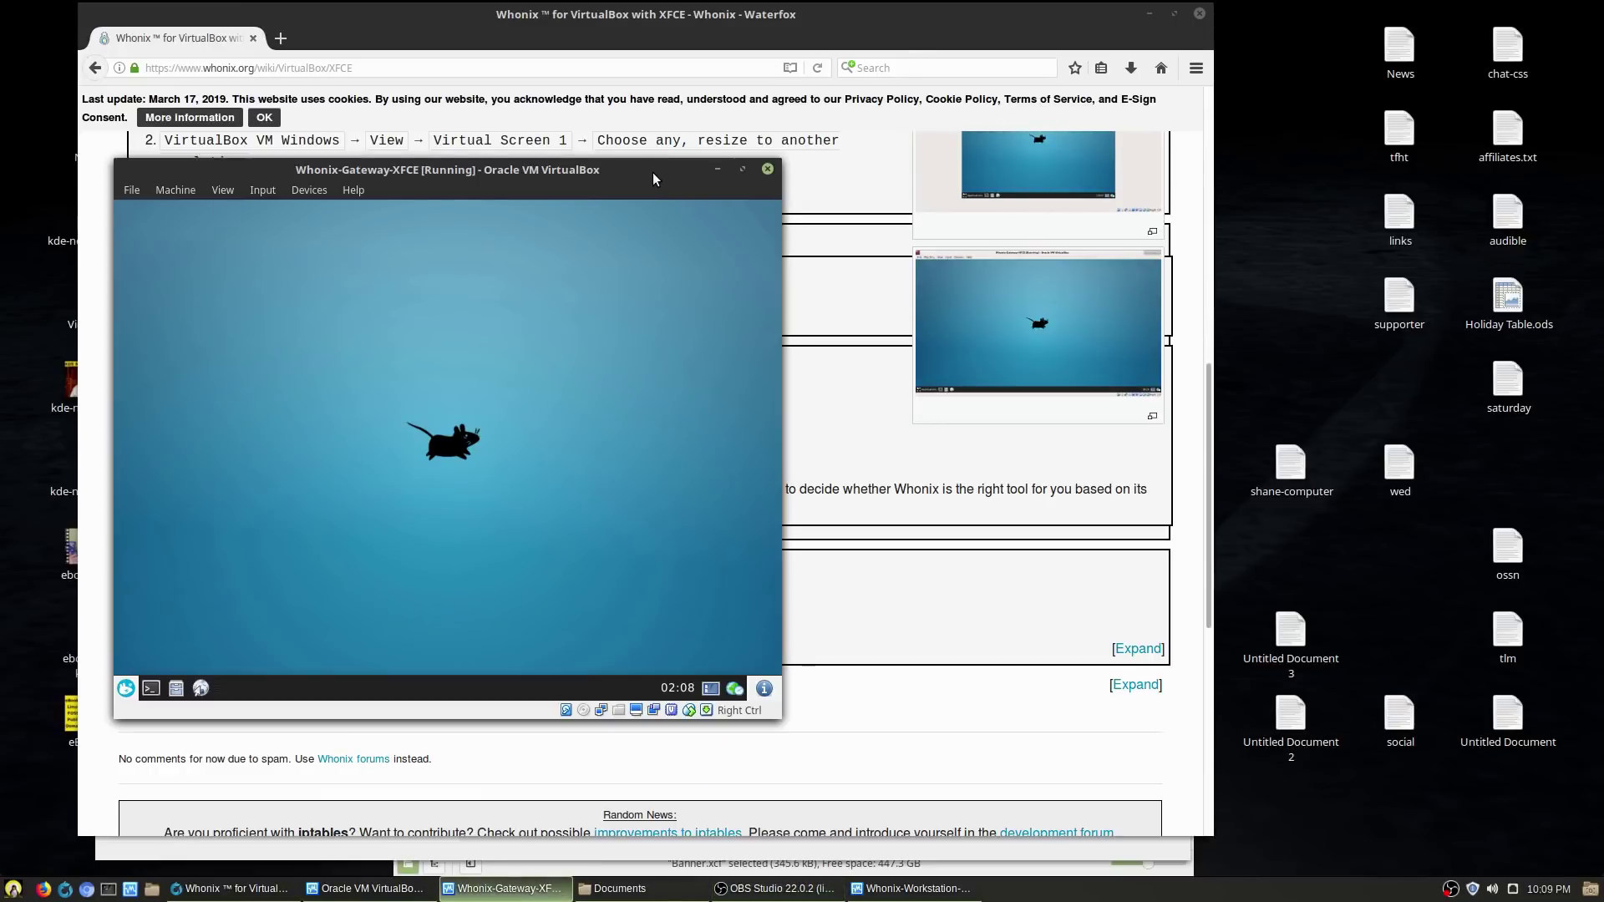
left_click_drag(653, 179, 1310, 143)
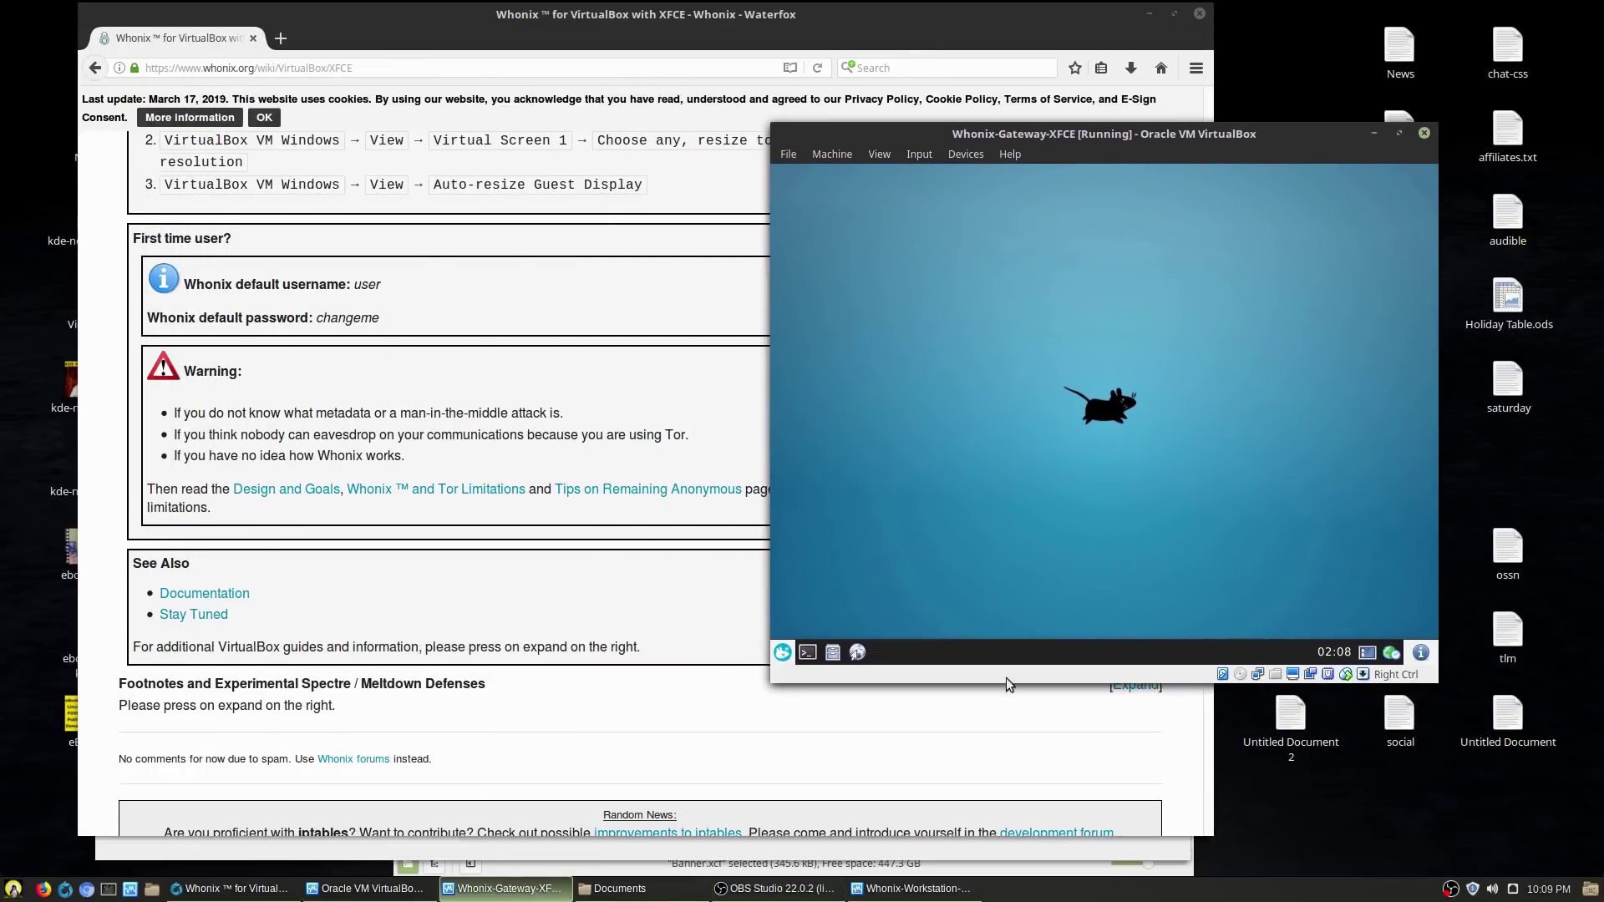
left_click(915, 889)
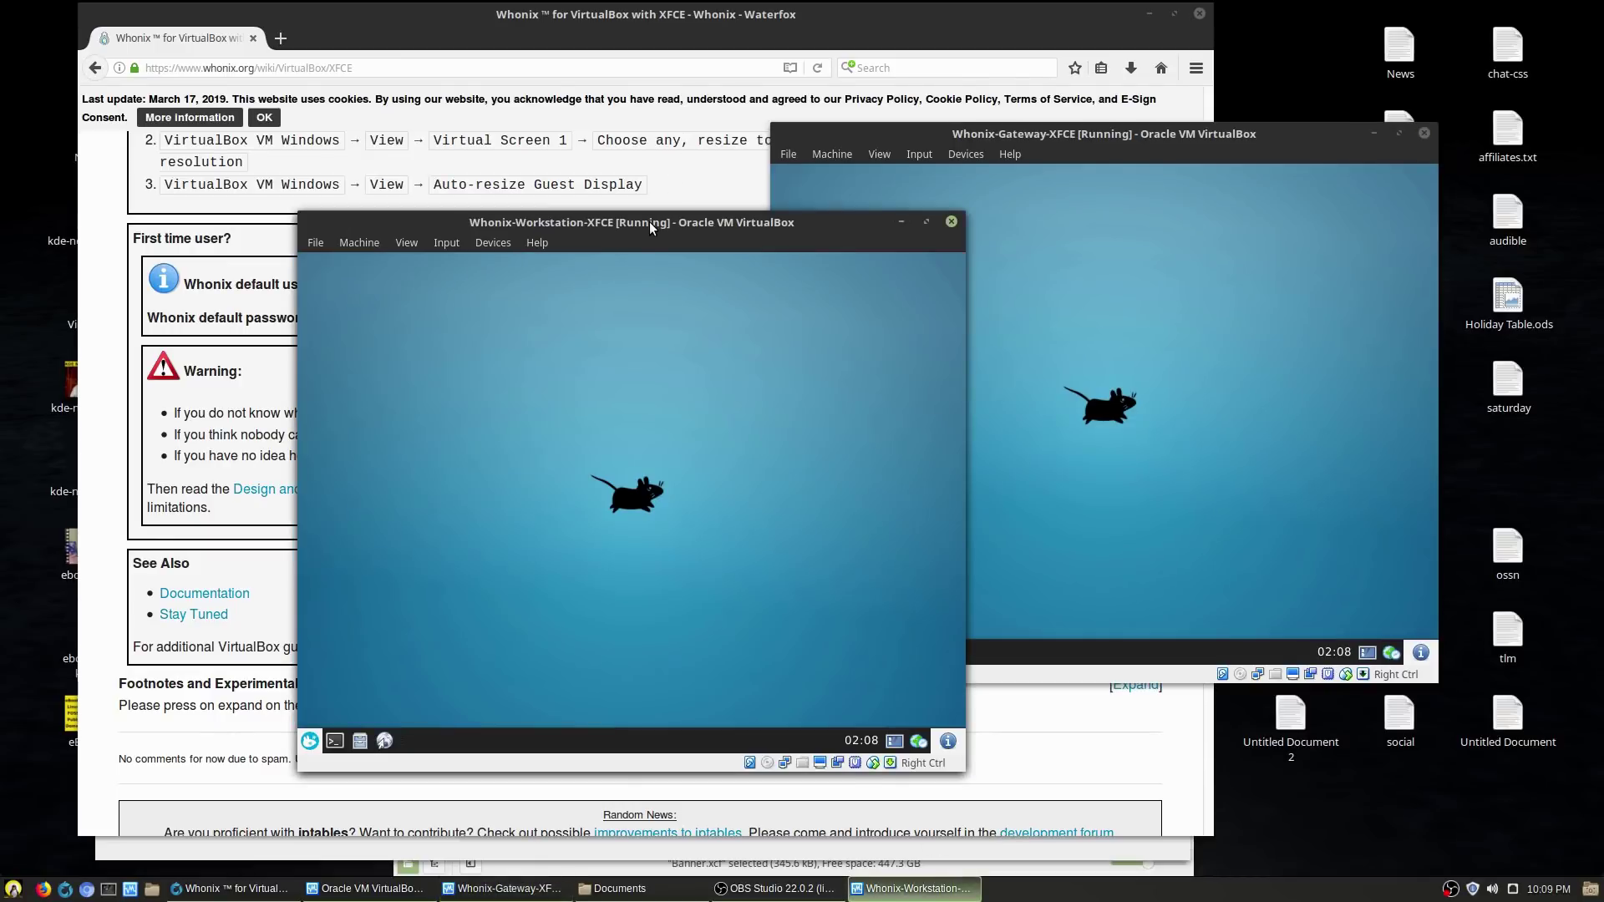
left_click_drag(651, 228, 413, 203)
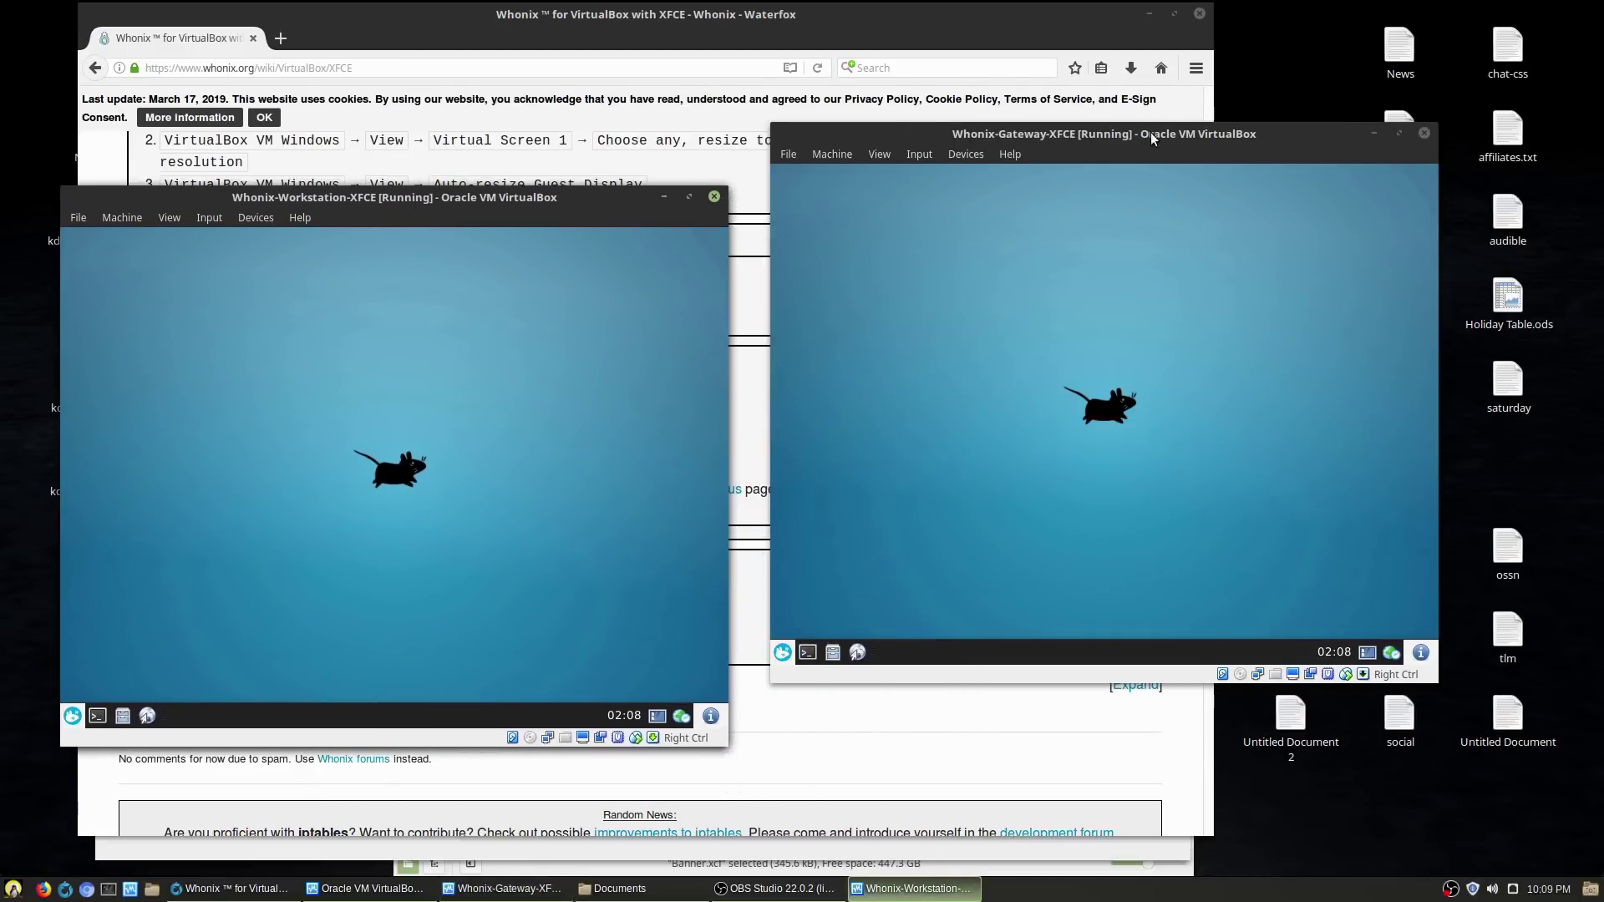
mouse_move(1151, 138)
left_mouse_down()
mouse_move(1161, 222)
mouse_move(1132, 148)
mouse_move(1158, 119)
left_mouse_up()
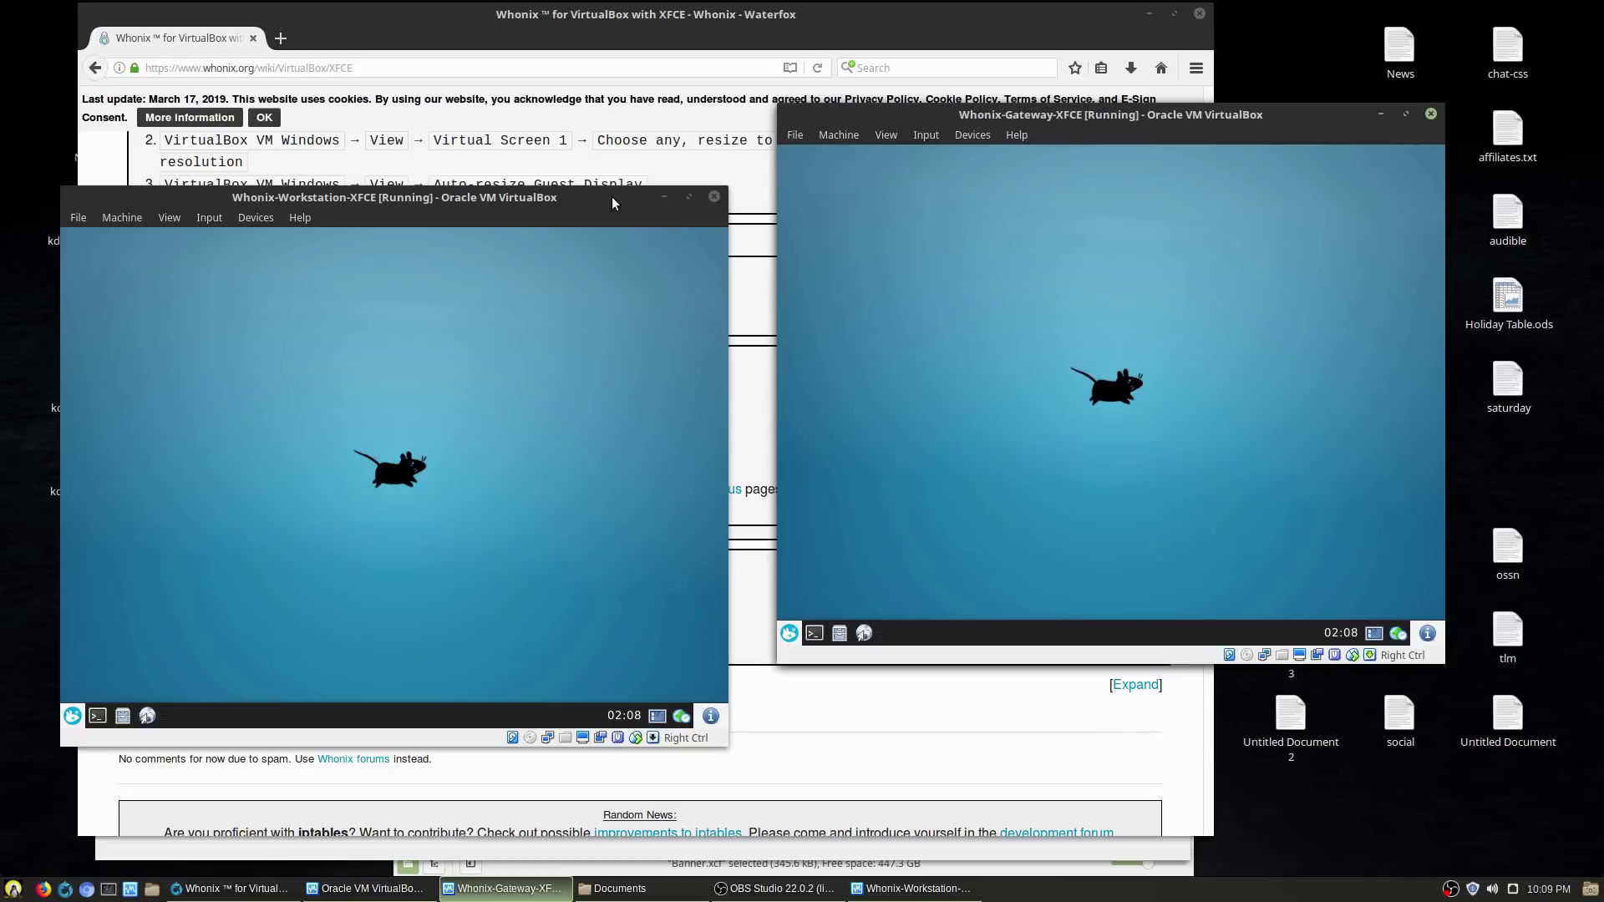
mouse_move(612, 203)
left_mouse_down()
mouse_move(681, 177)
mouse_move(637, 204)
left_mouse_up()
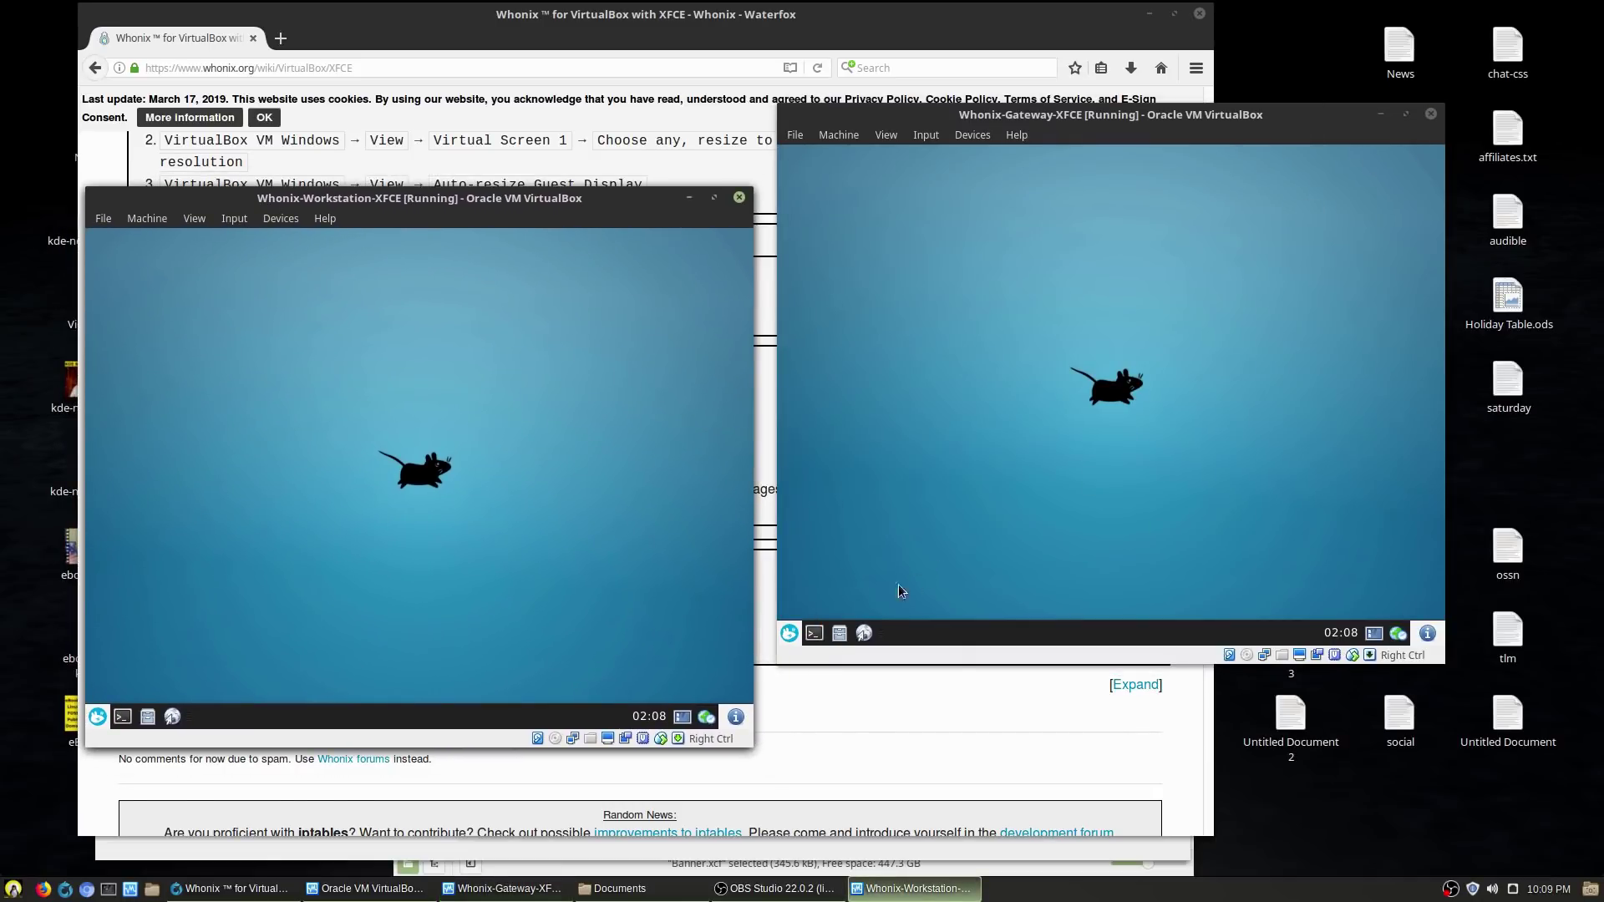
left_click(864, 632)
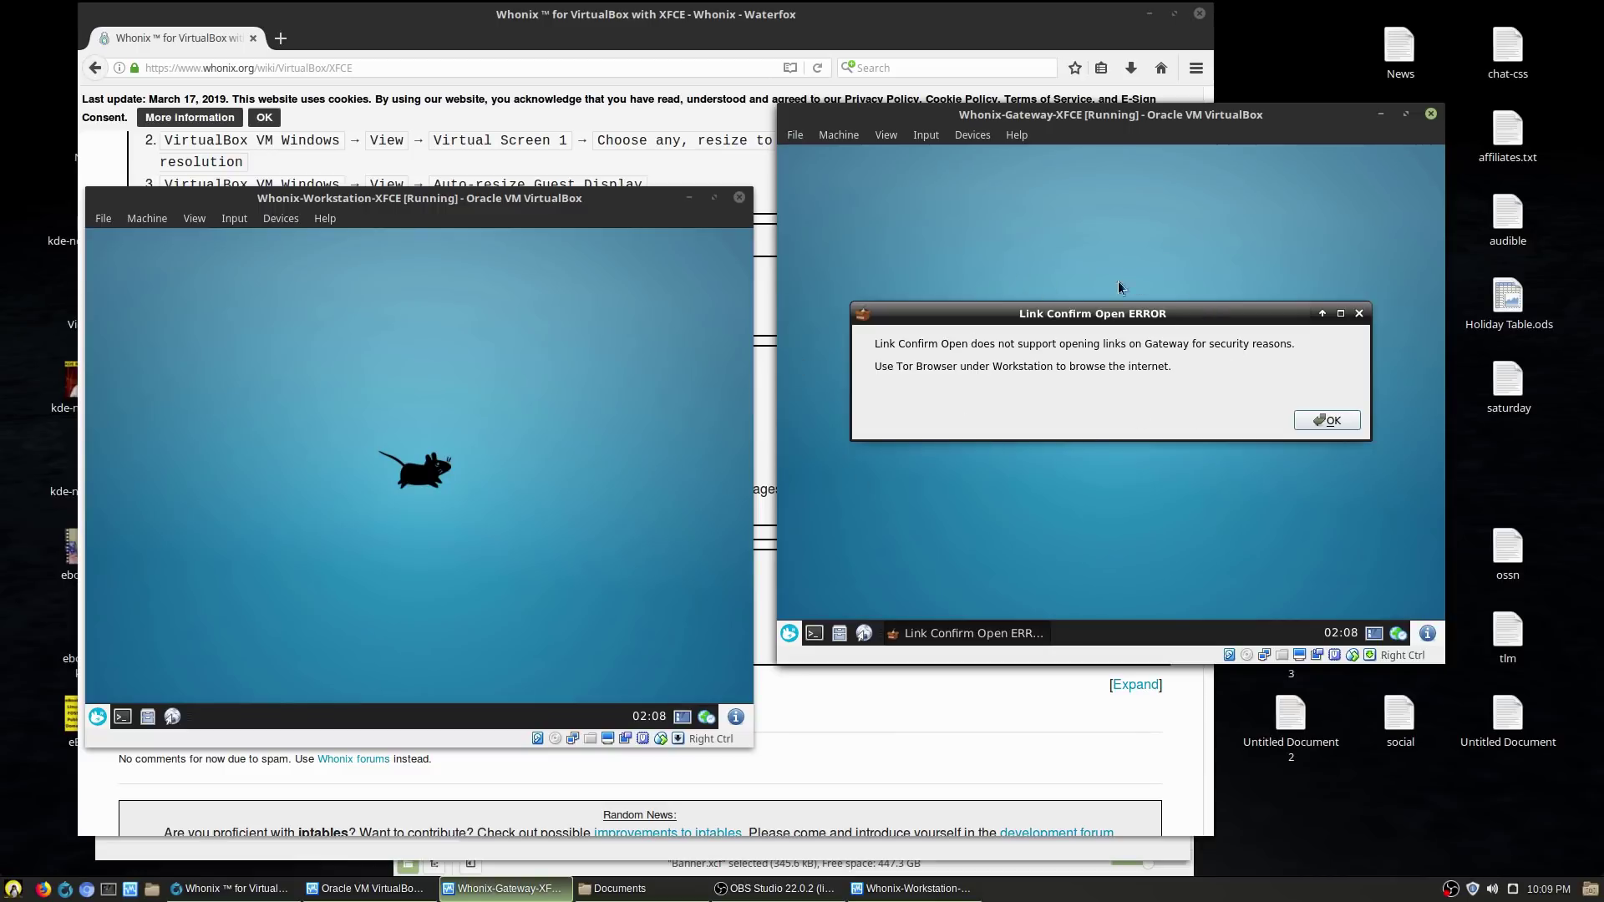
left_click(1345, 420)
- Browse the Gateway's Accessories, Internet, Settings and System menus, then minimize the Gateway window
left_click(788, 632)
left_click(1052, 372)
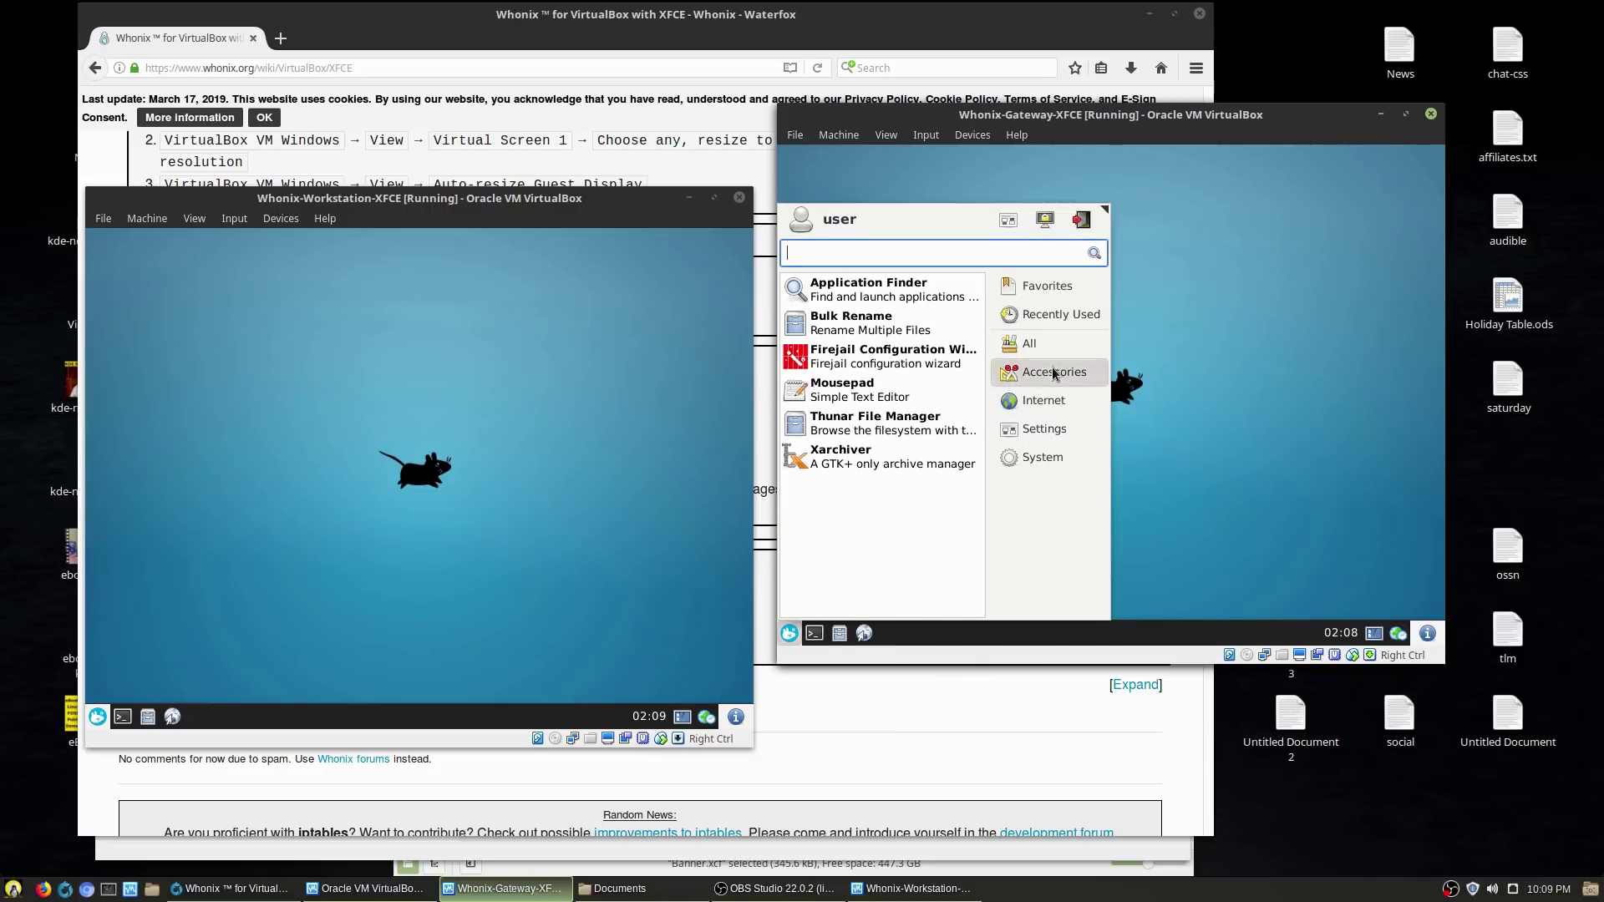
left_click(1045, 409)
left_click(1046, 429)
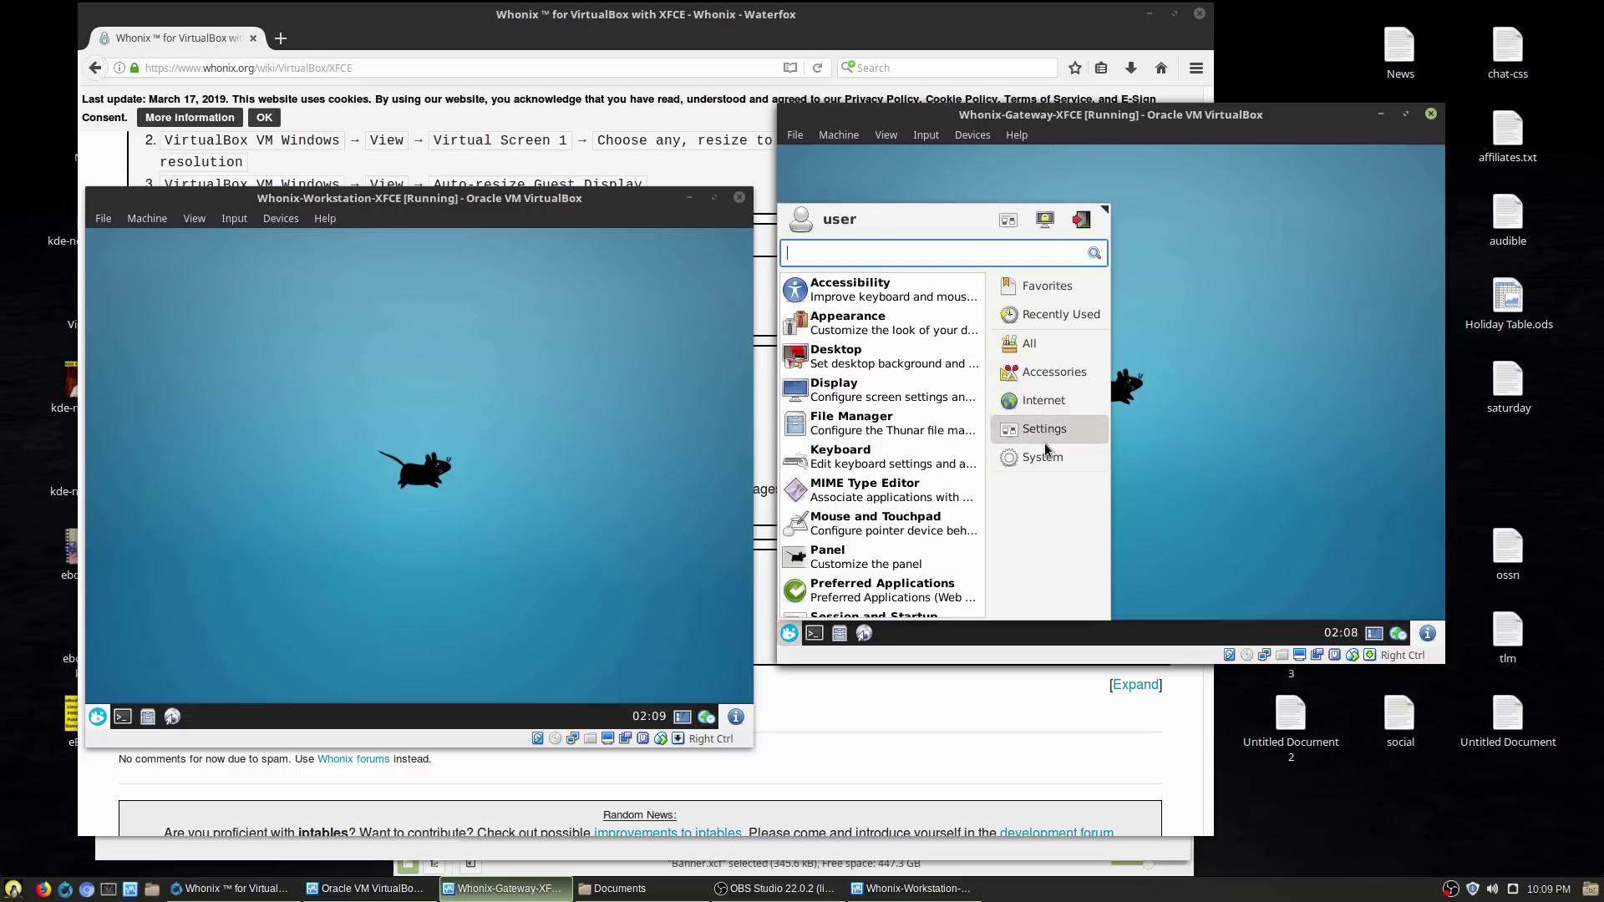
left_click(1048, 456)
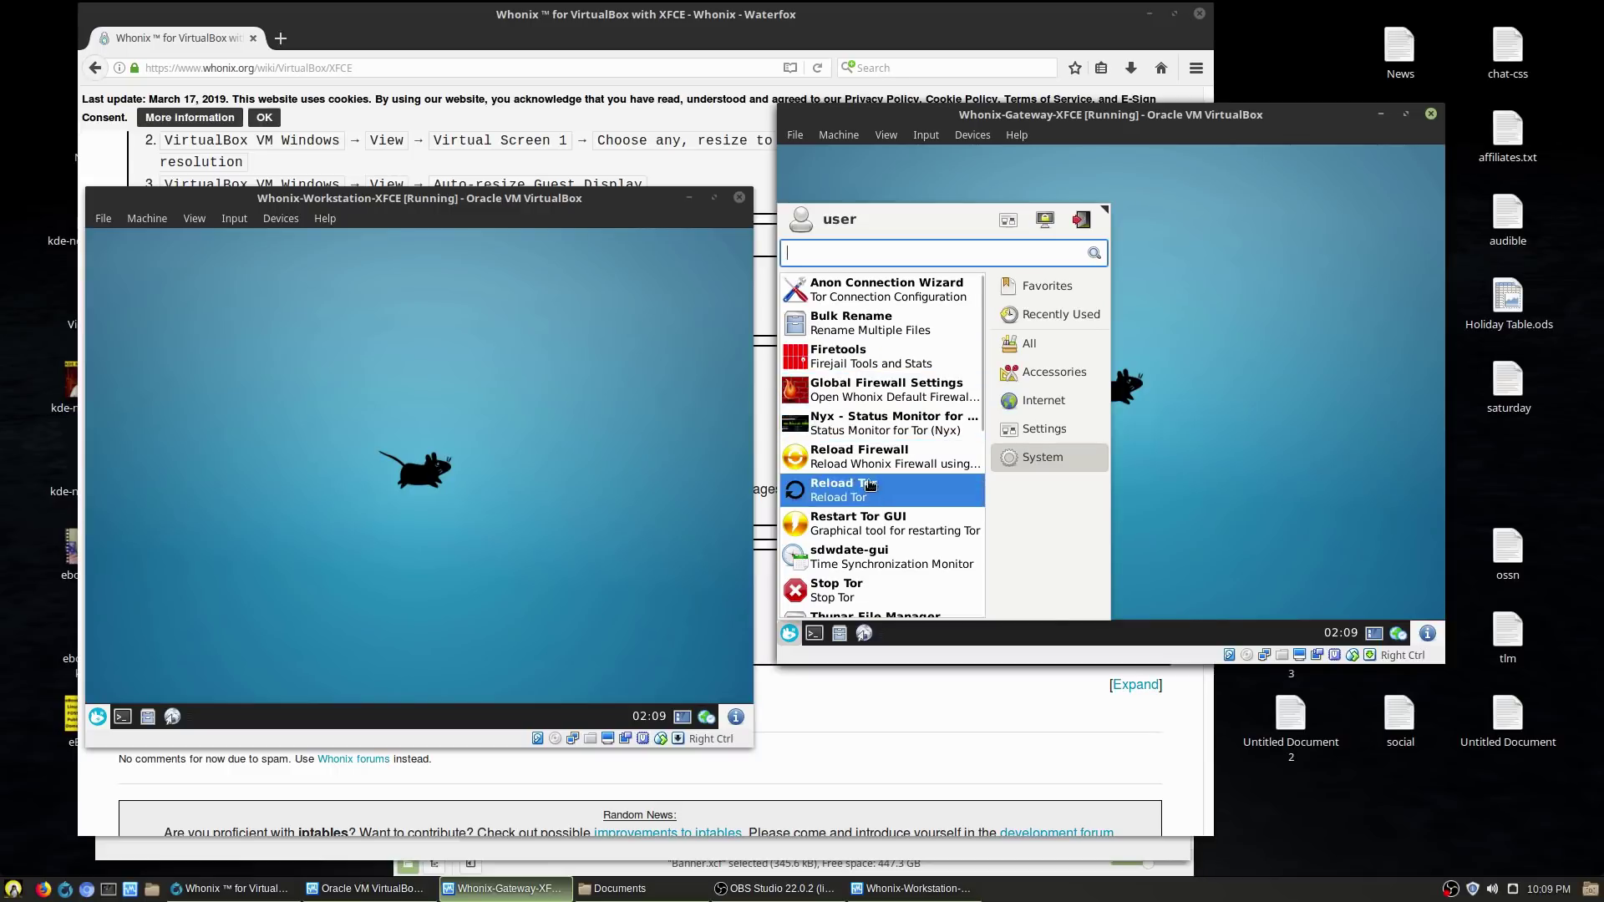
scroll(875, 418, "down", 7)
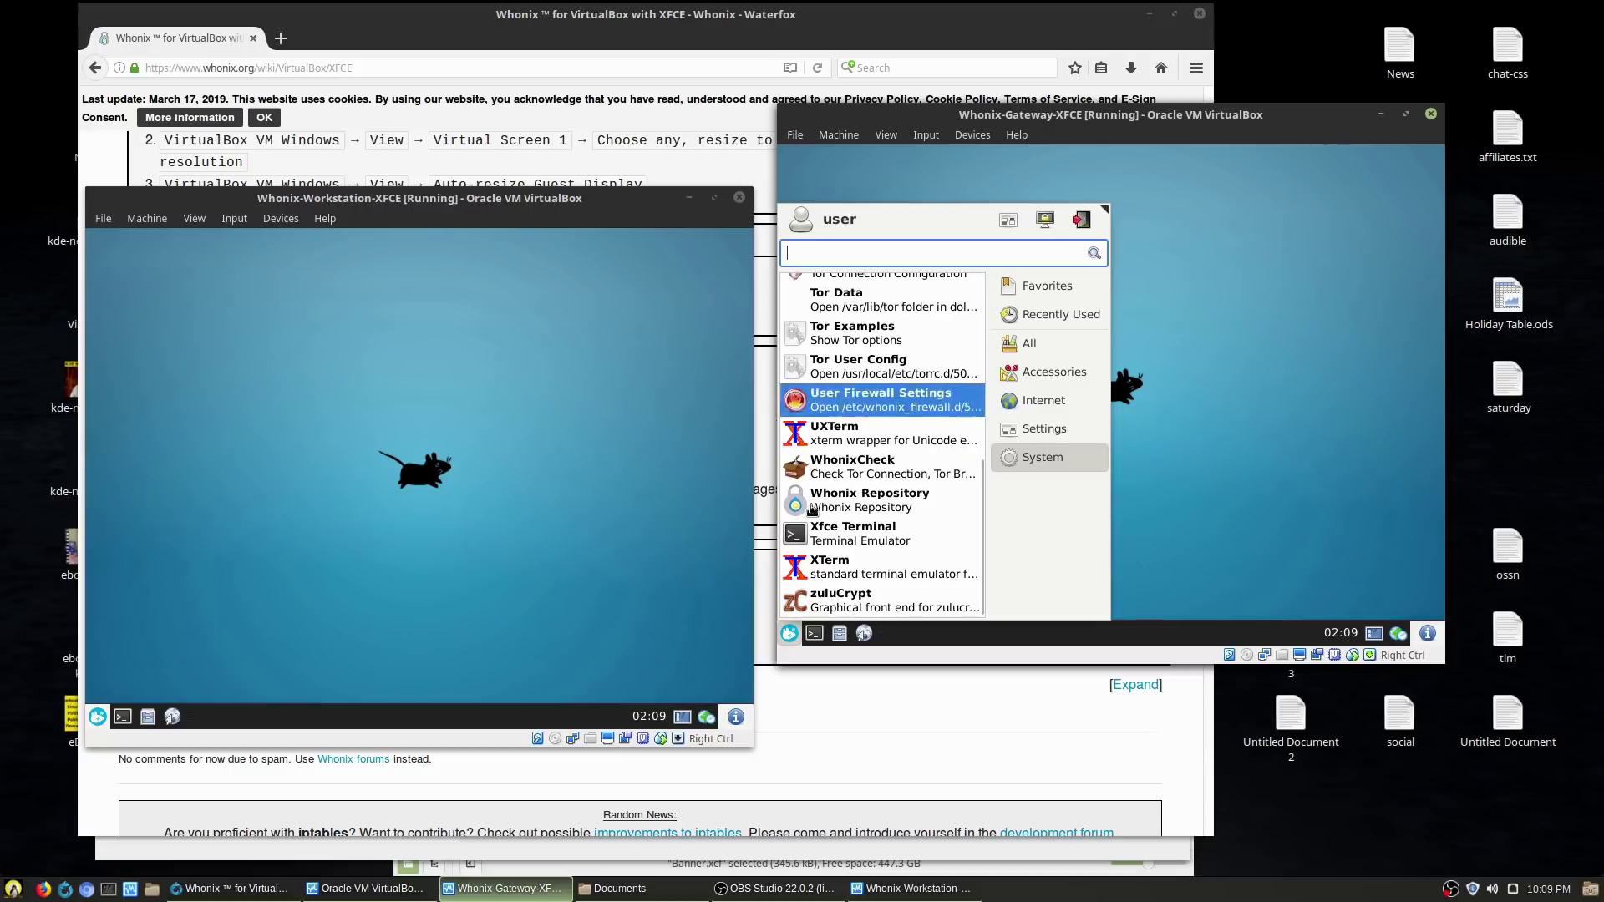
left_click(1228, 370)
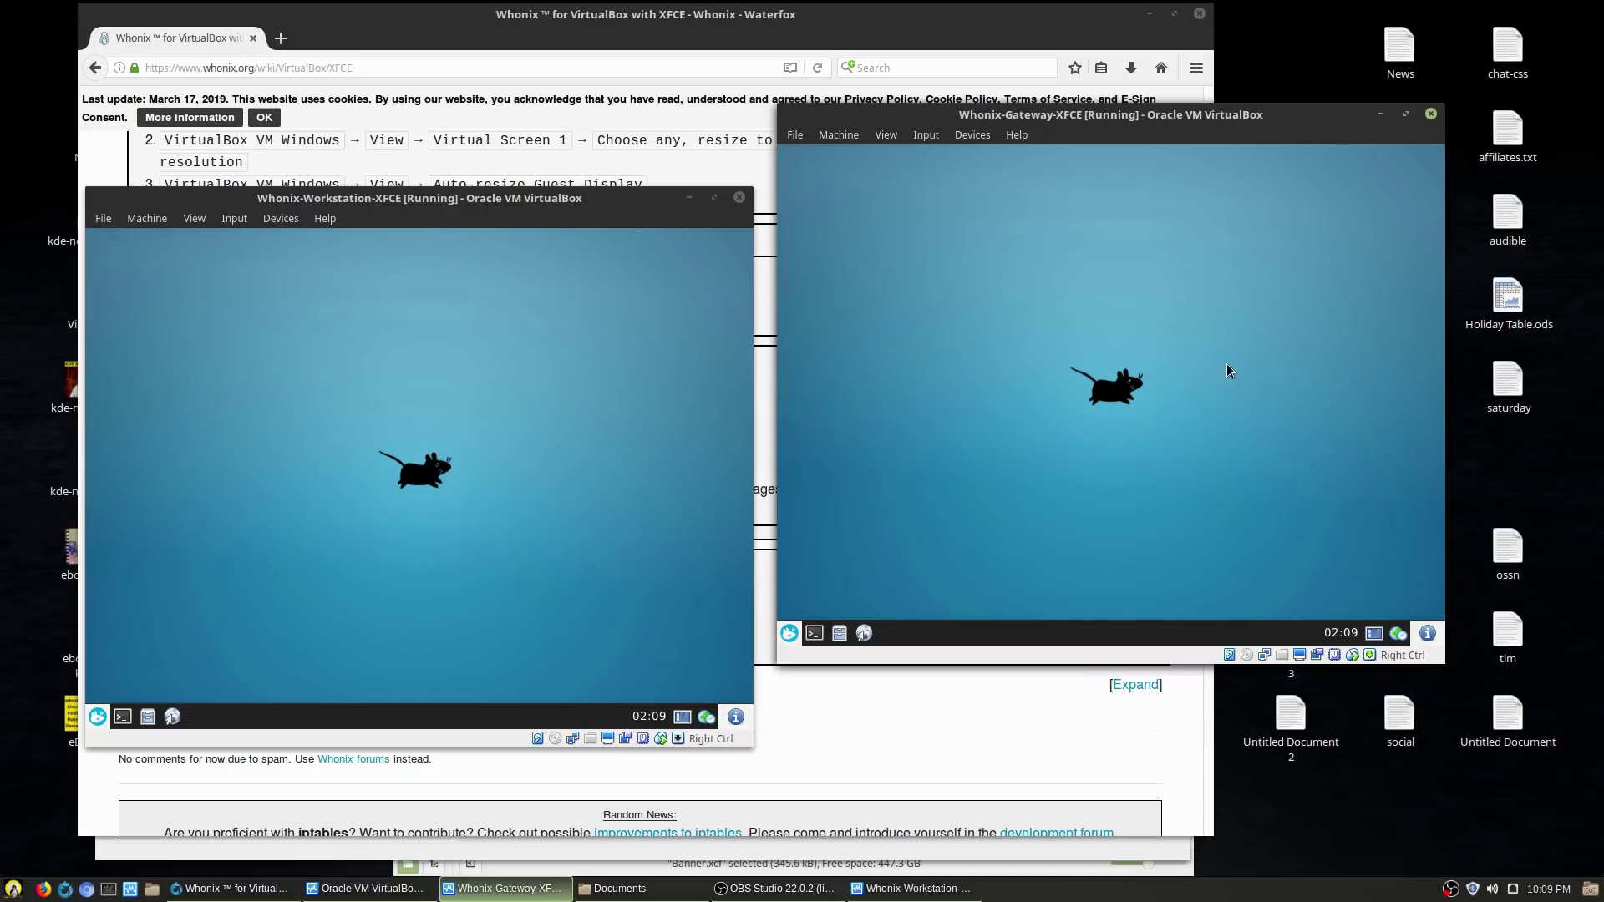
left_click(1380, 114)
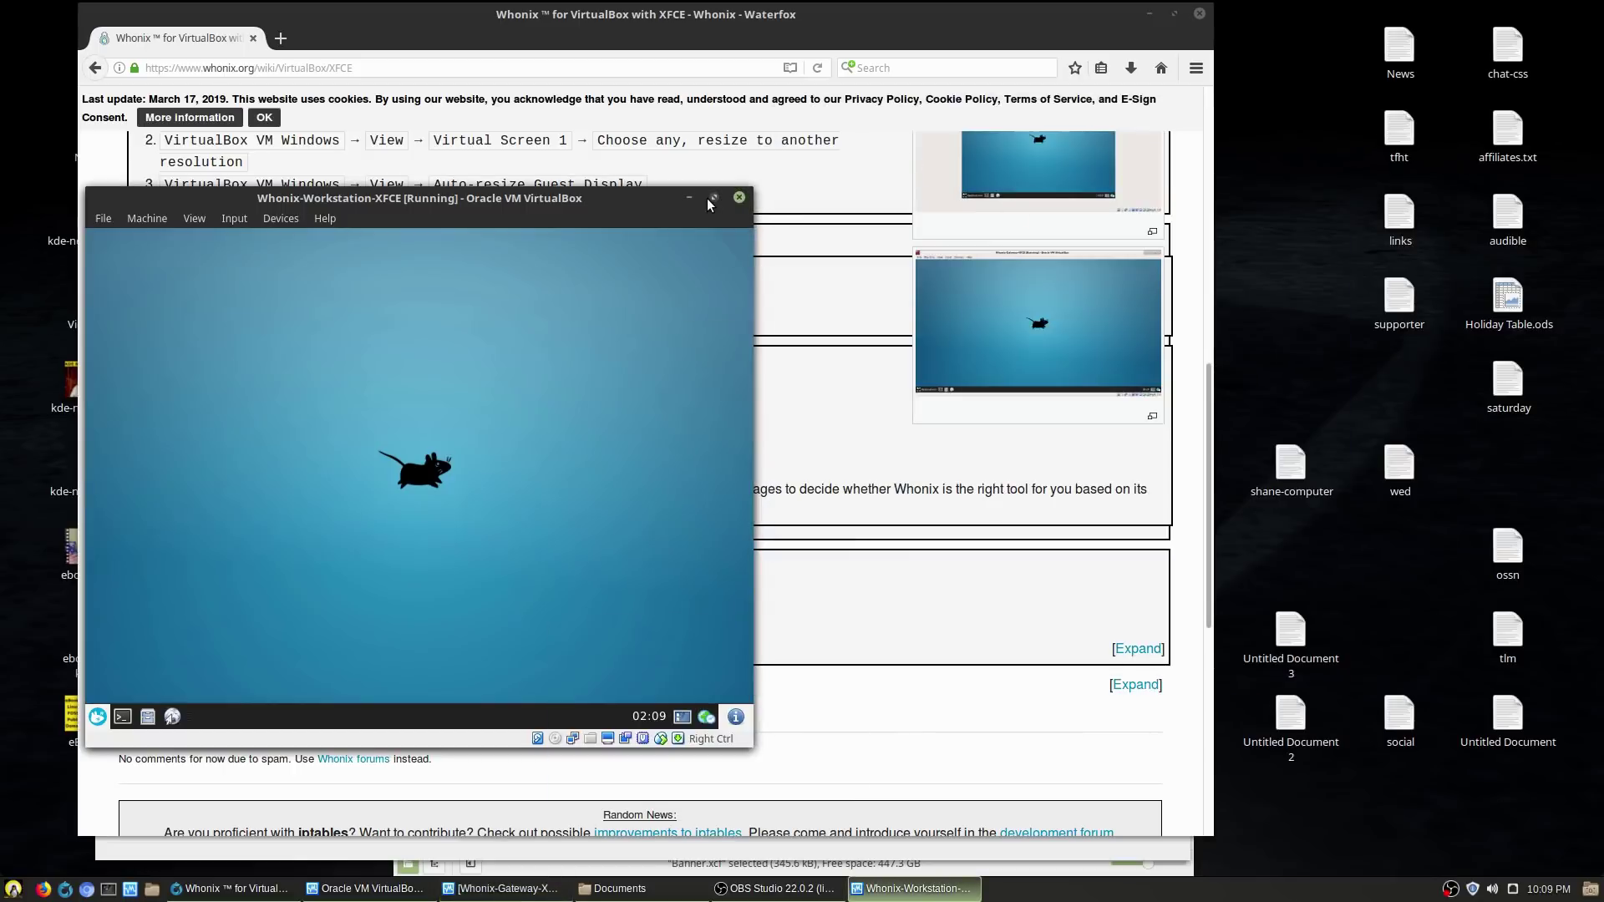
- Maximize the Workstation VM to full screen and center the Tor Browser window
left_click(712, 198)
key("Control_R+f")
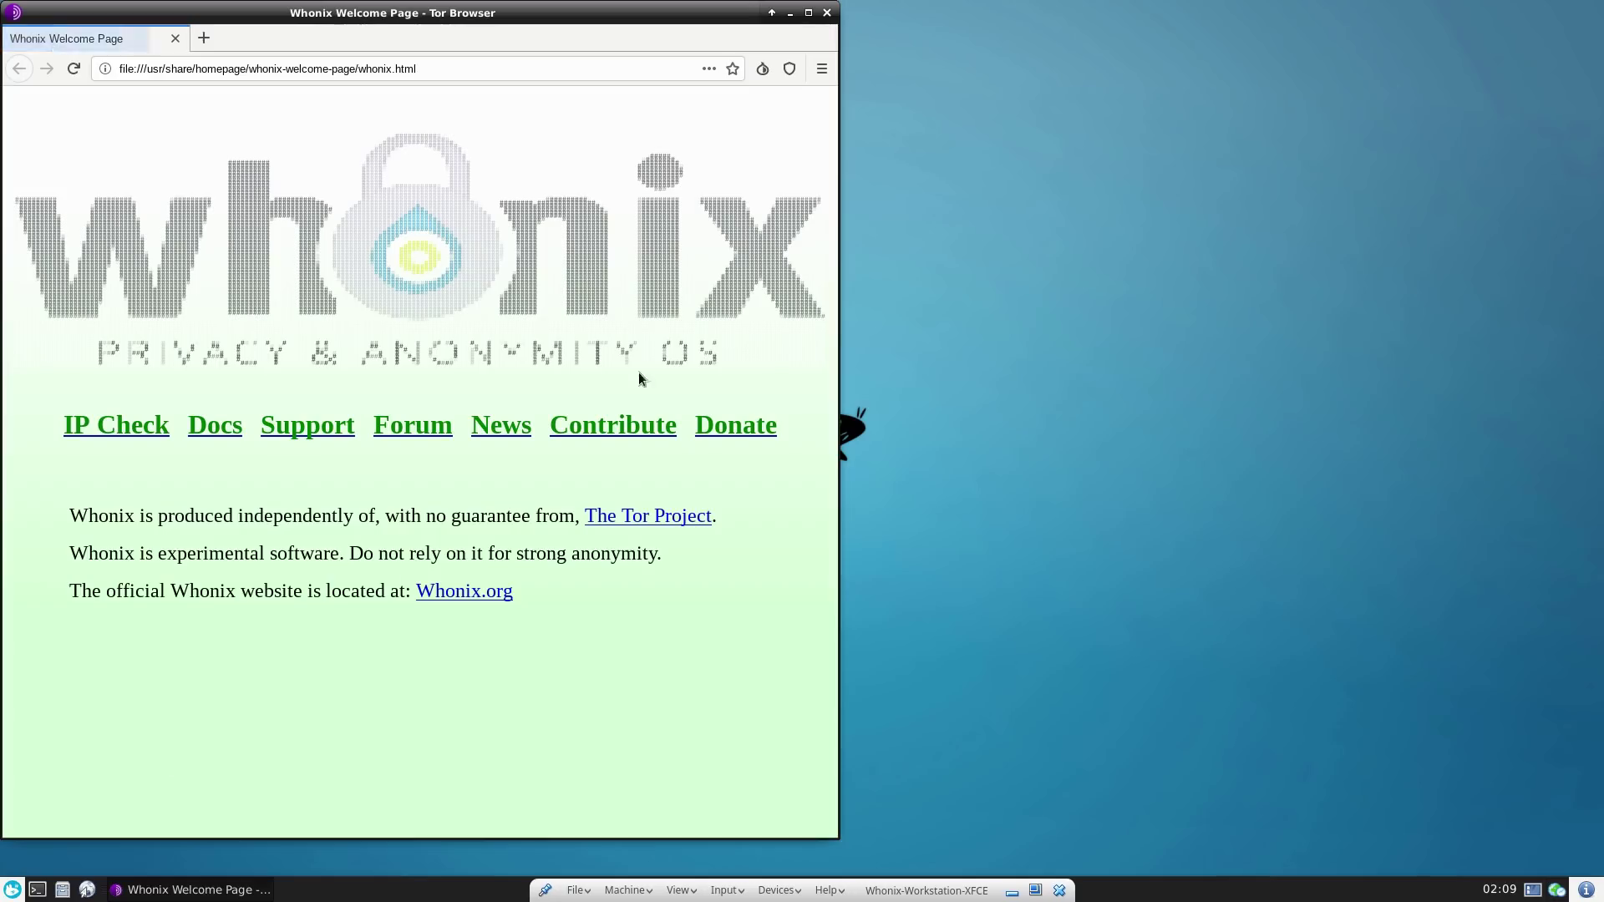
left_click_drag(554, 10, 923, 10)
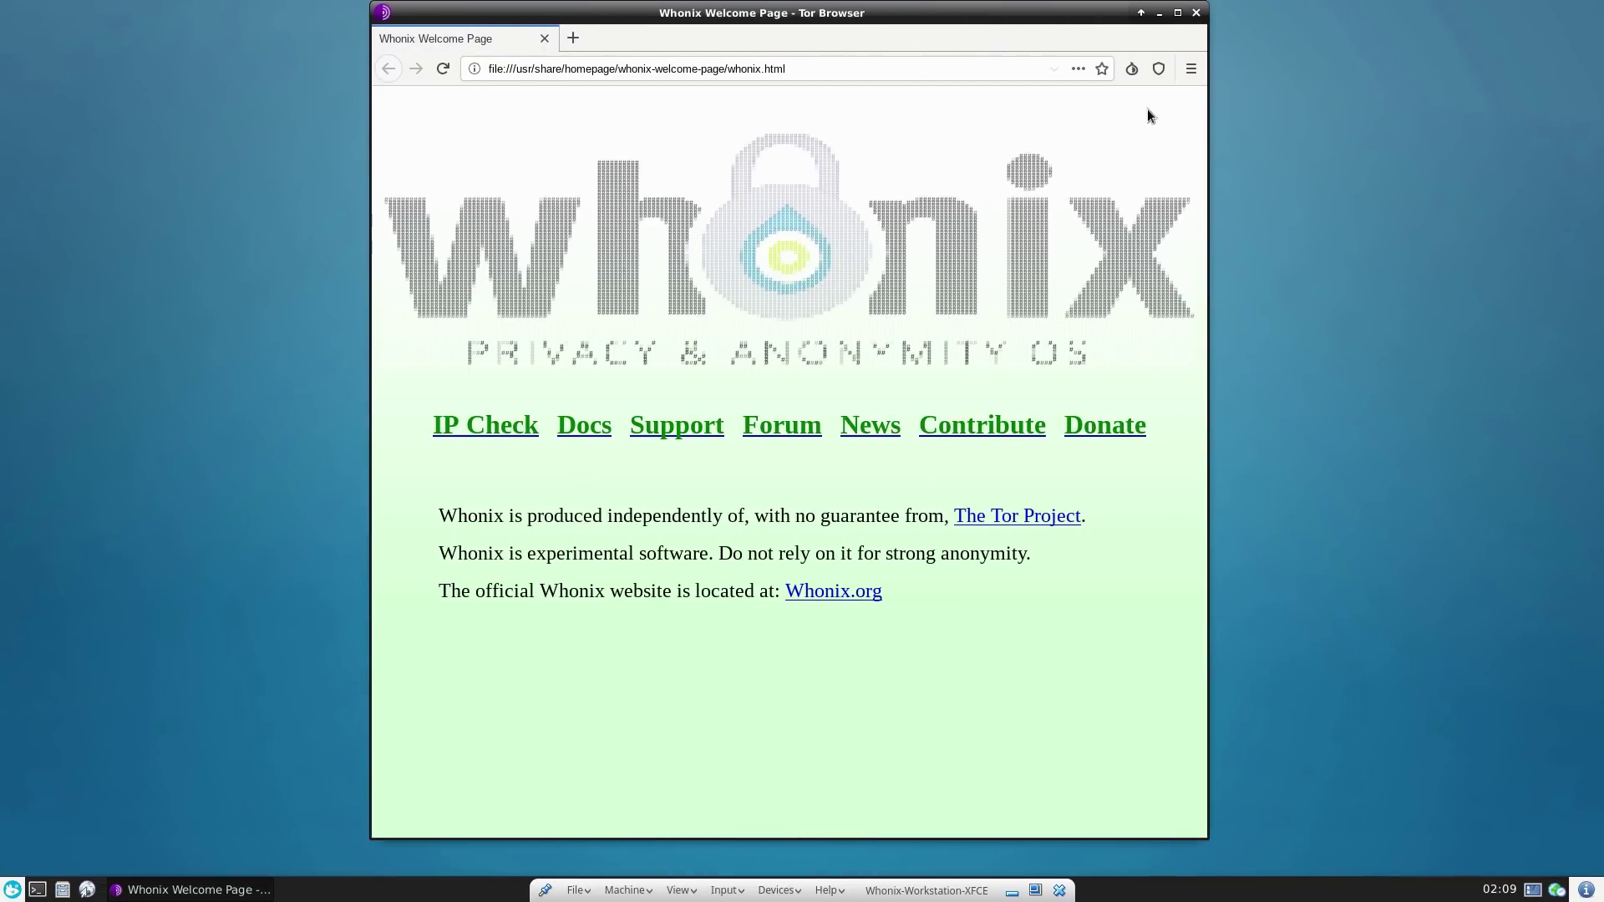
- Open the Tor Browser Add-ons Manager from the main menu
left_click(1133, 70)
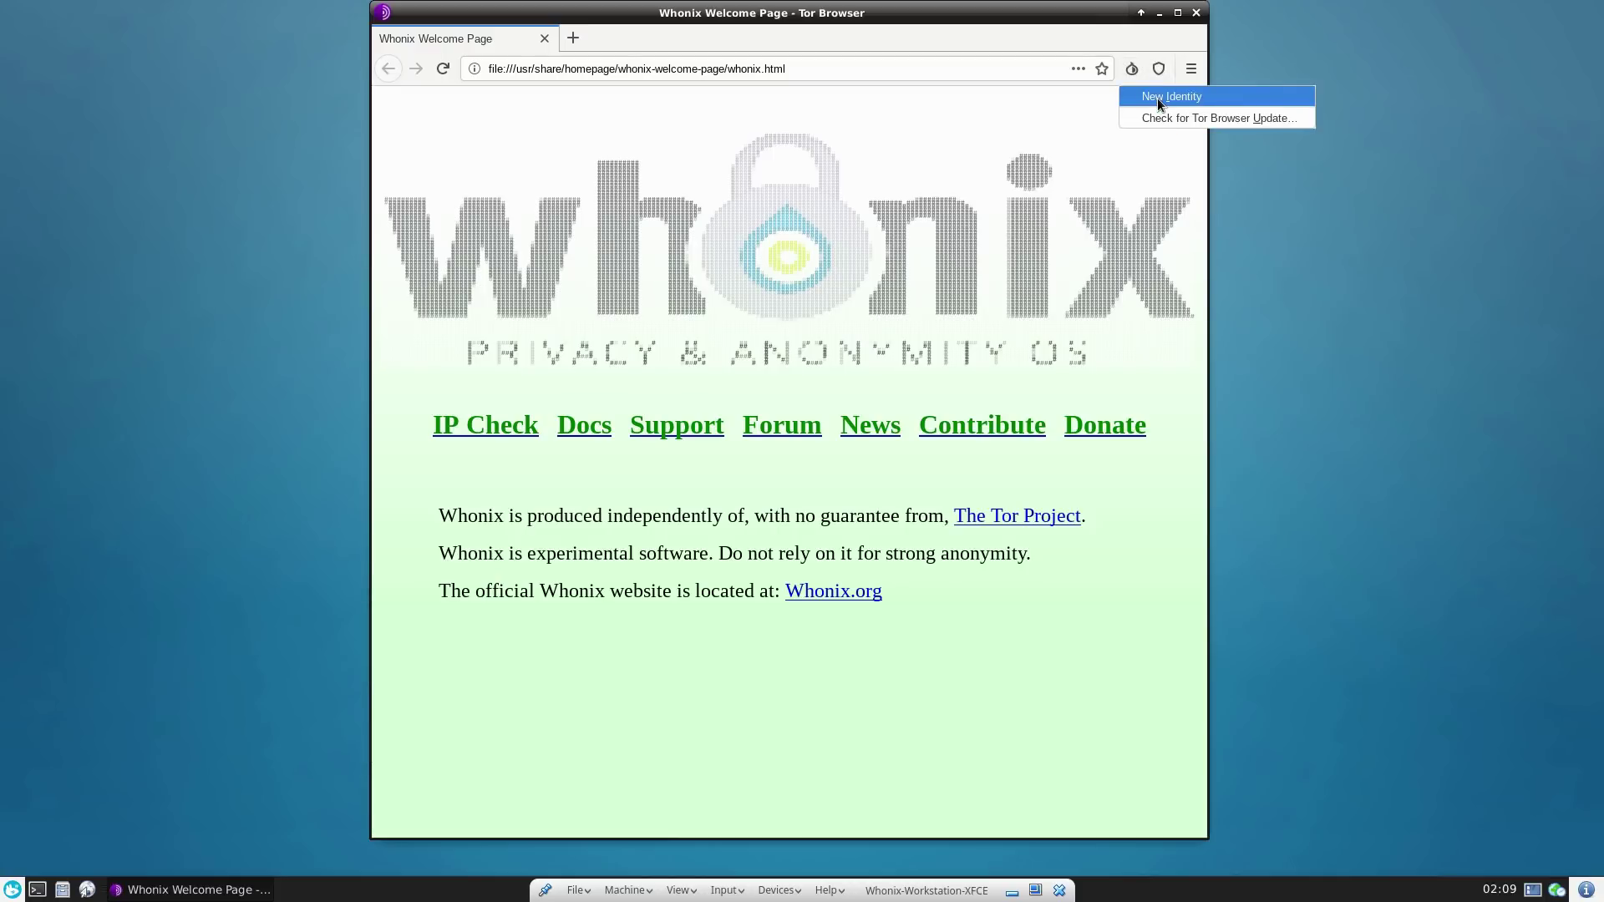
left_click(1195, 46)
left_click(1196, 66)
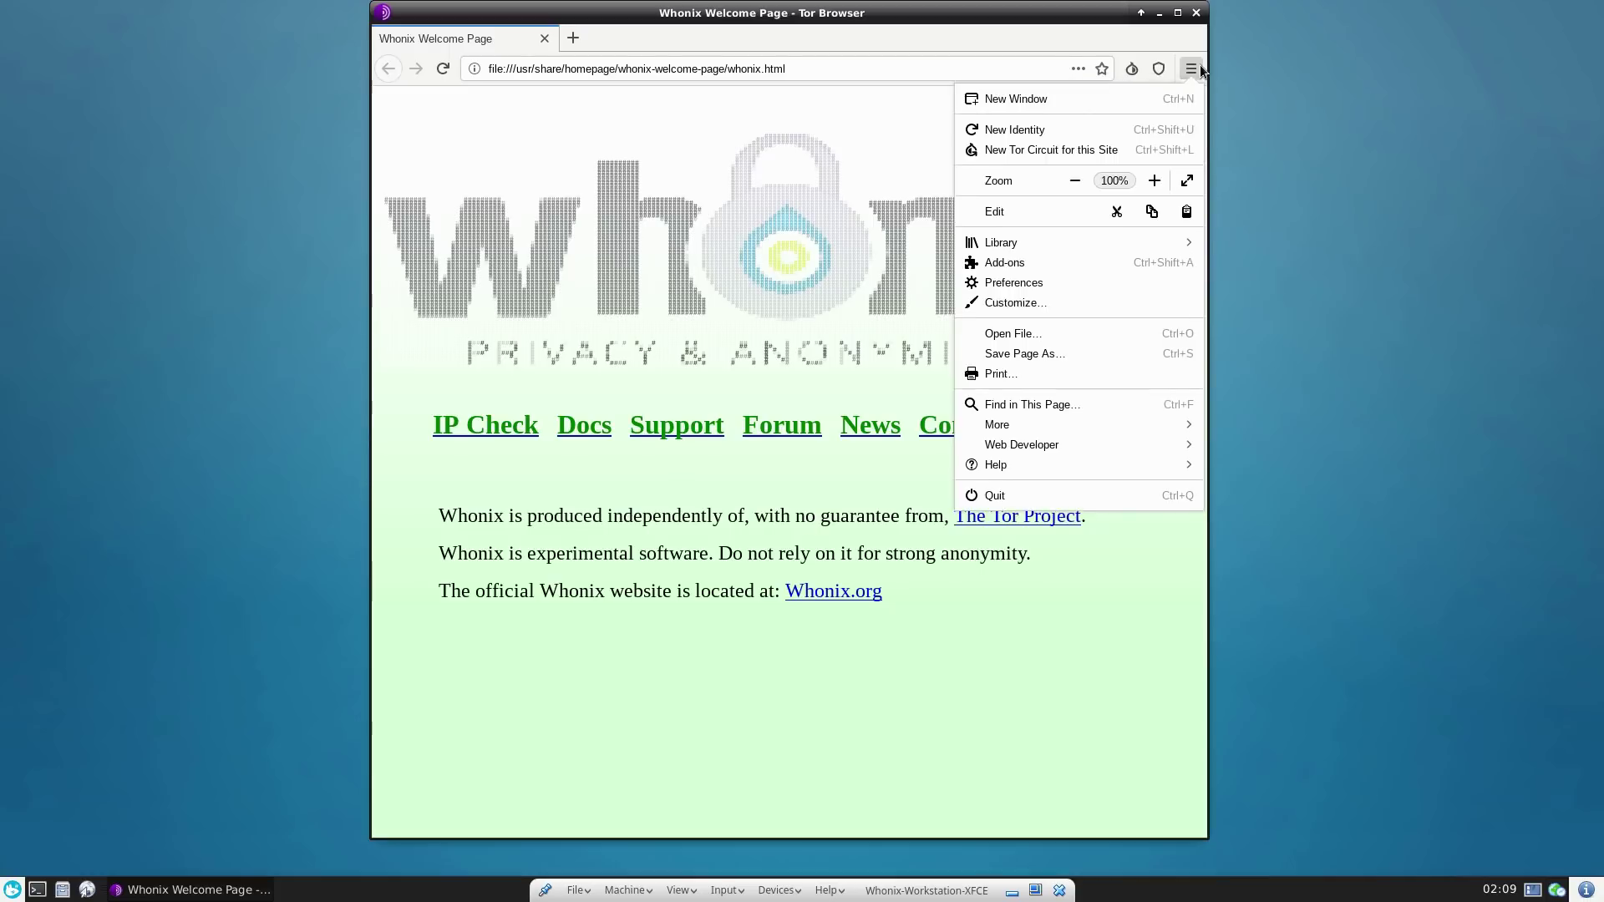
left_click(1012, 264)
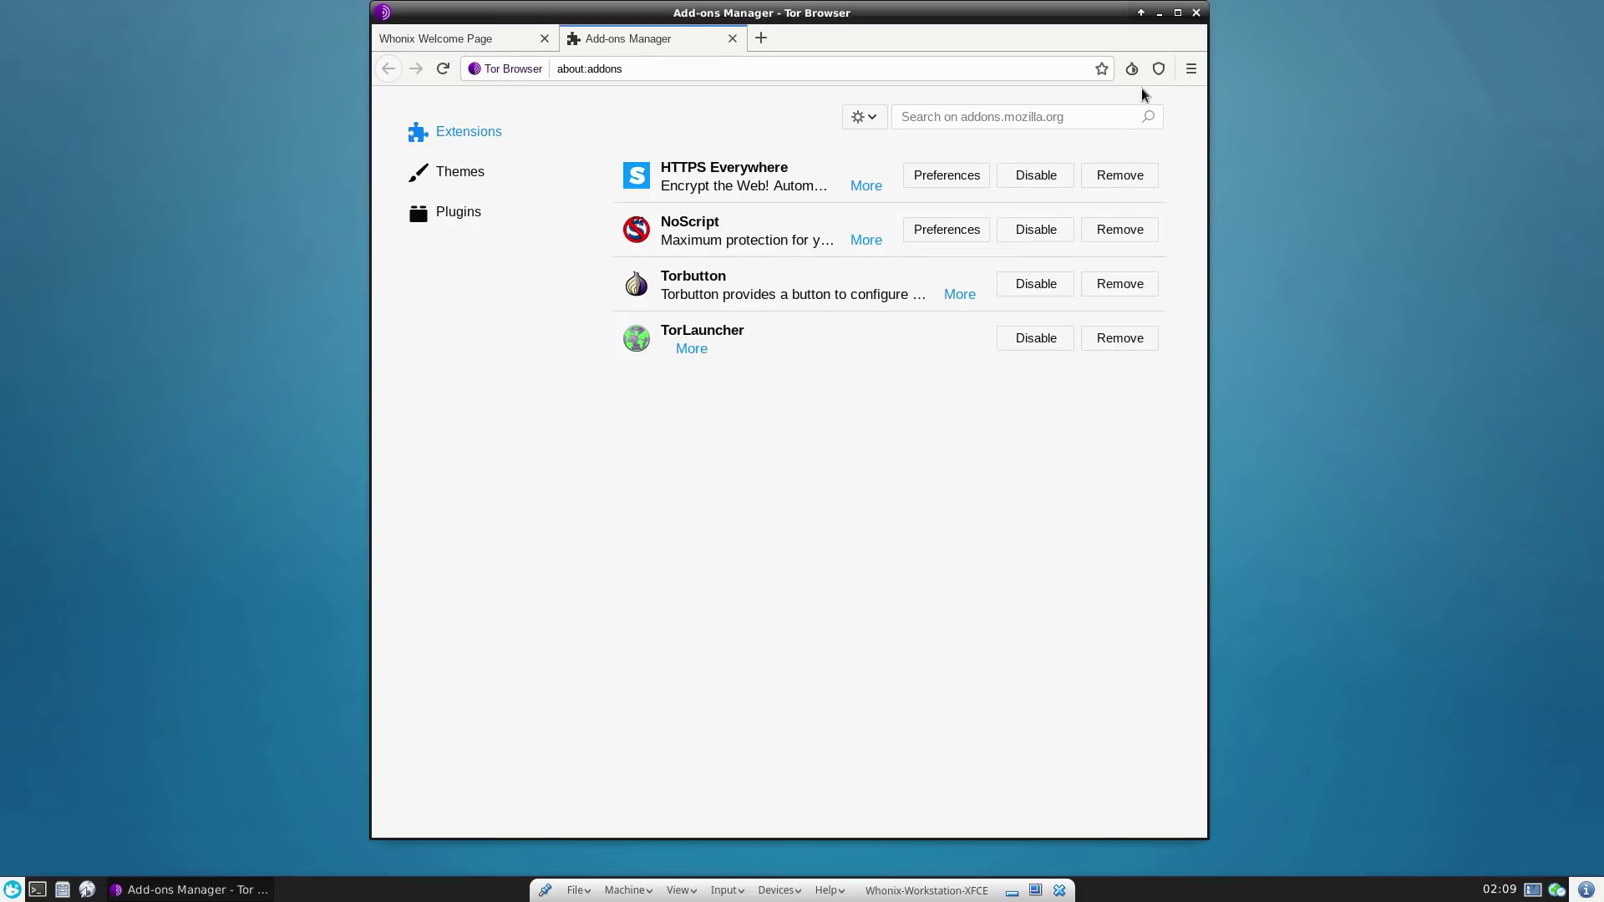
- Add NoScript to the Tor Browser toolbar through Customize, then close the Customize tab
left_click(1189, 70)
left_click(1186, 77)
left_click(1189, 70)
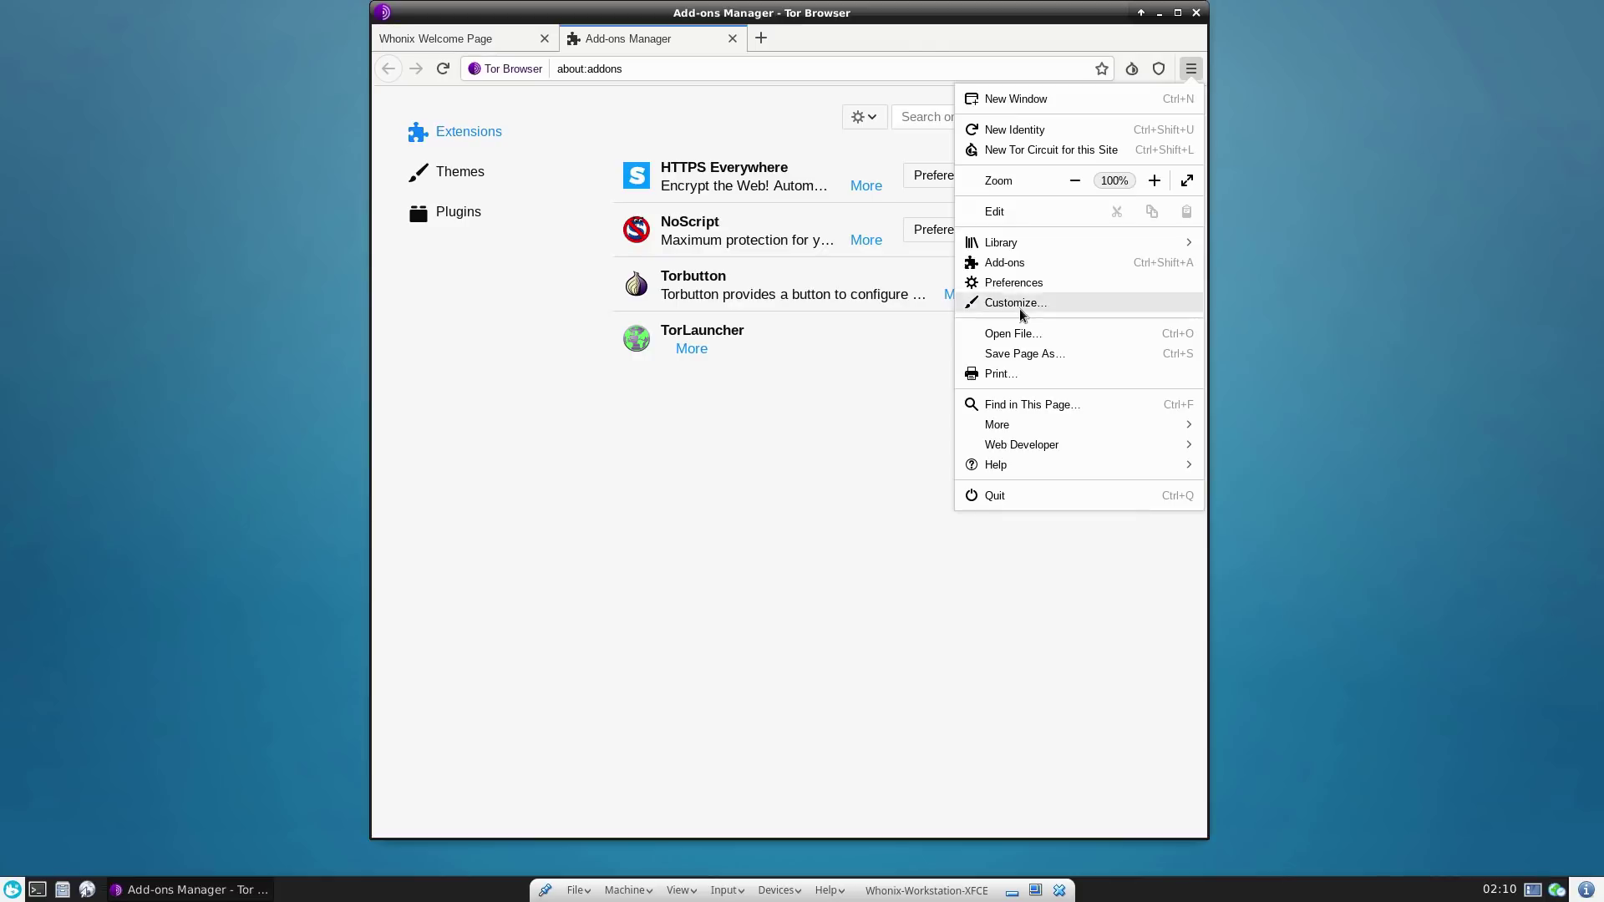
left_click(1012, 303)
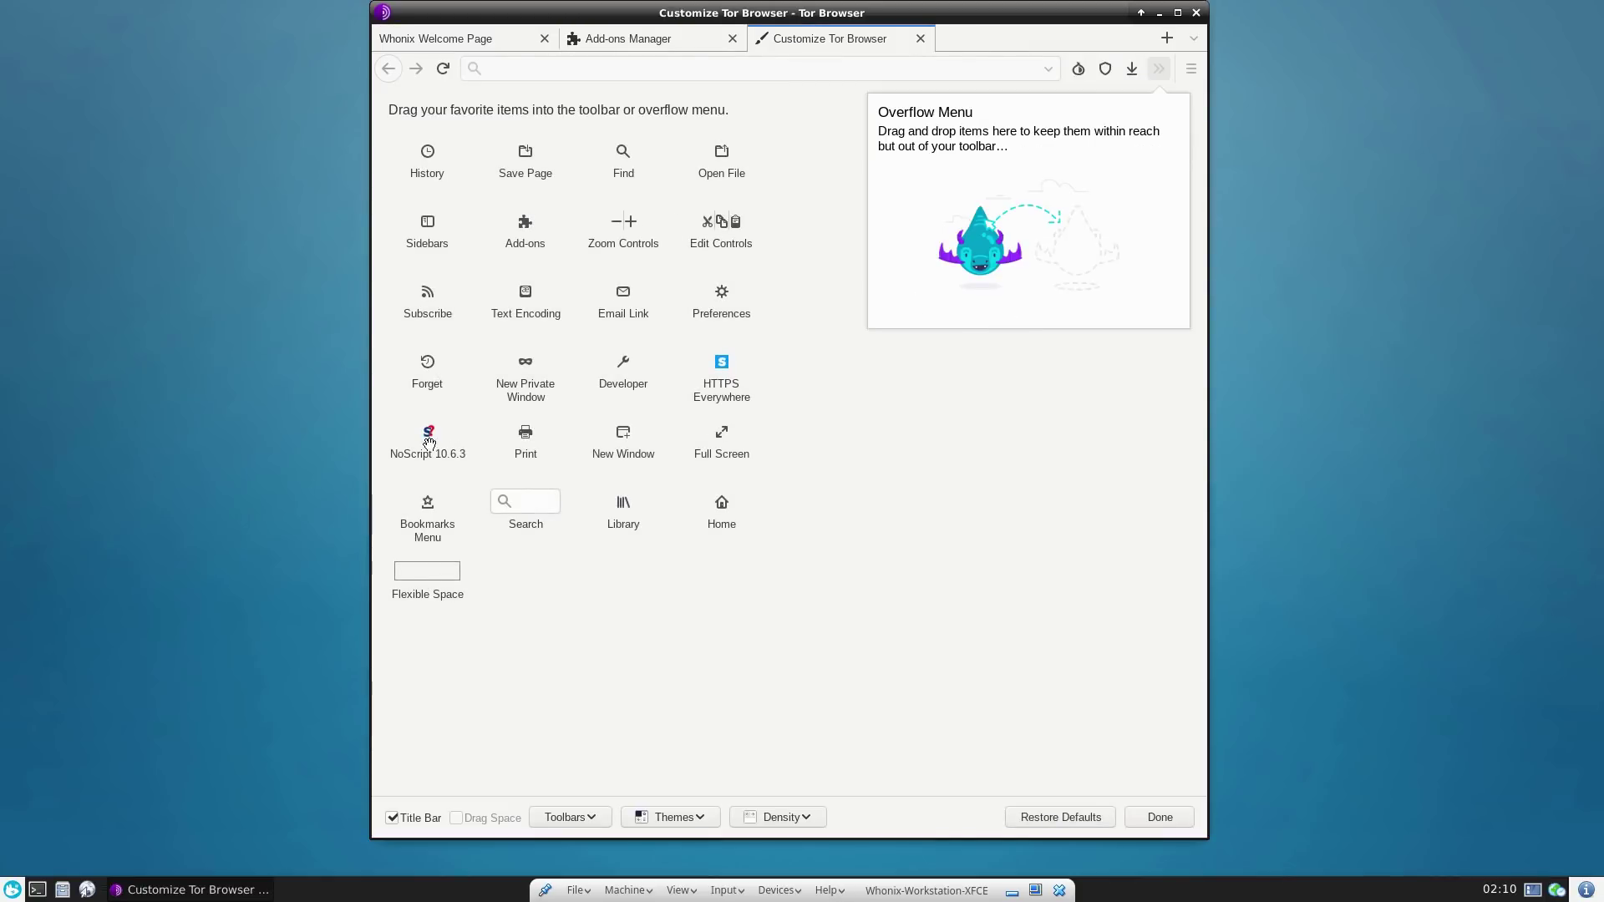
left_click_drag(429, 443, 1104, 77)
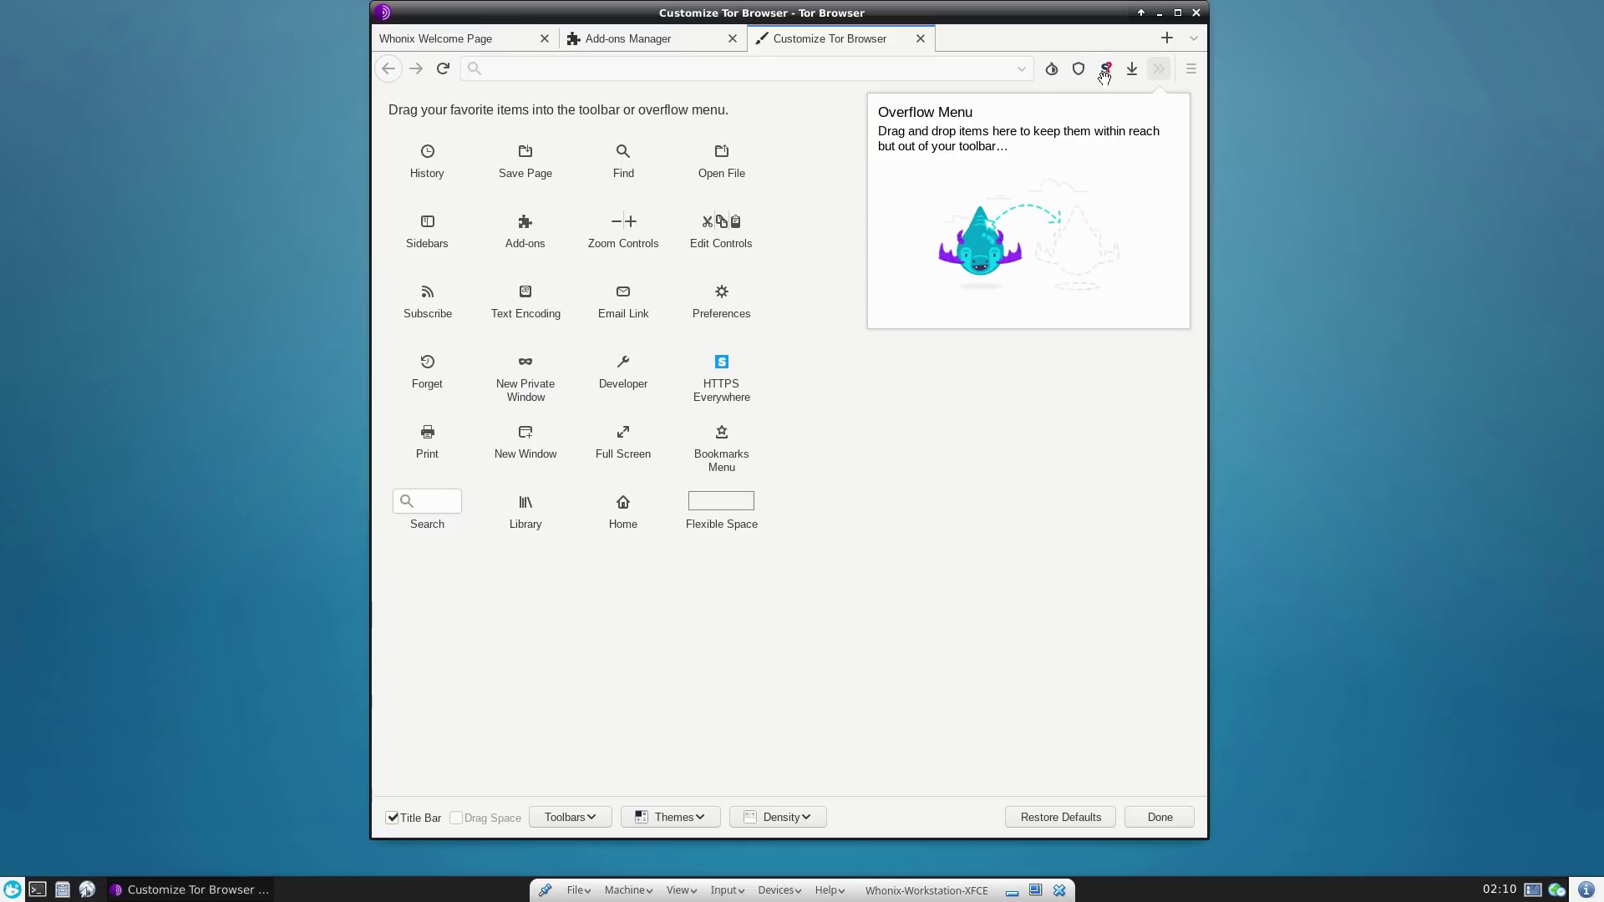
left_click(920, 38)
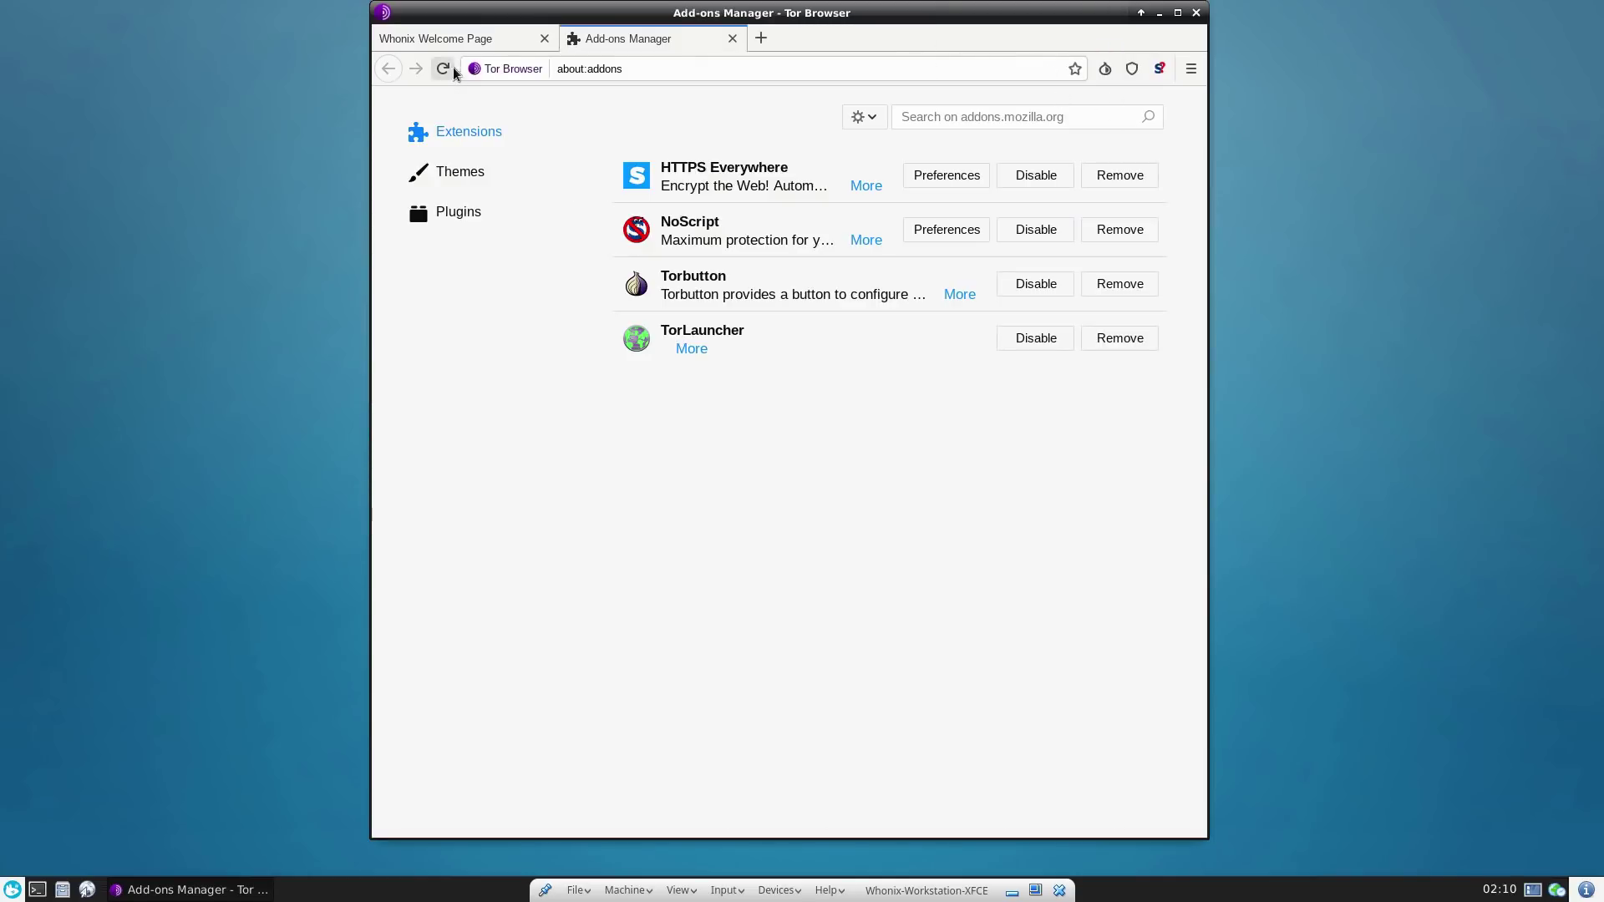
left_click(441, 43)
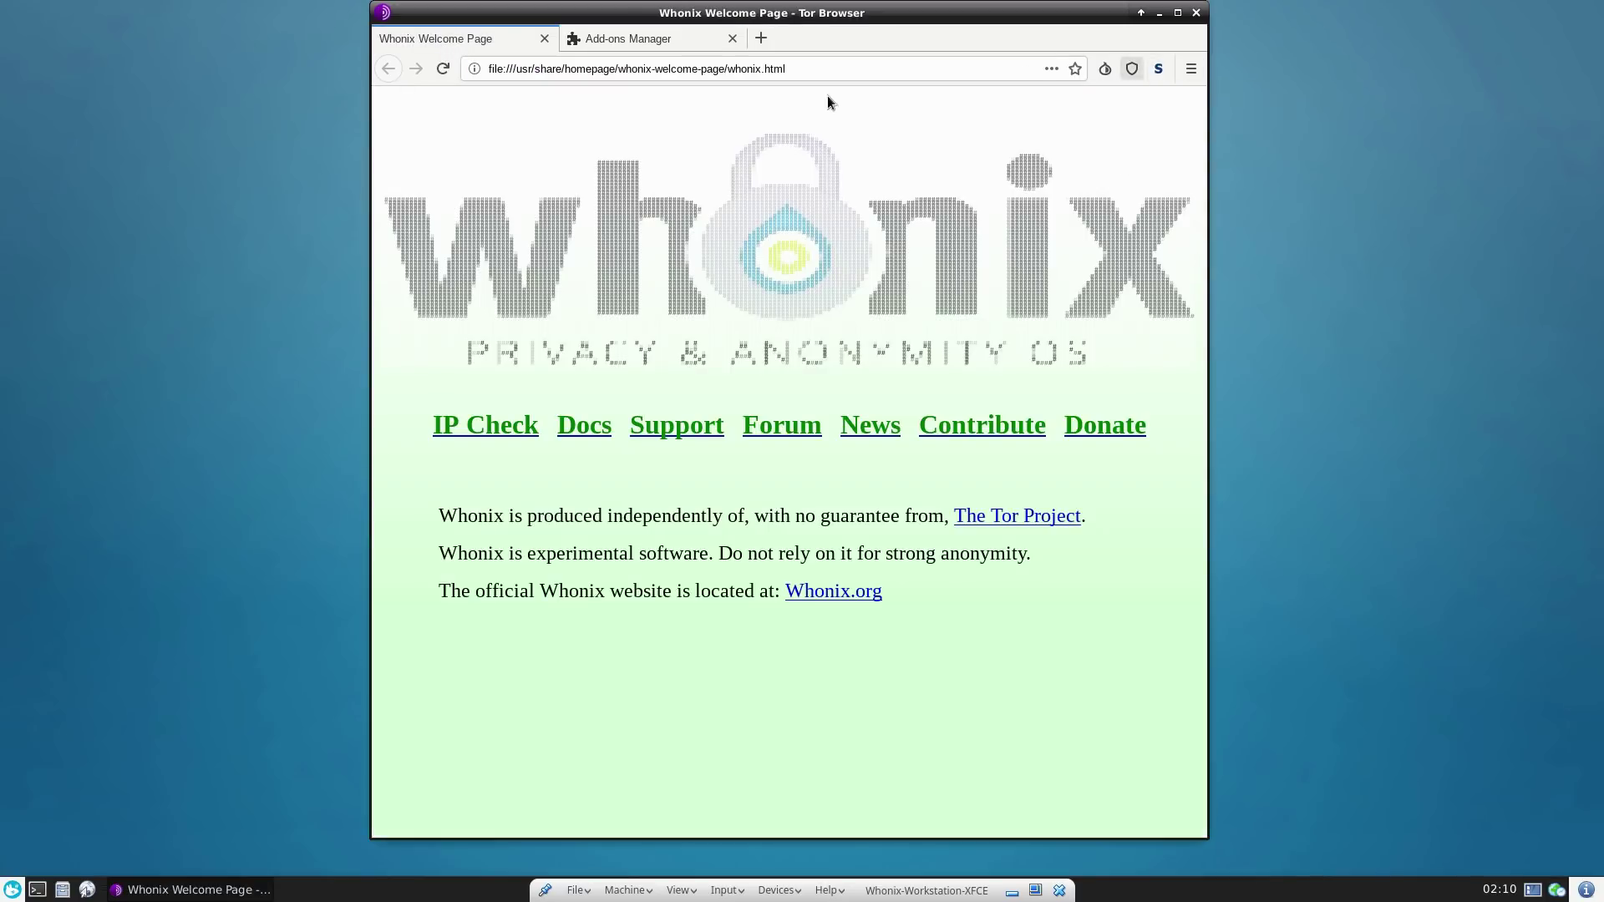
left_click(634, 39)
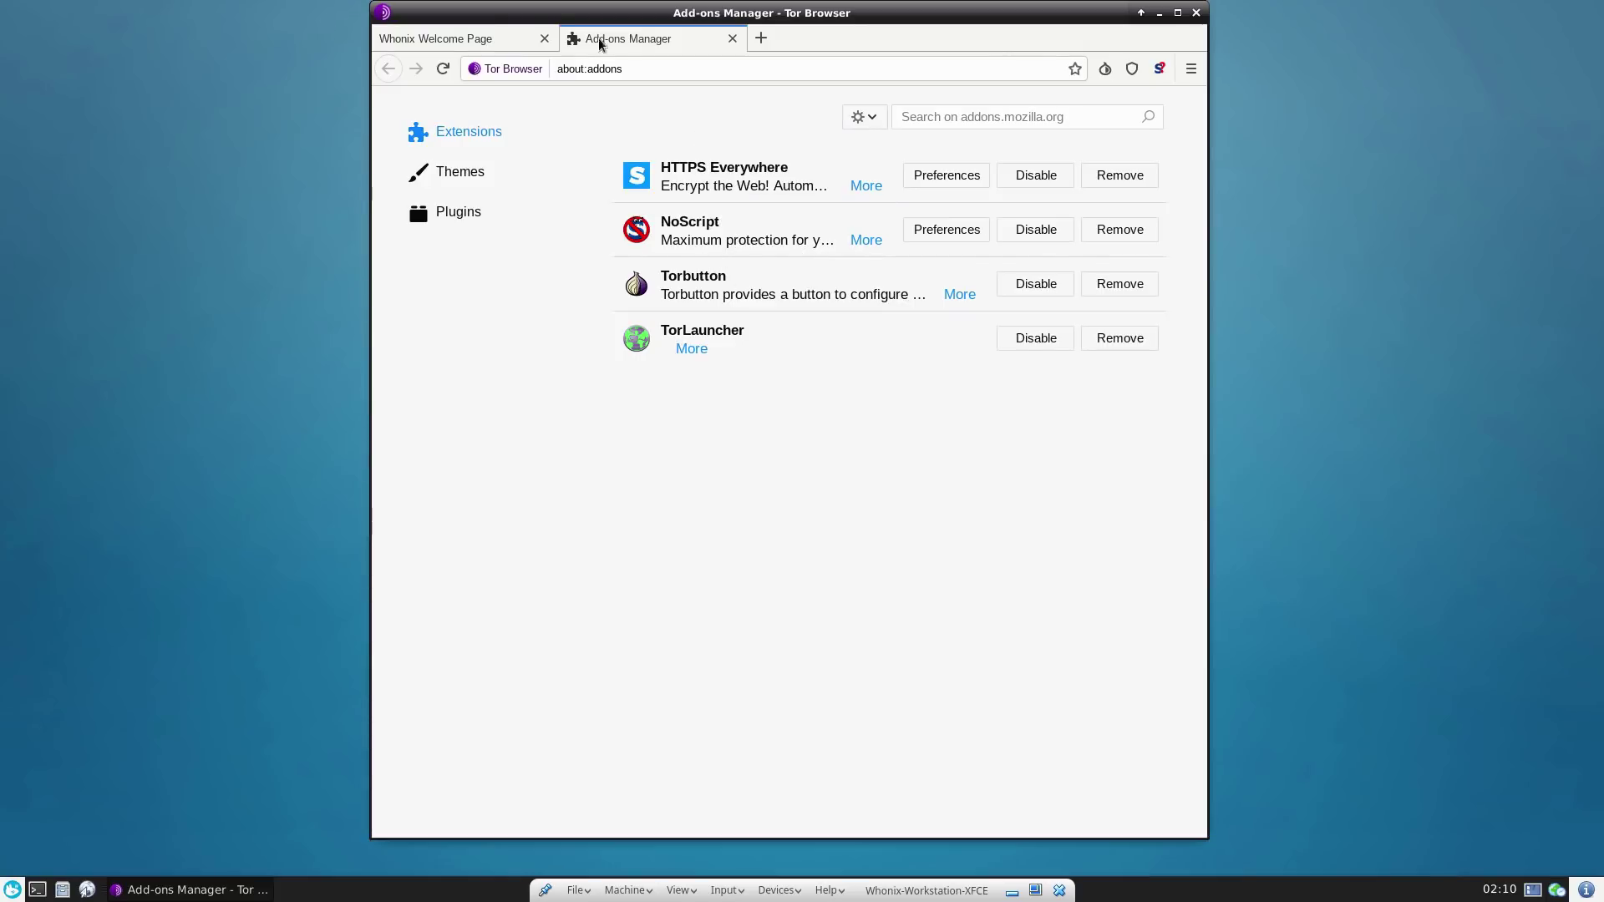
- Close the Add-ons Manager and search 'tor check' from the address bar
left_click(732, 38)
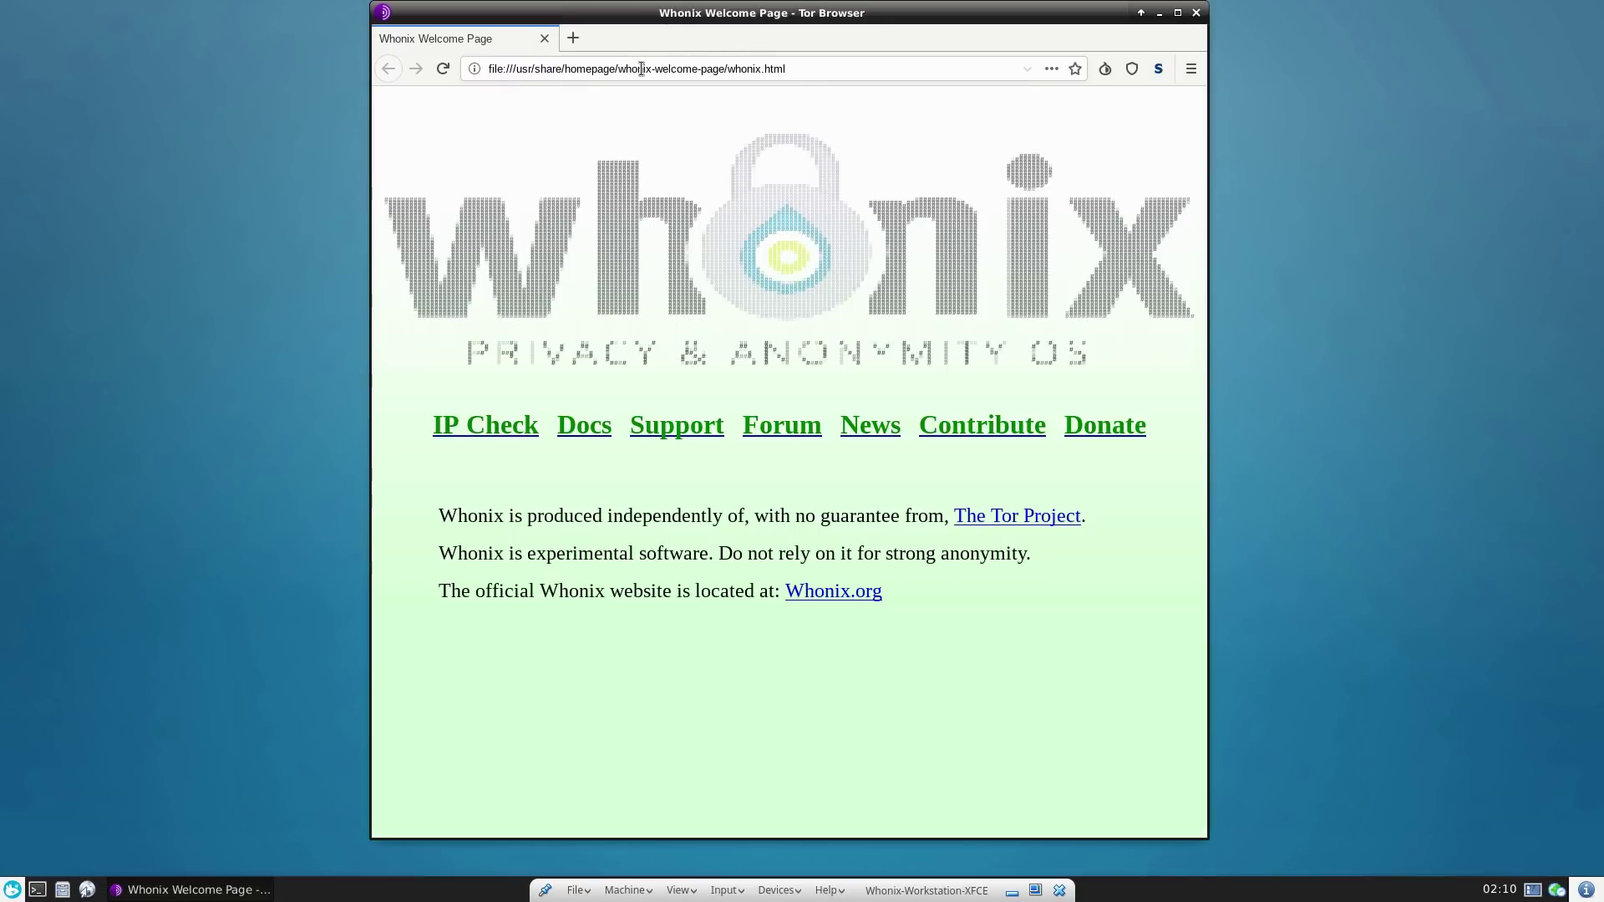
left_click(582, 69)
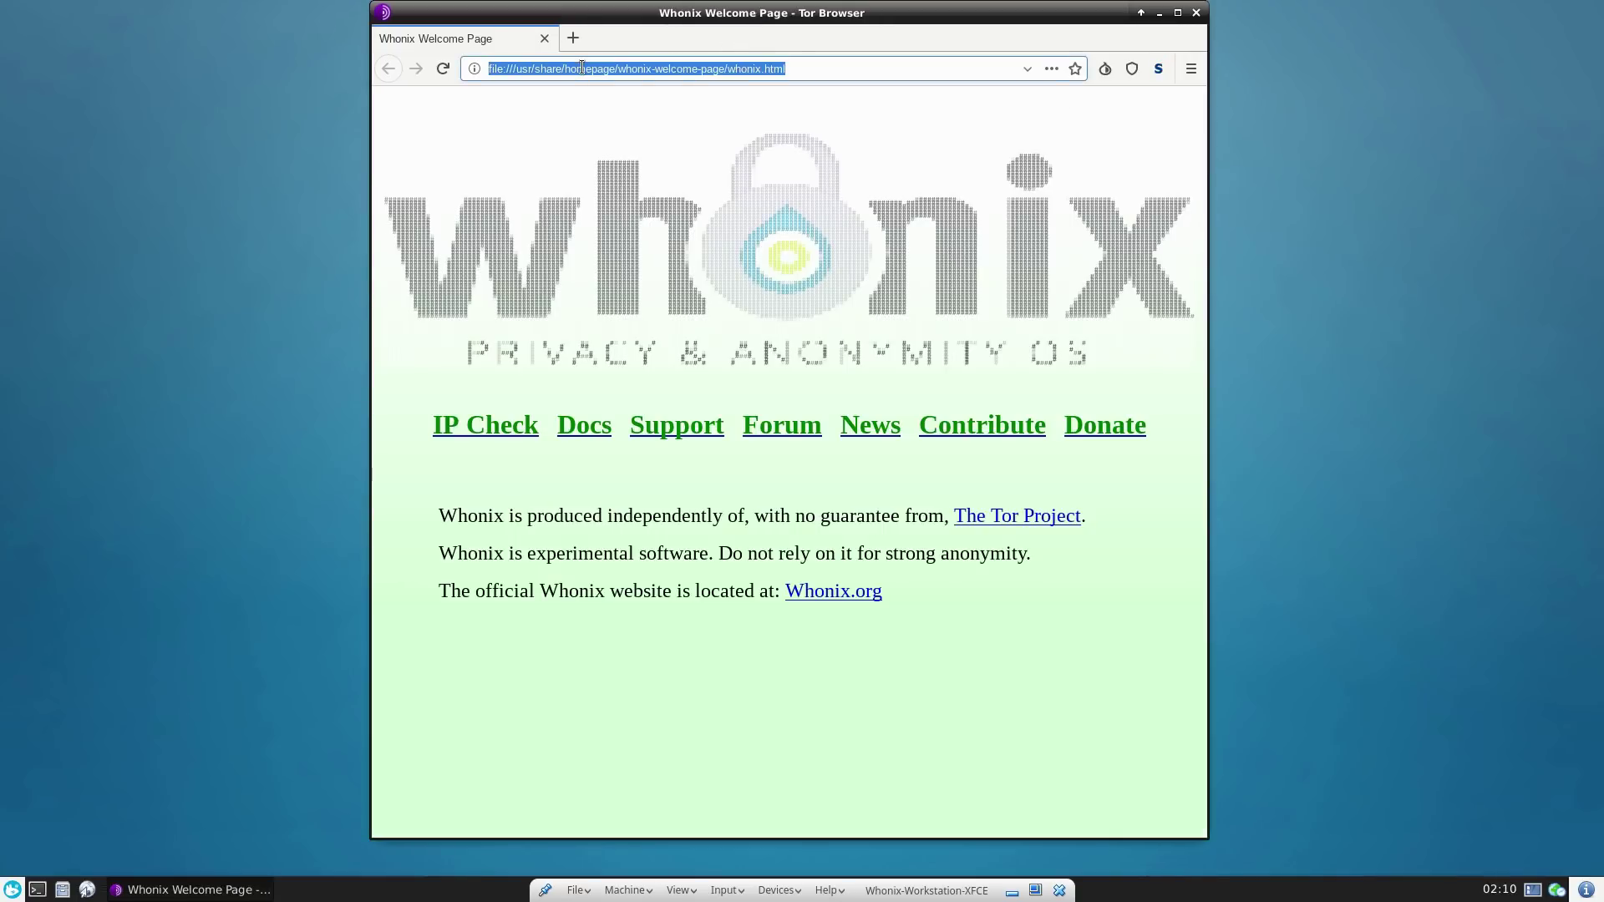
type("tor check")
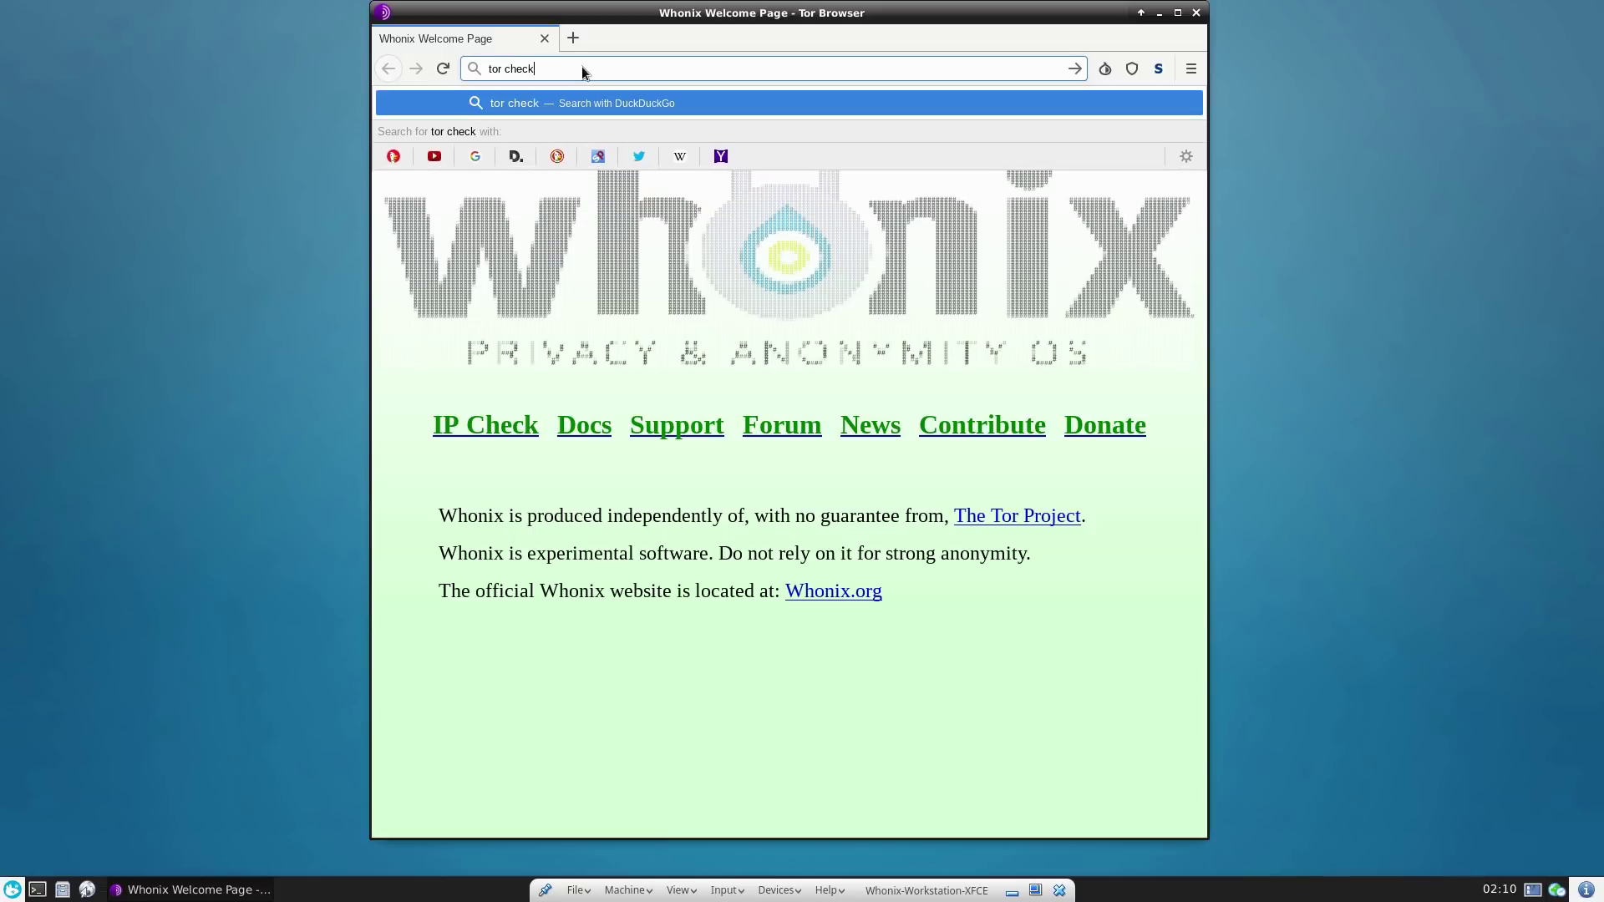
key("Return")
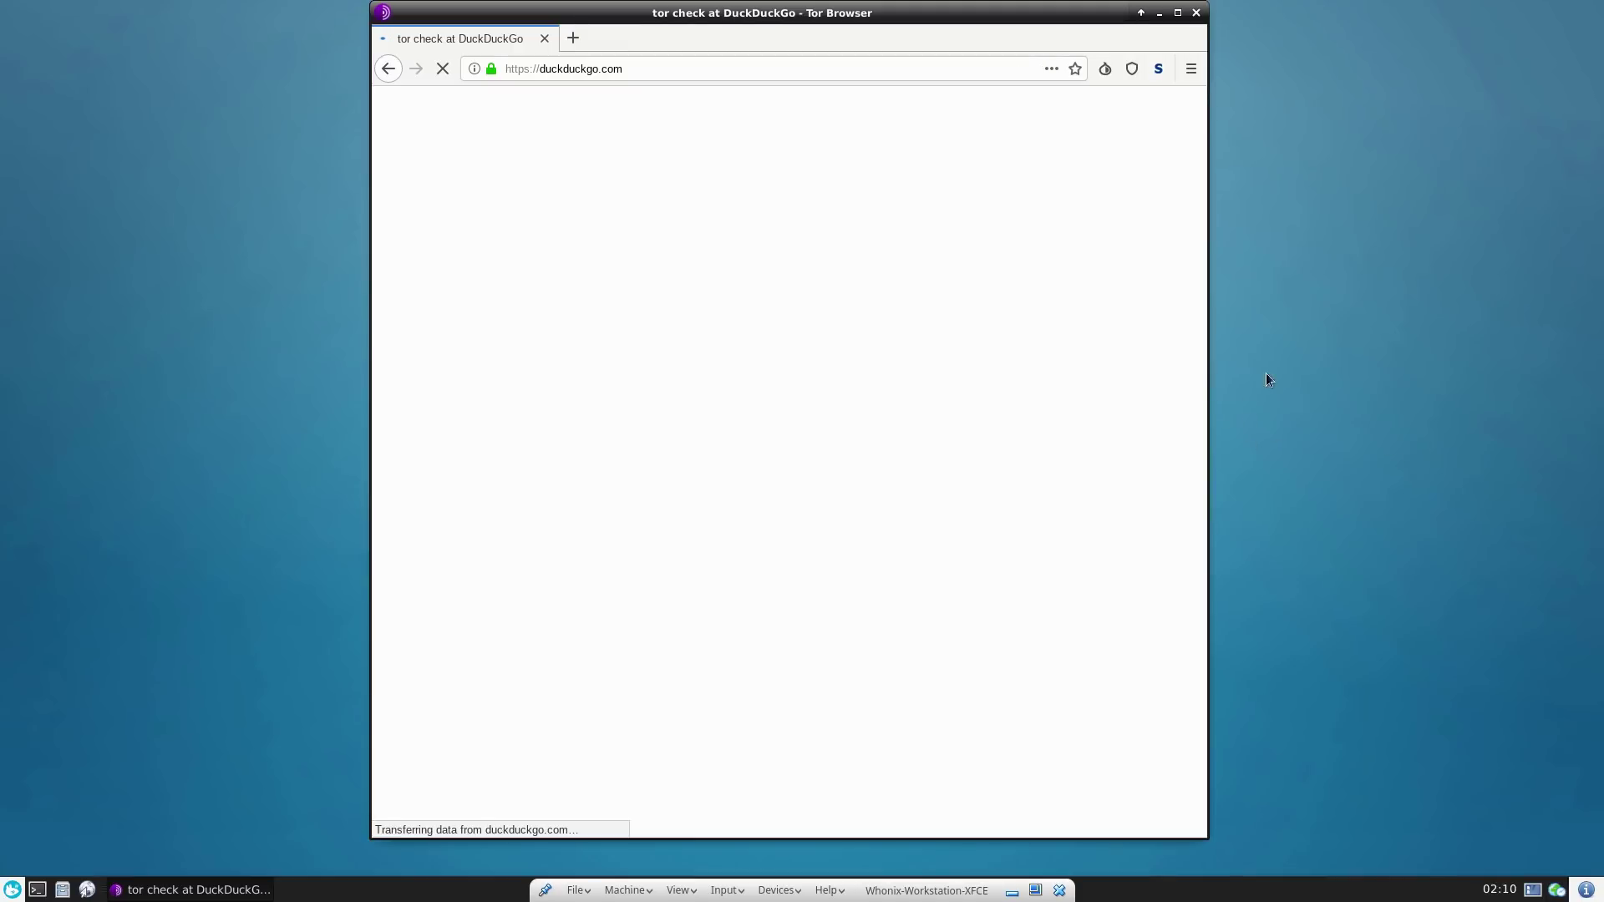
- Request a New Tor Identity and confirm the browser restart
left_click(1104, 69)
left_click(1129, 98)
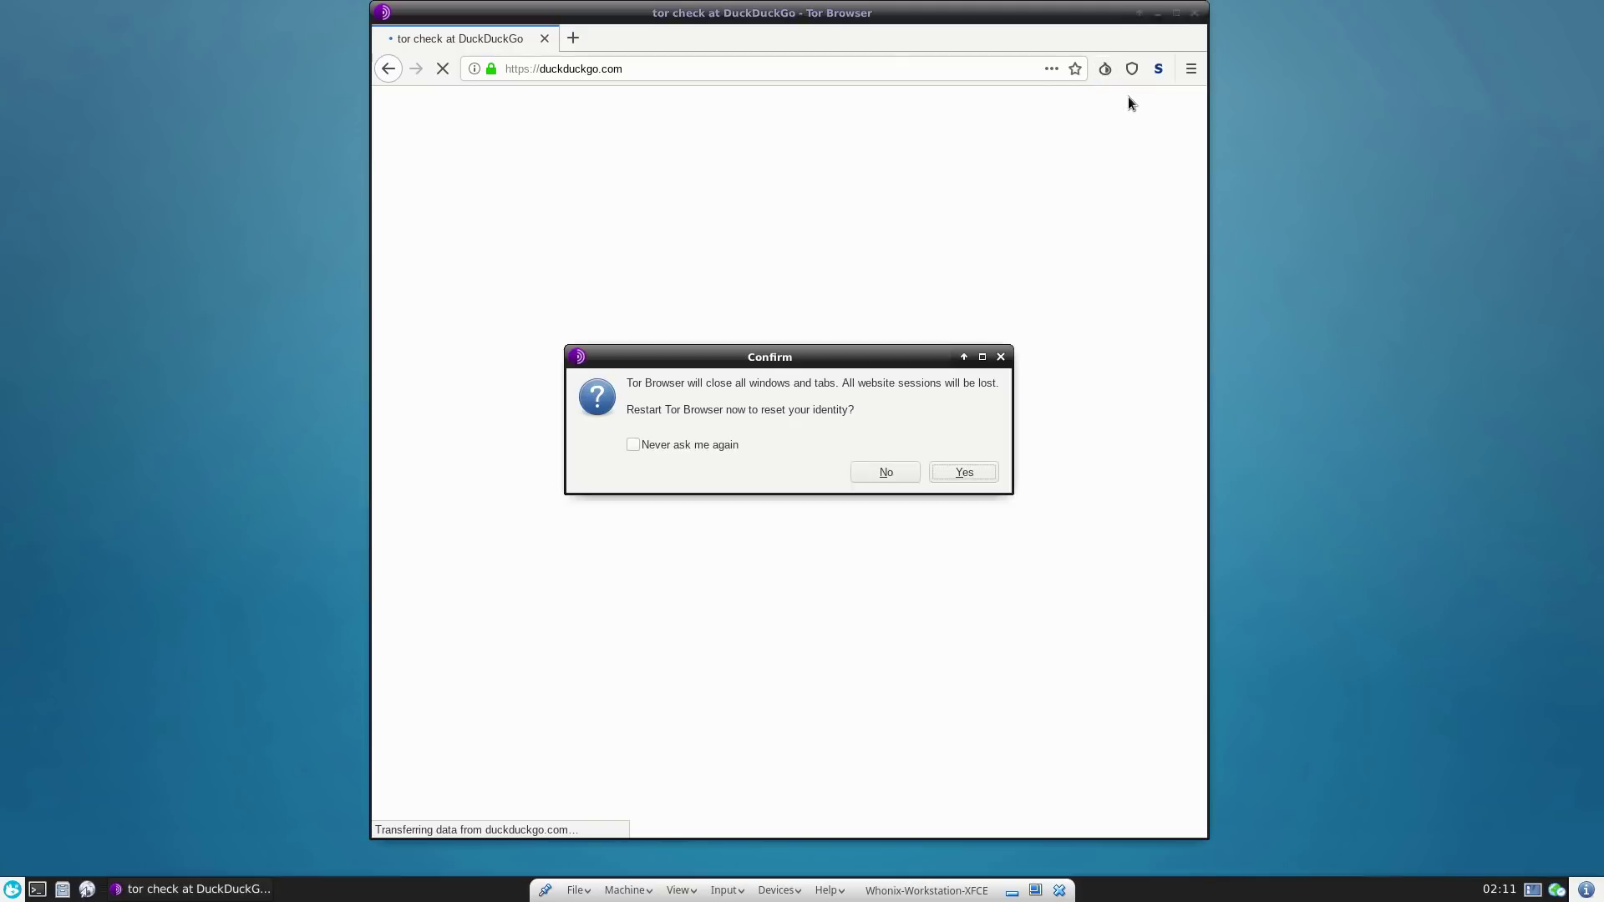
left_click(951, 473)
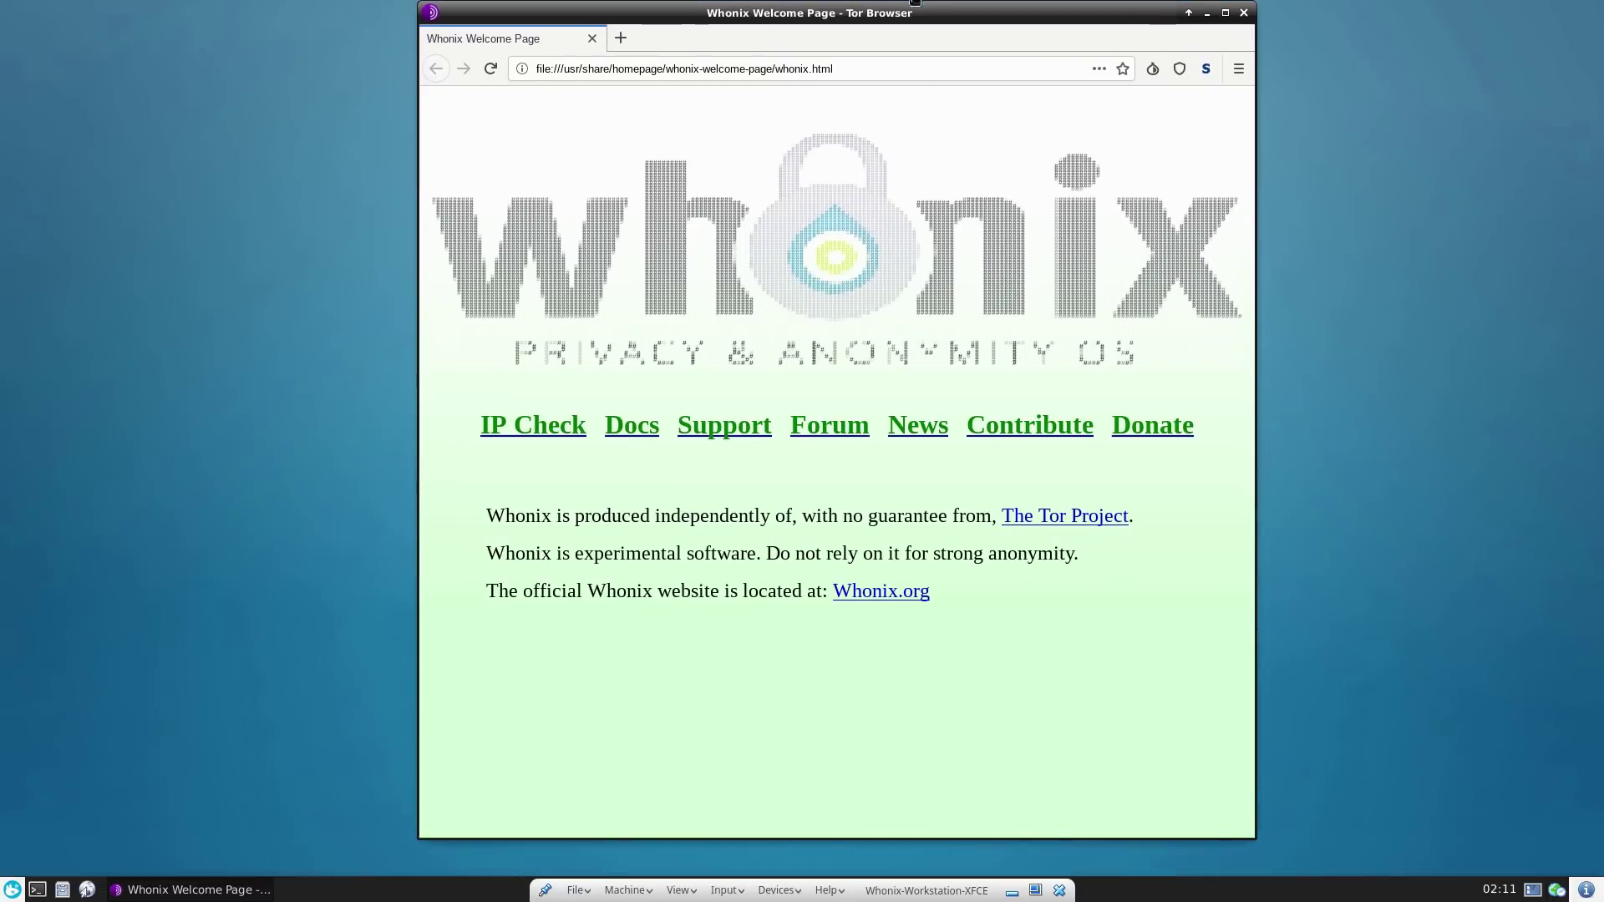
- Search 'tor check' again from the address bar after the restart
left_click(838, 84)
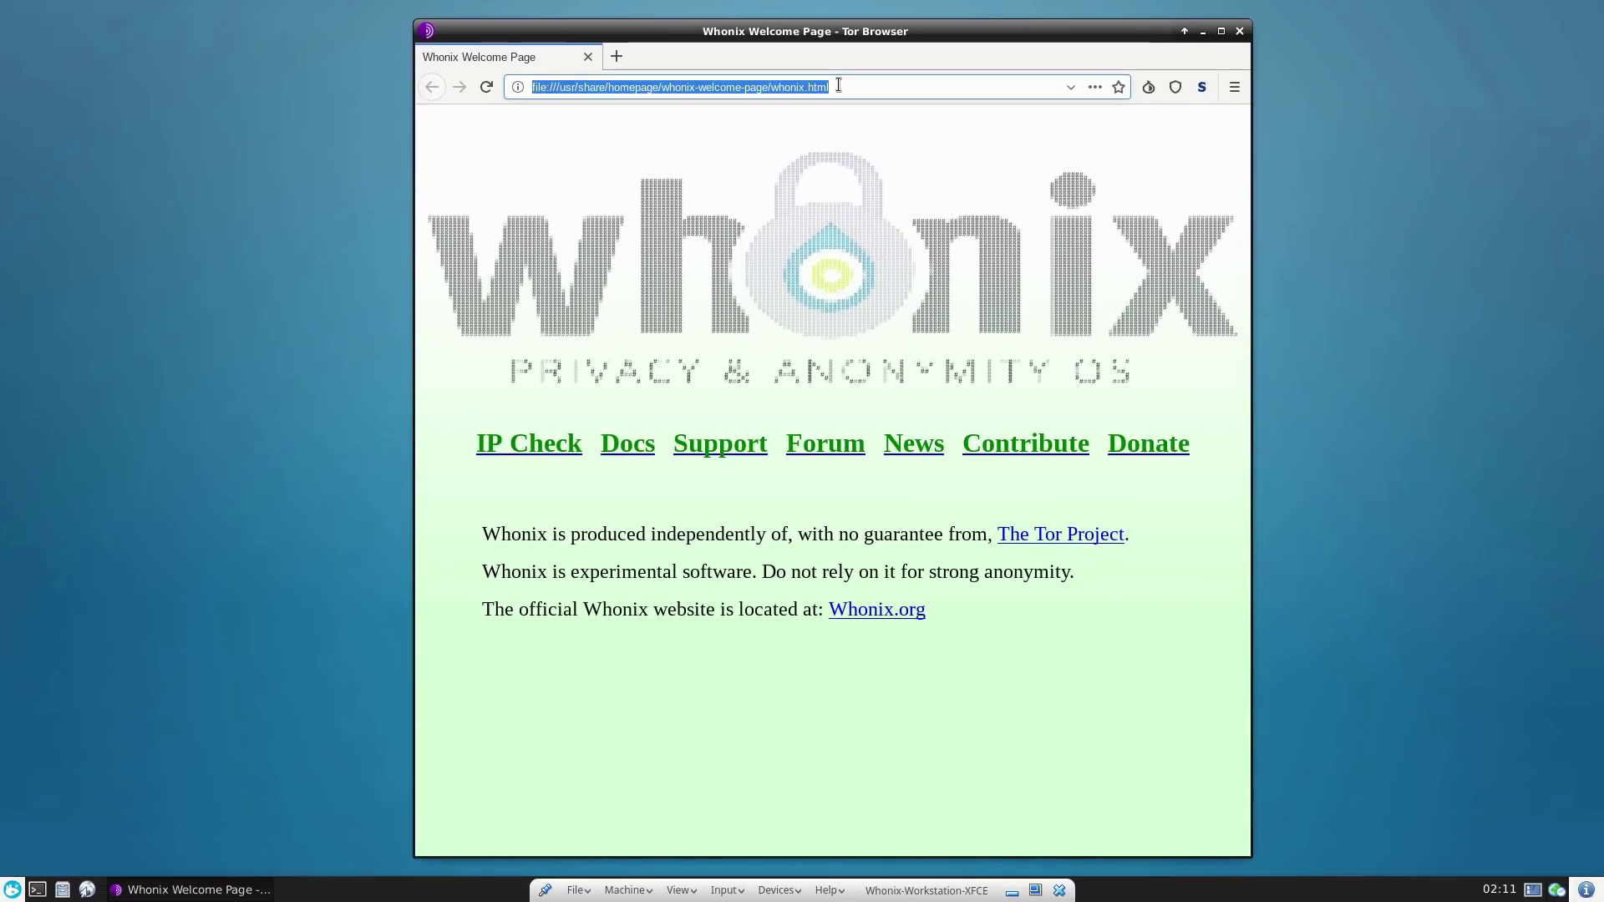
type("tor")
key("BackSpace")
key("BackSpace")
key("BackSpace")
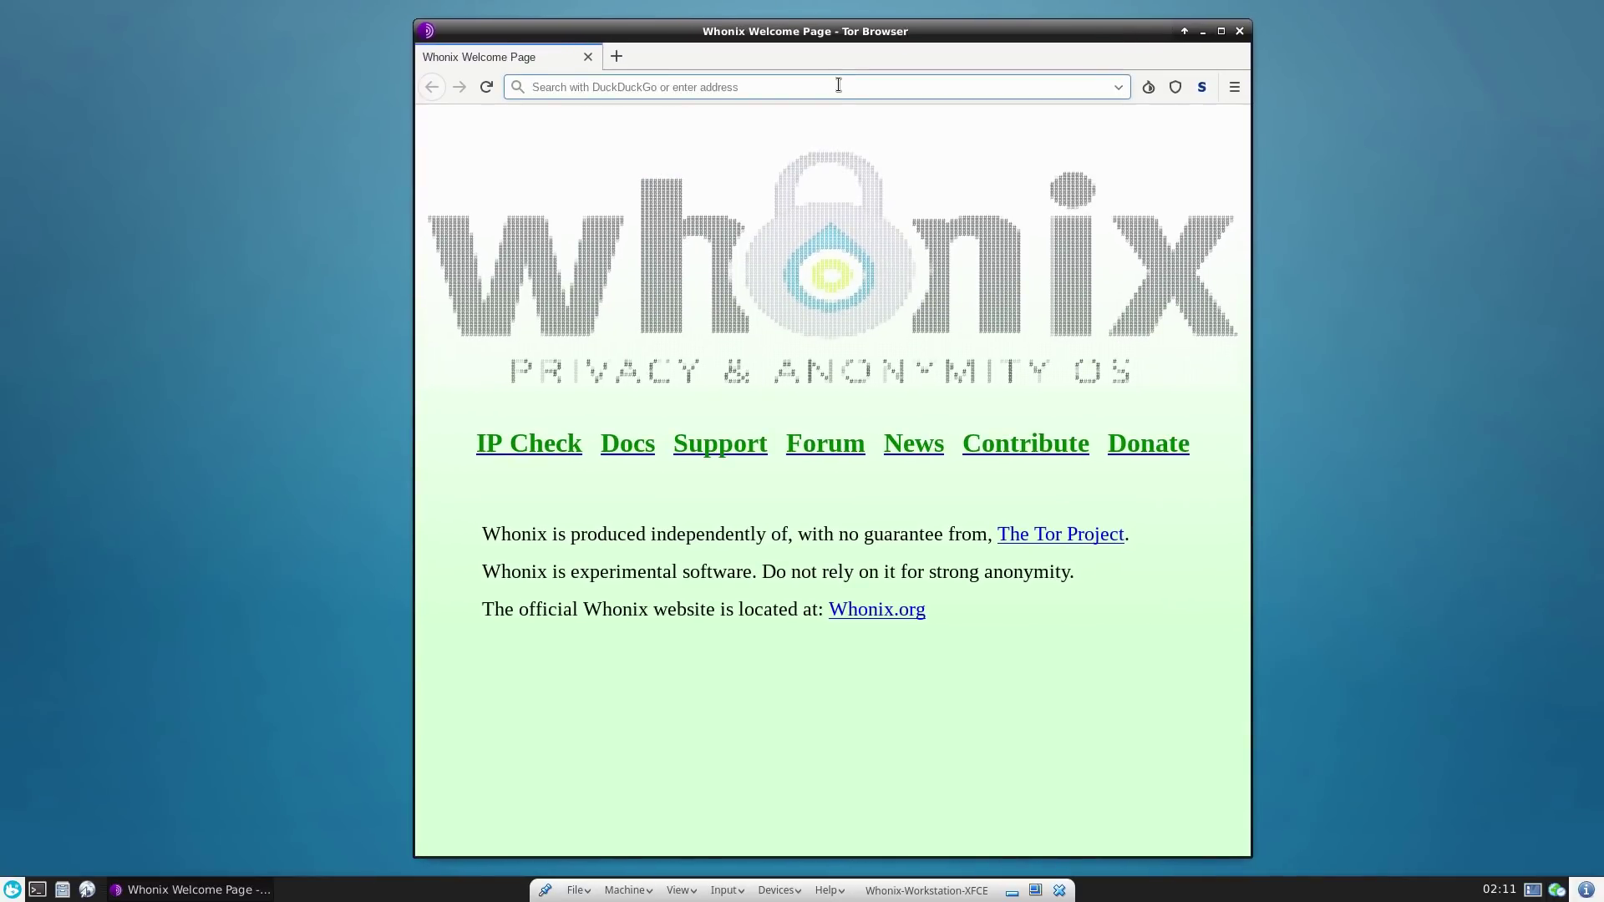
type("tor check")
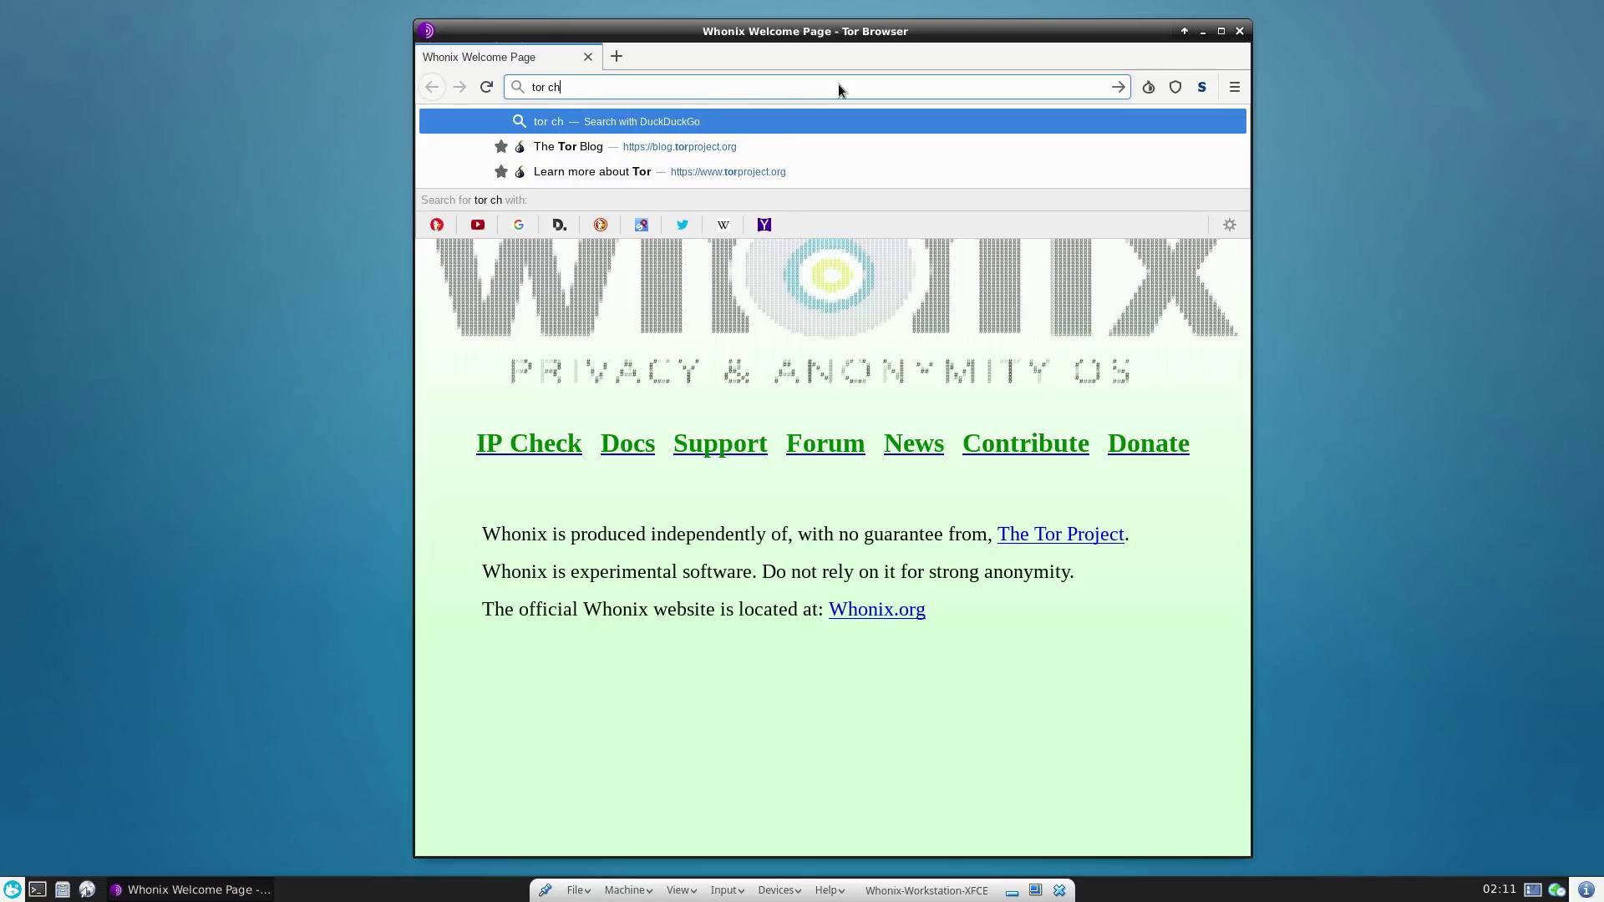
key("Return")
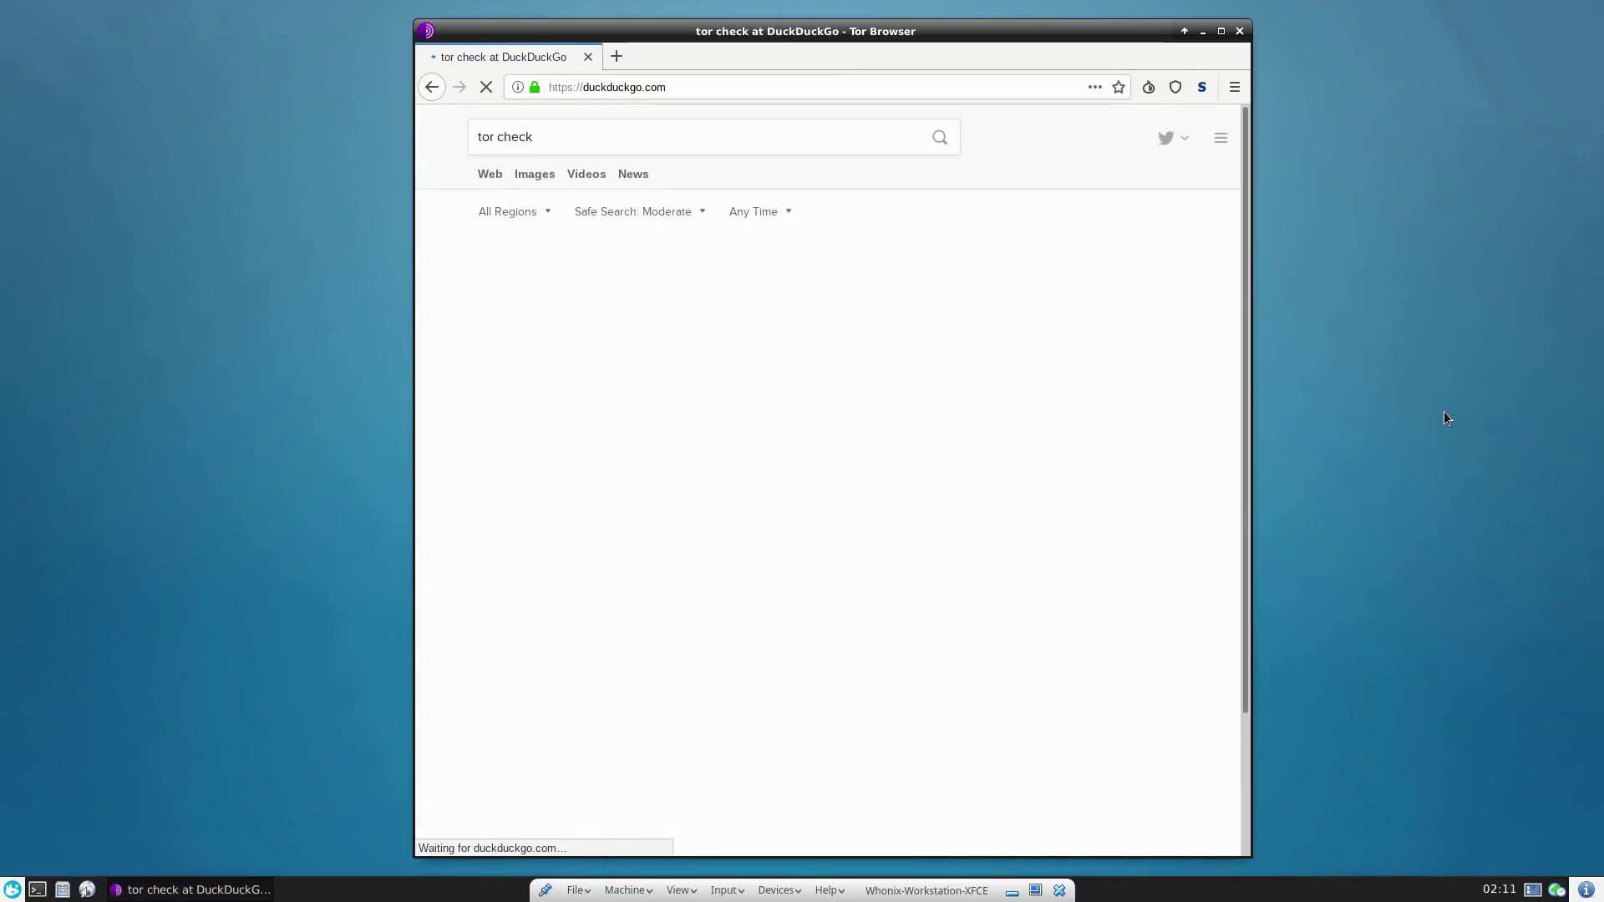
- Open the check.torproject.org result confirming the browser uses Tor
left_click(1157, 87)
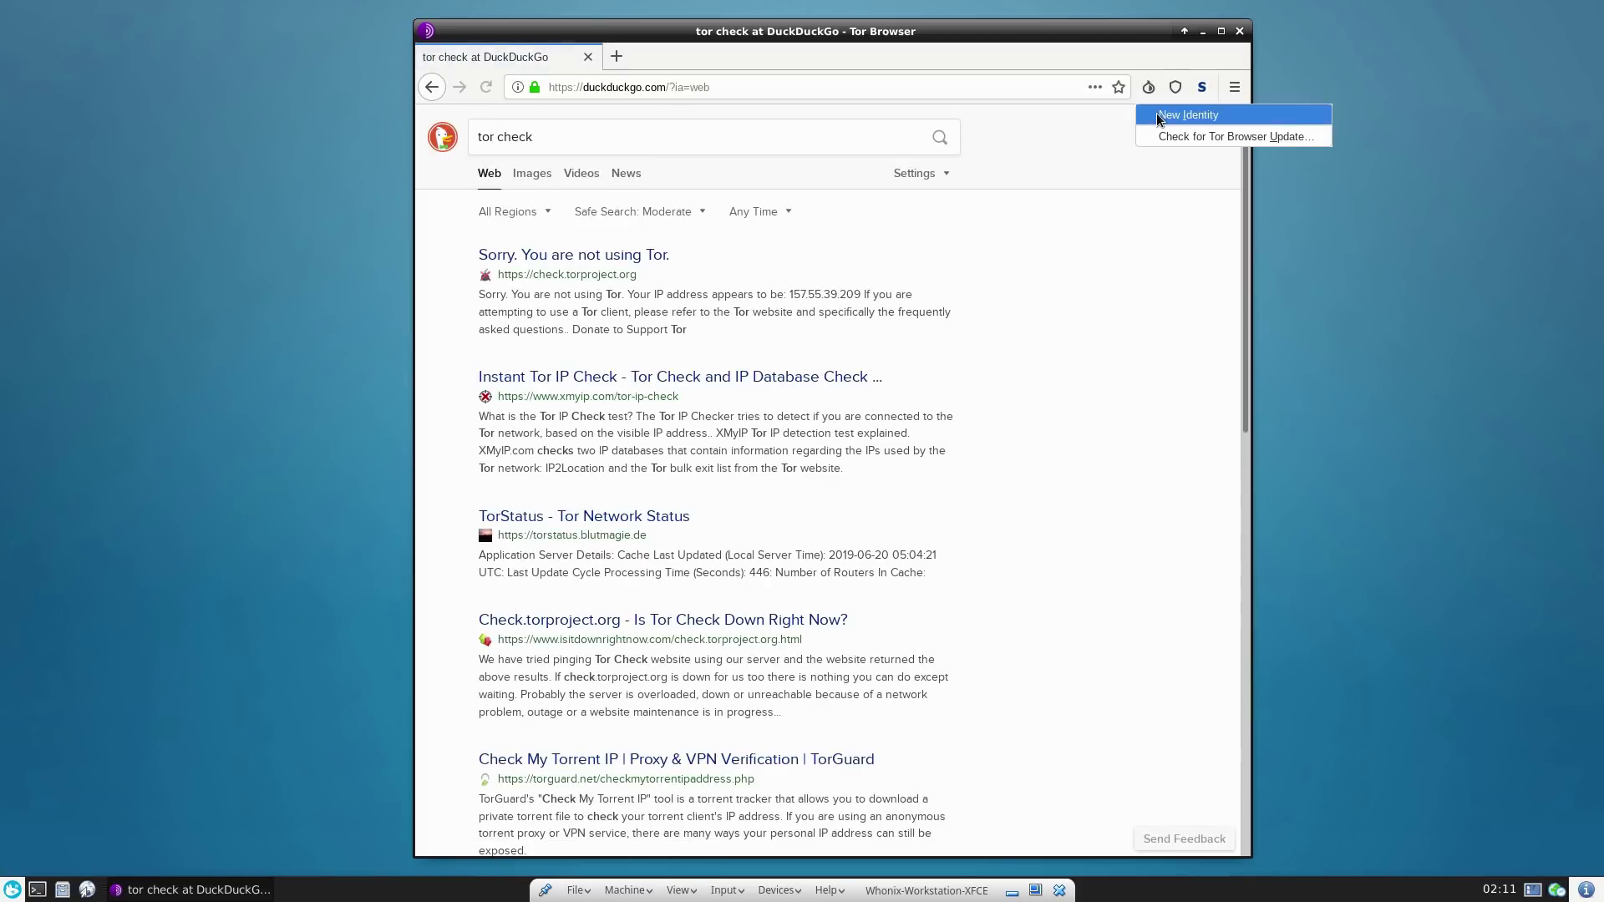
left_click(1129, 65)
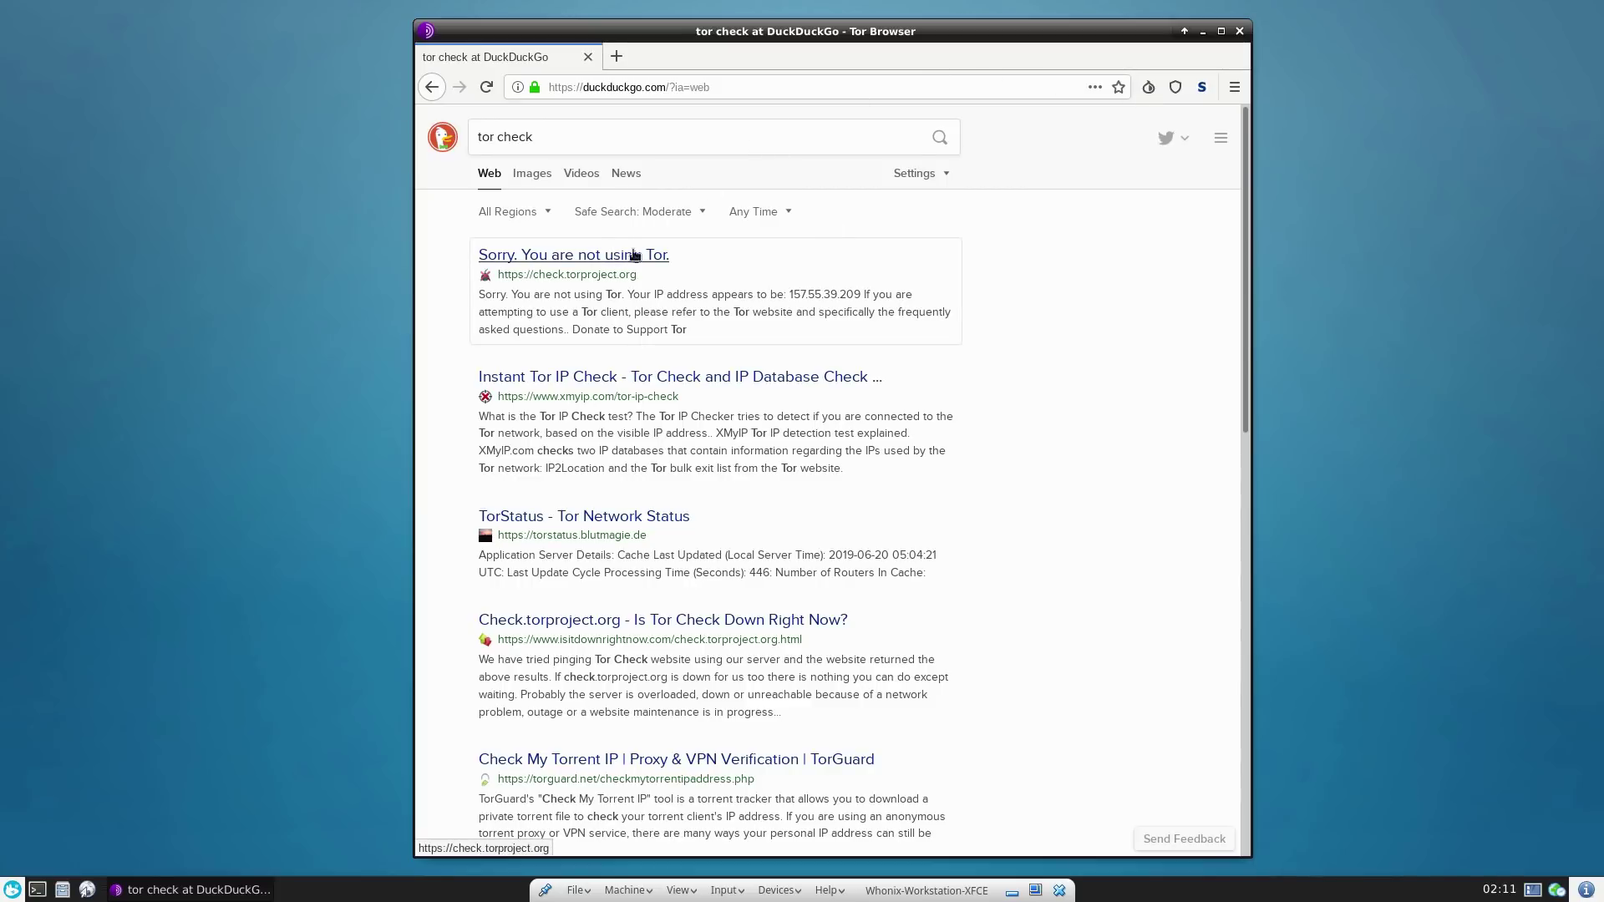
left_click(614, 258)
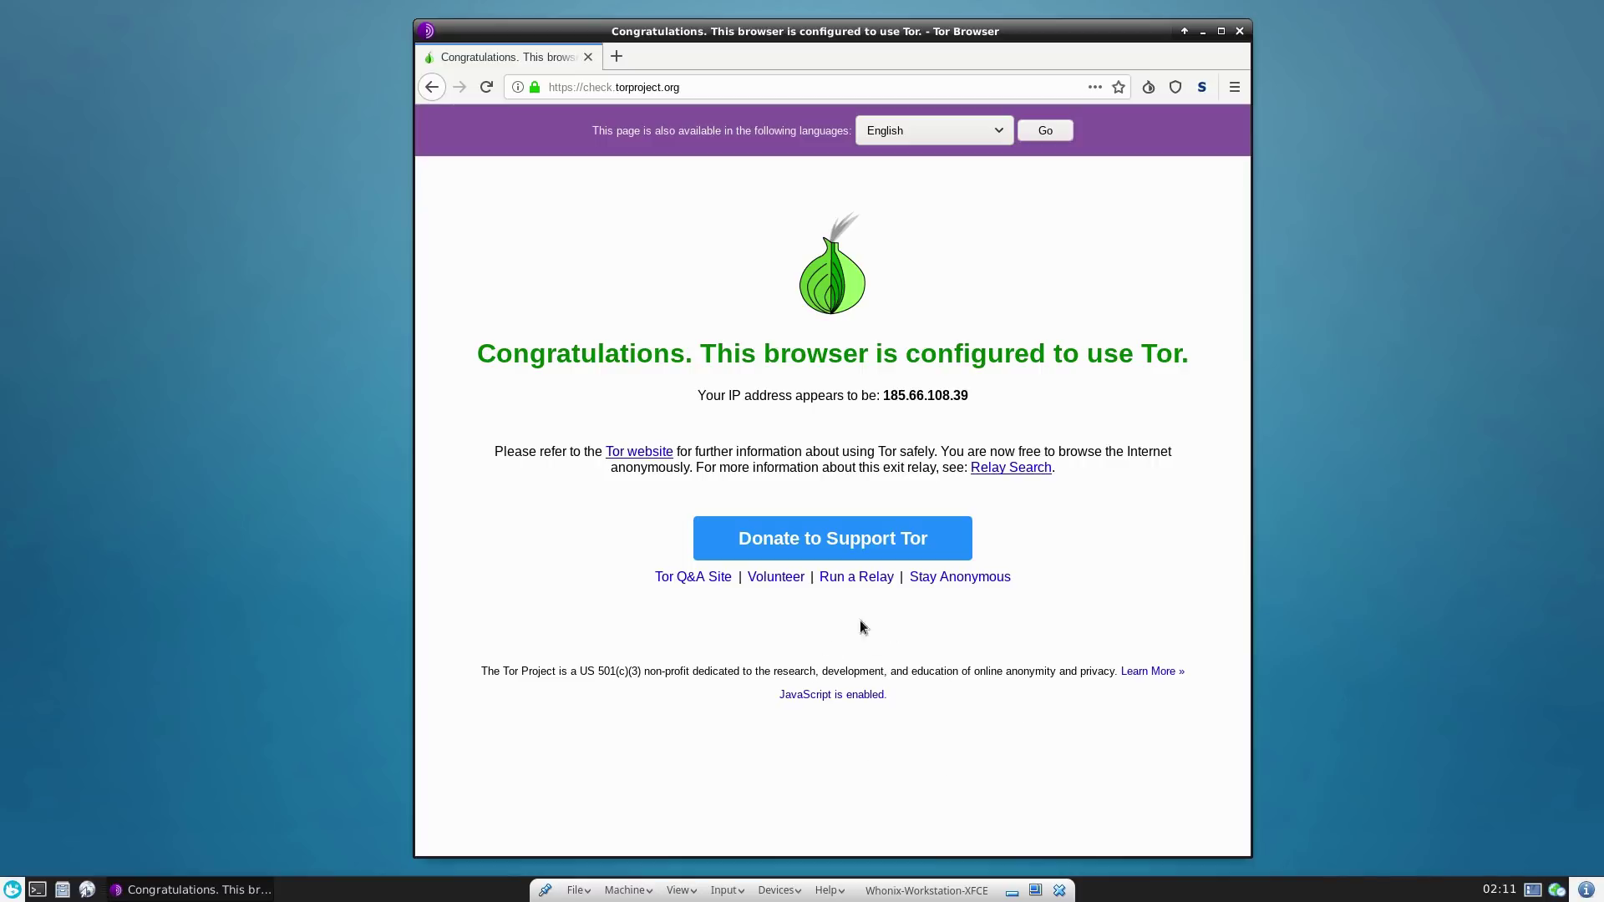
left_click(1202, 87)
- Go to google.com and review which sites NoScript lists for the page
left_click(1202, 87)
left_click(836, 85)
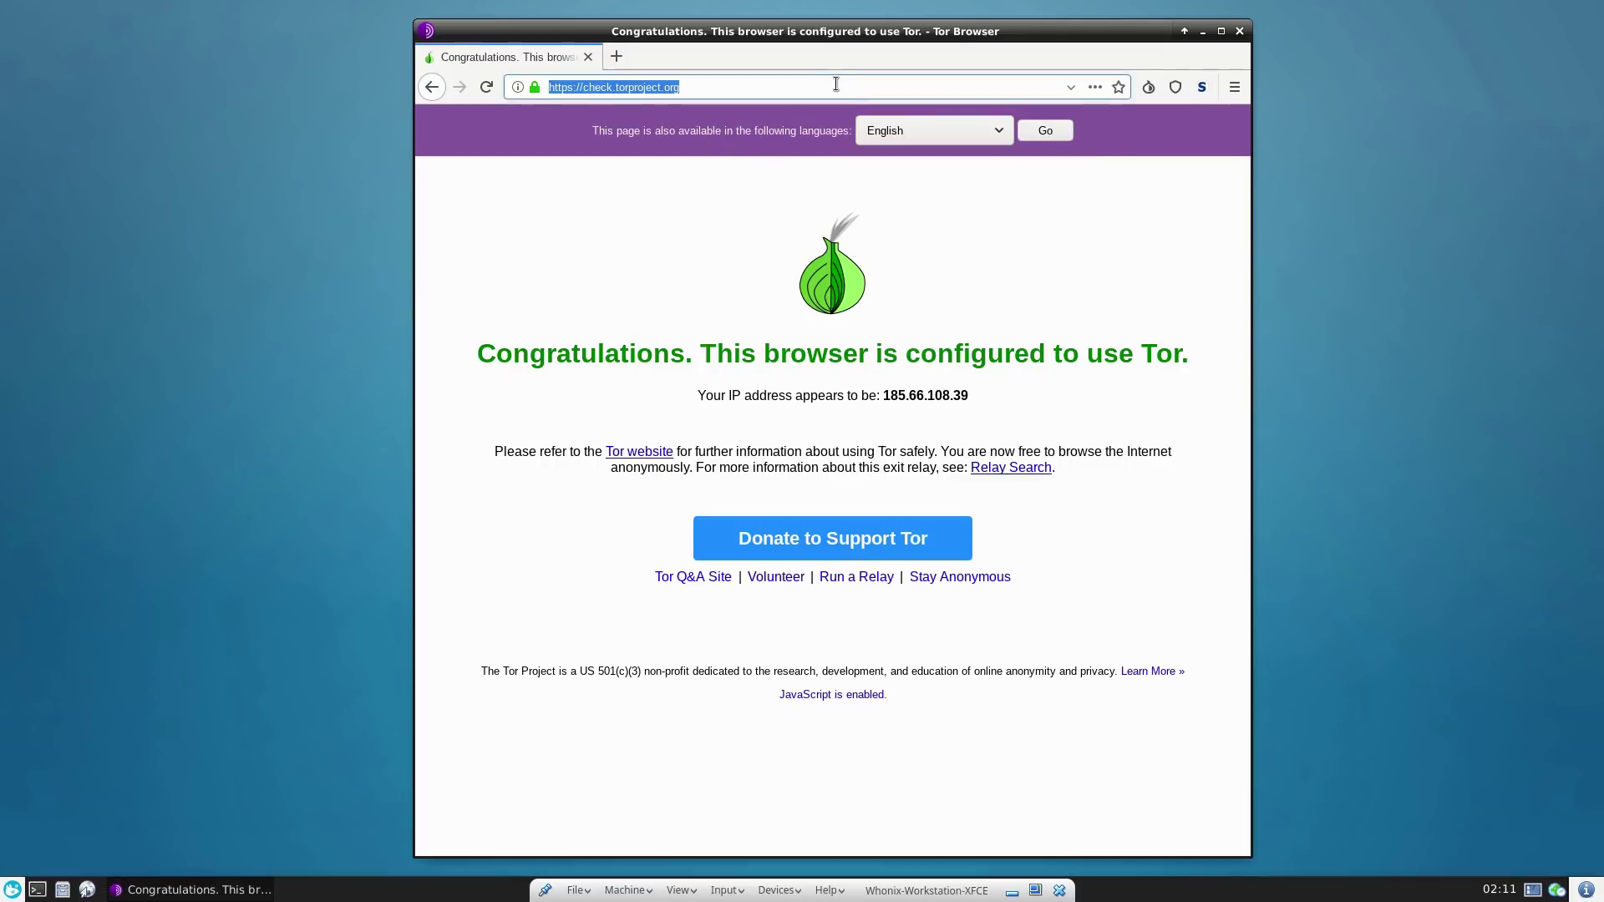
type("google.com")
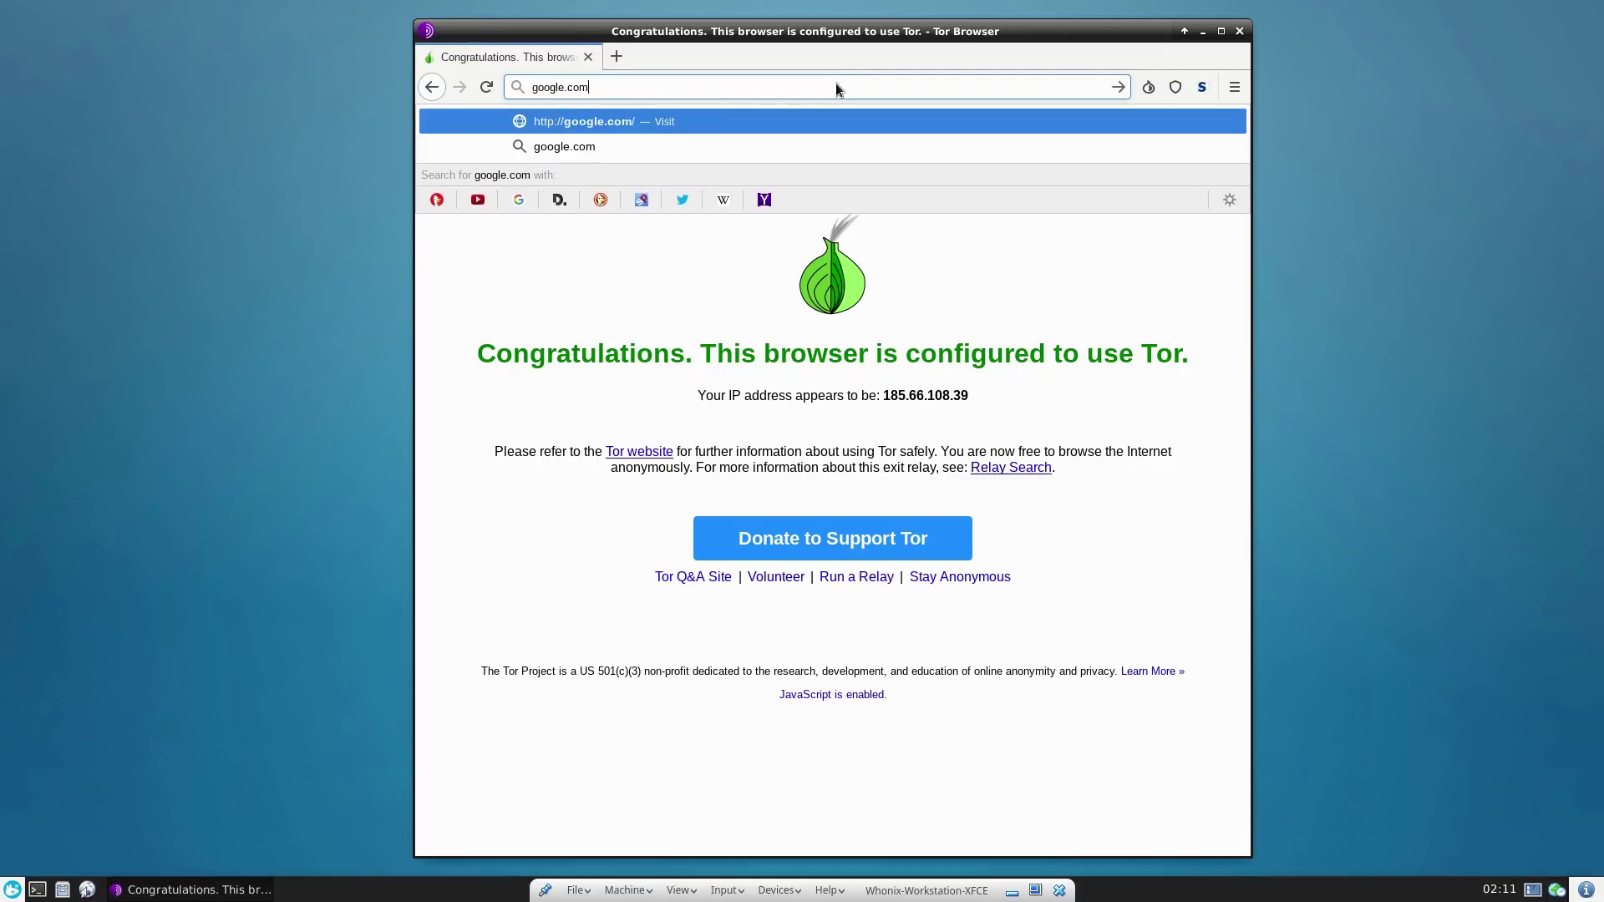
key("Return")
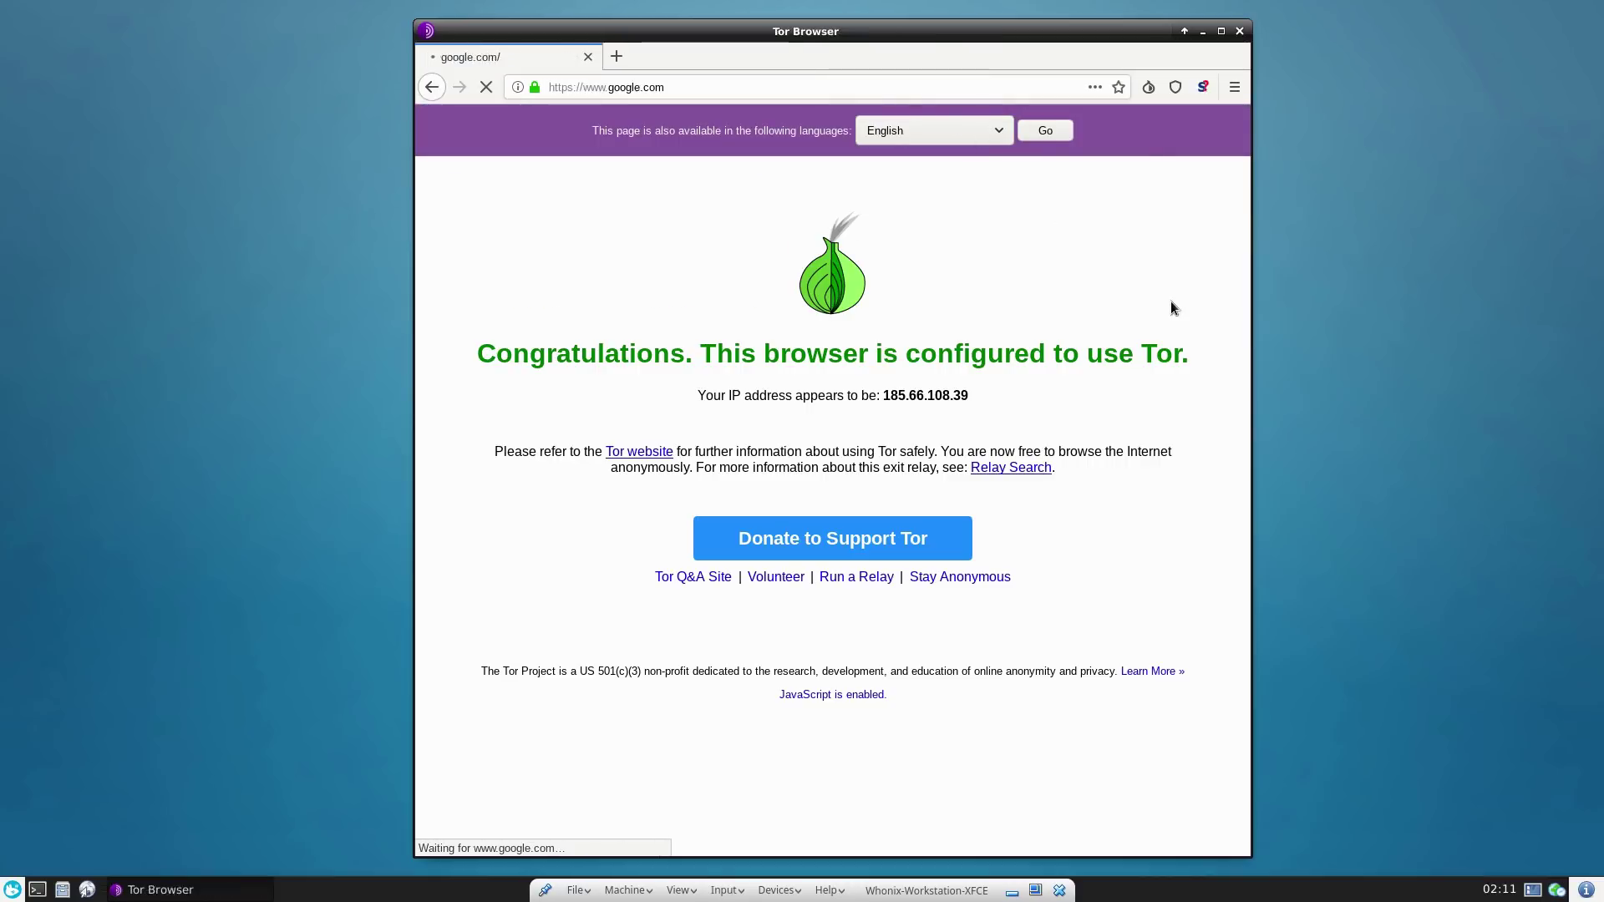
left_click(1204, 87)
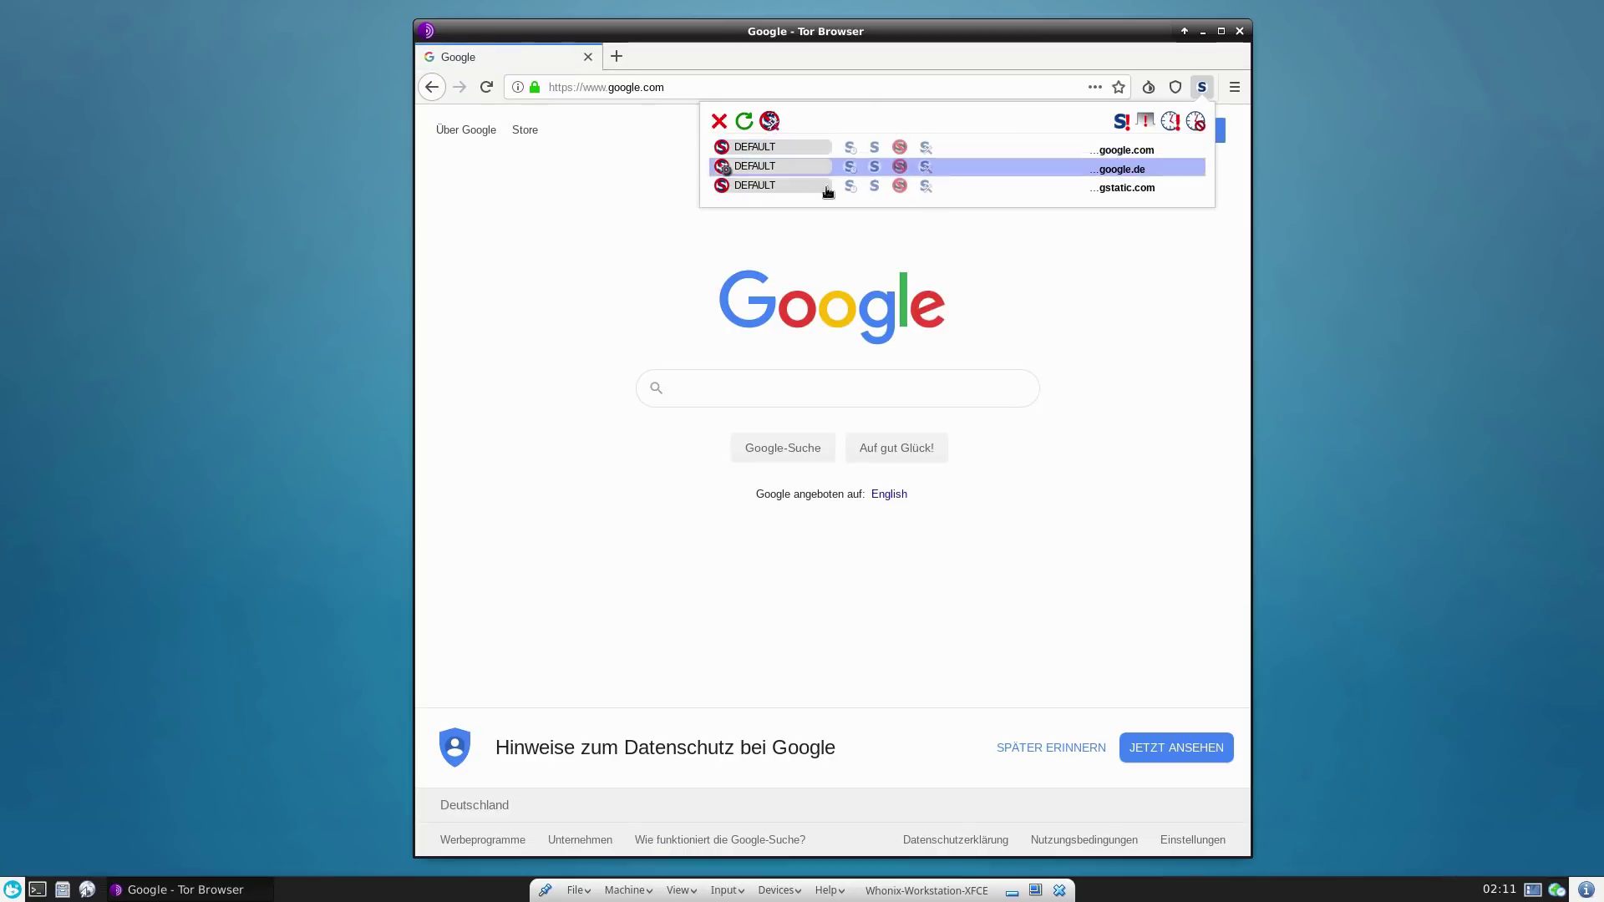
left_click(1146, 299)
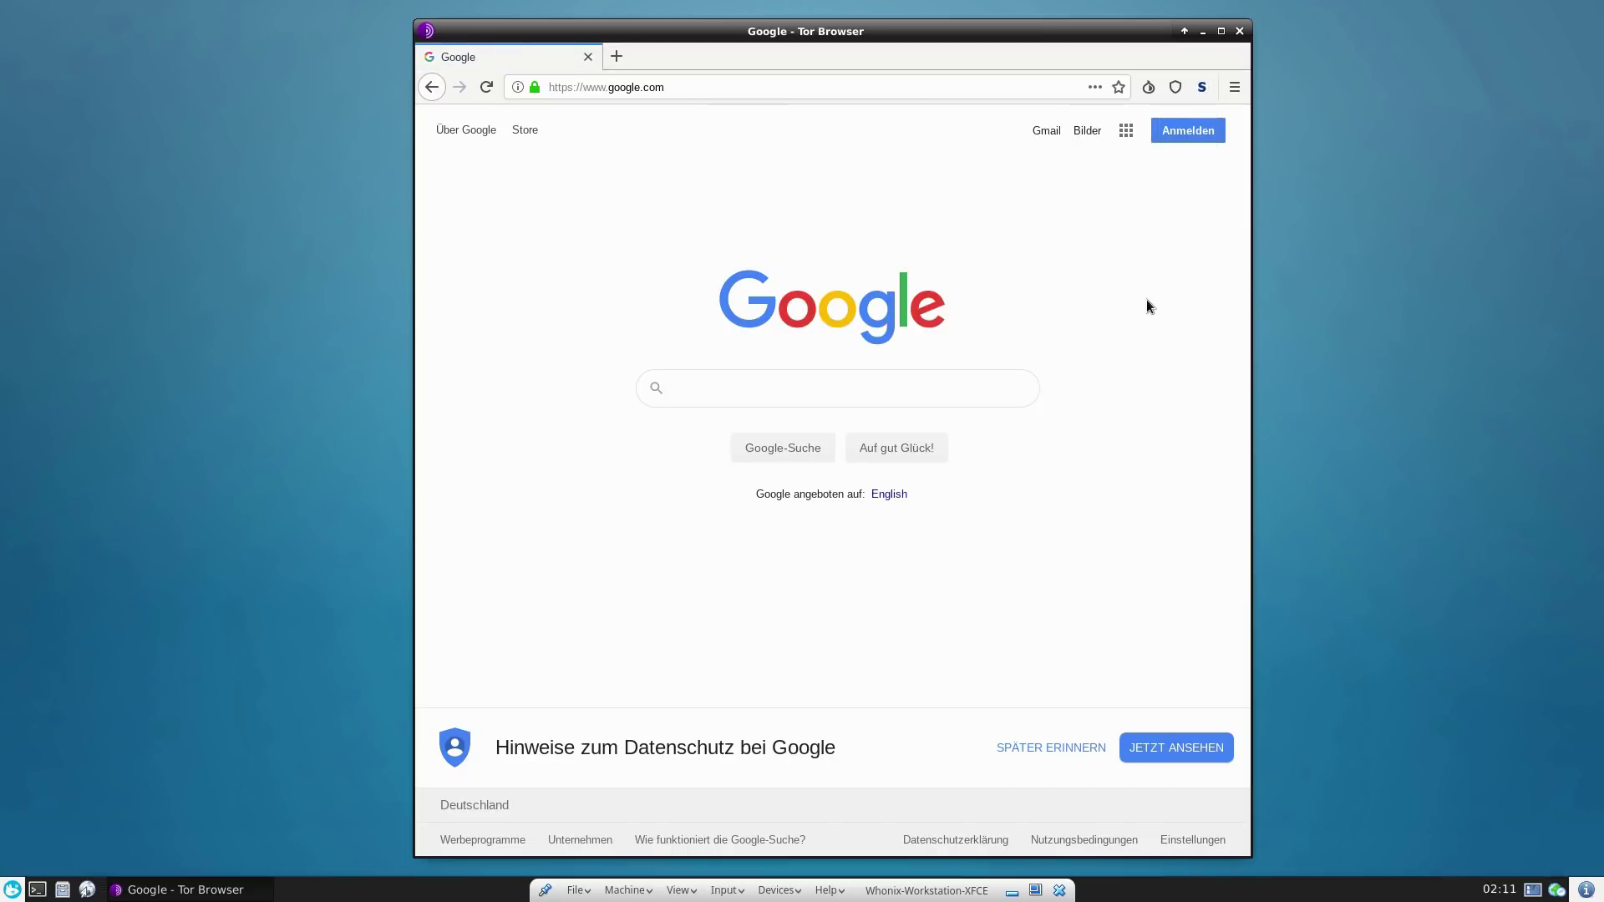
left_click(1200, 88)
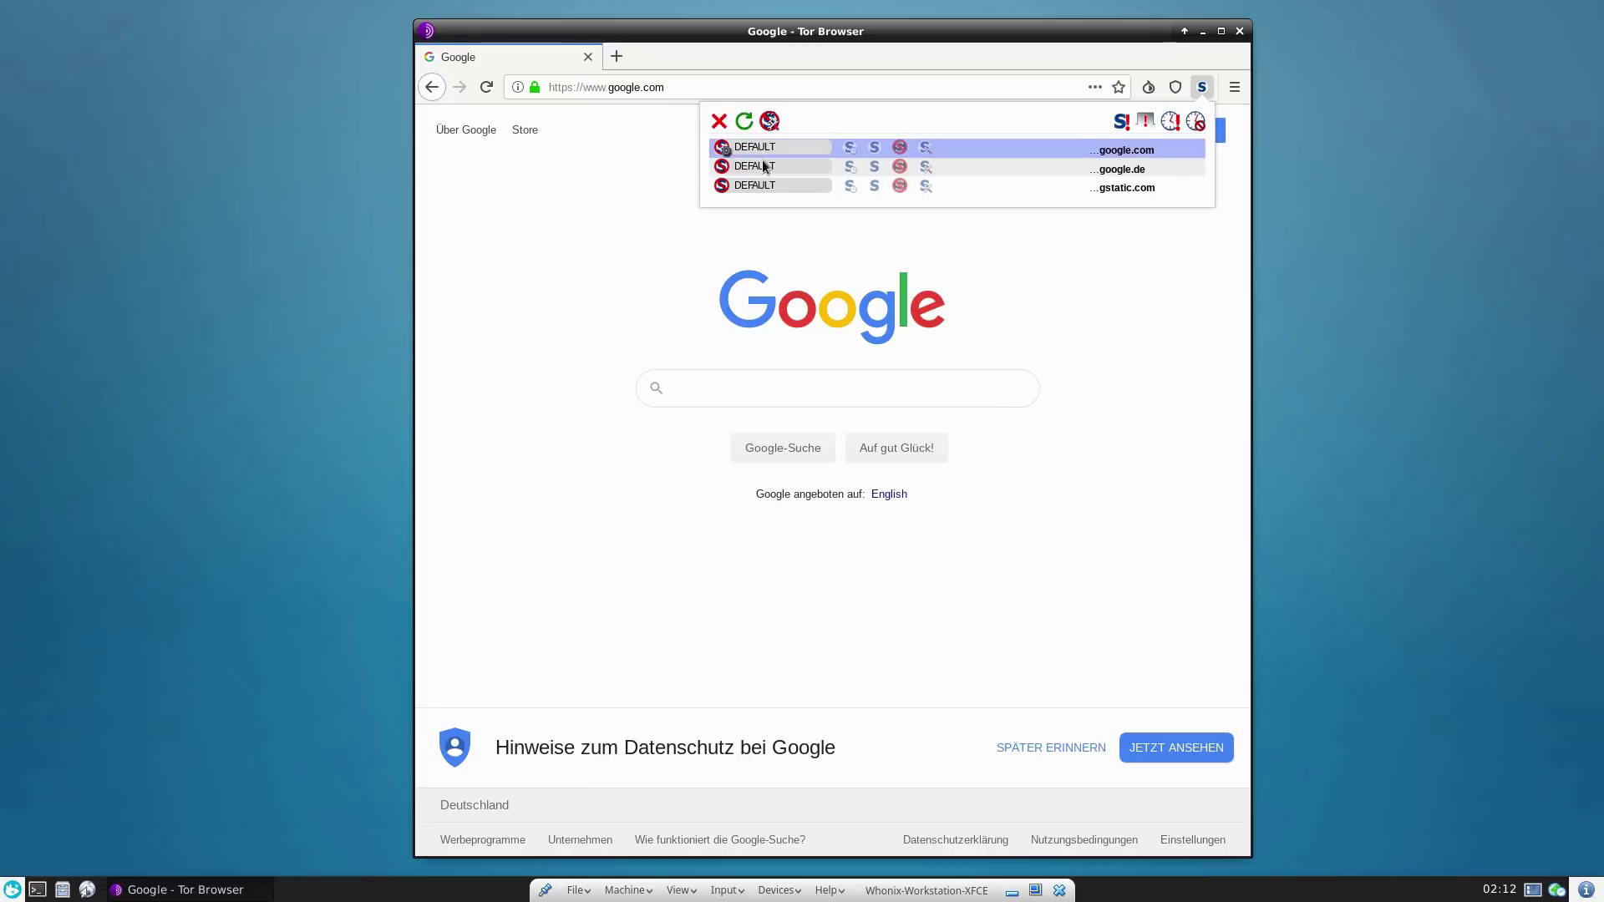
left_click(1092, 309)
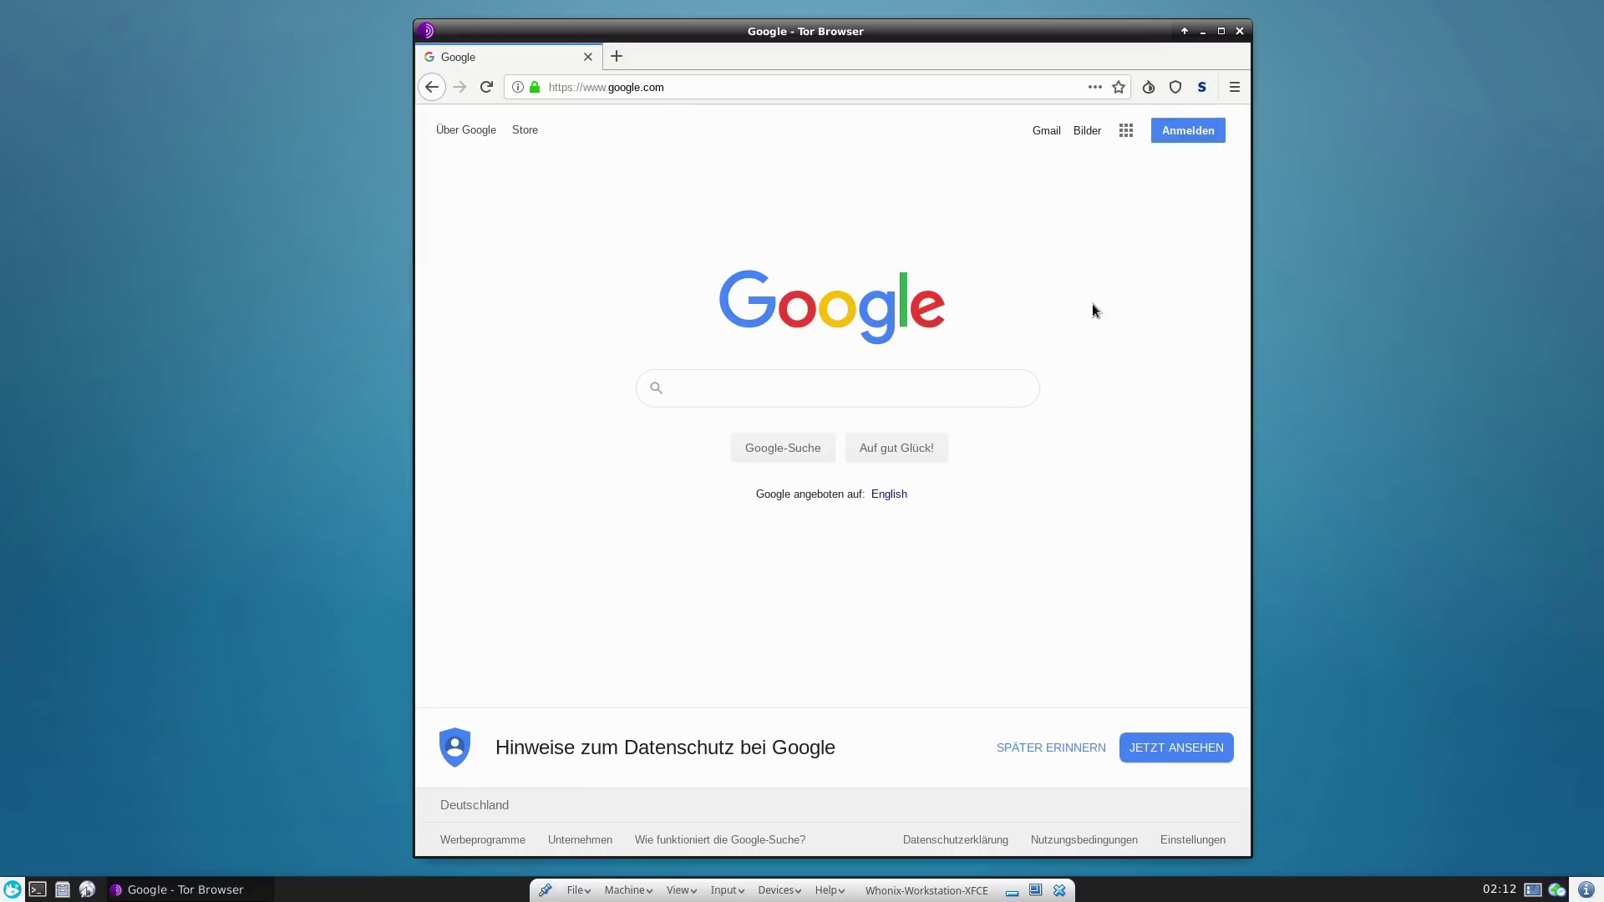
- Google 'something', check NoScript's list on the results, then go back
left_click(861, 379)
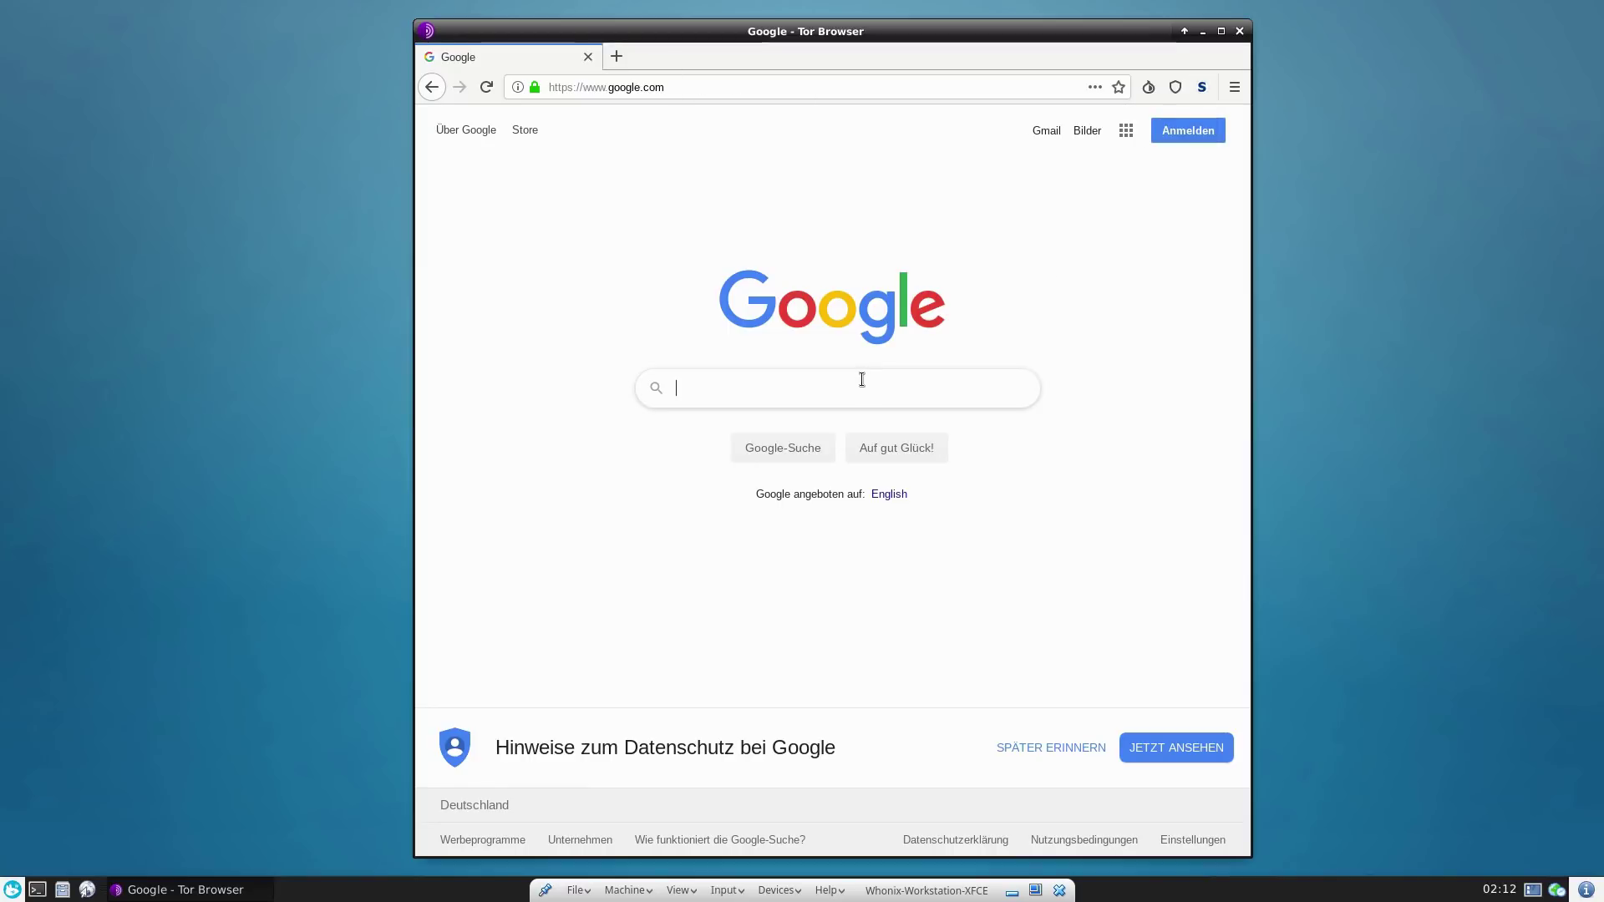
type("something")
key("Return")
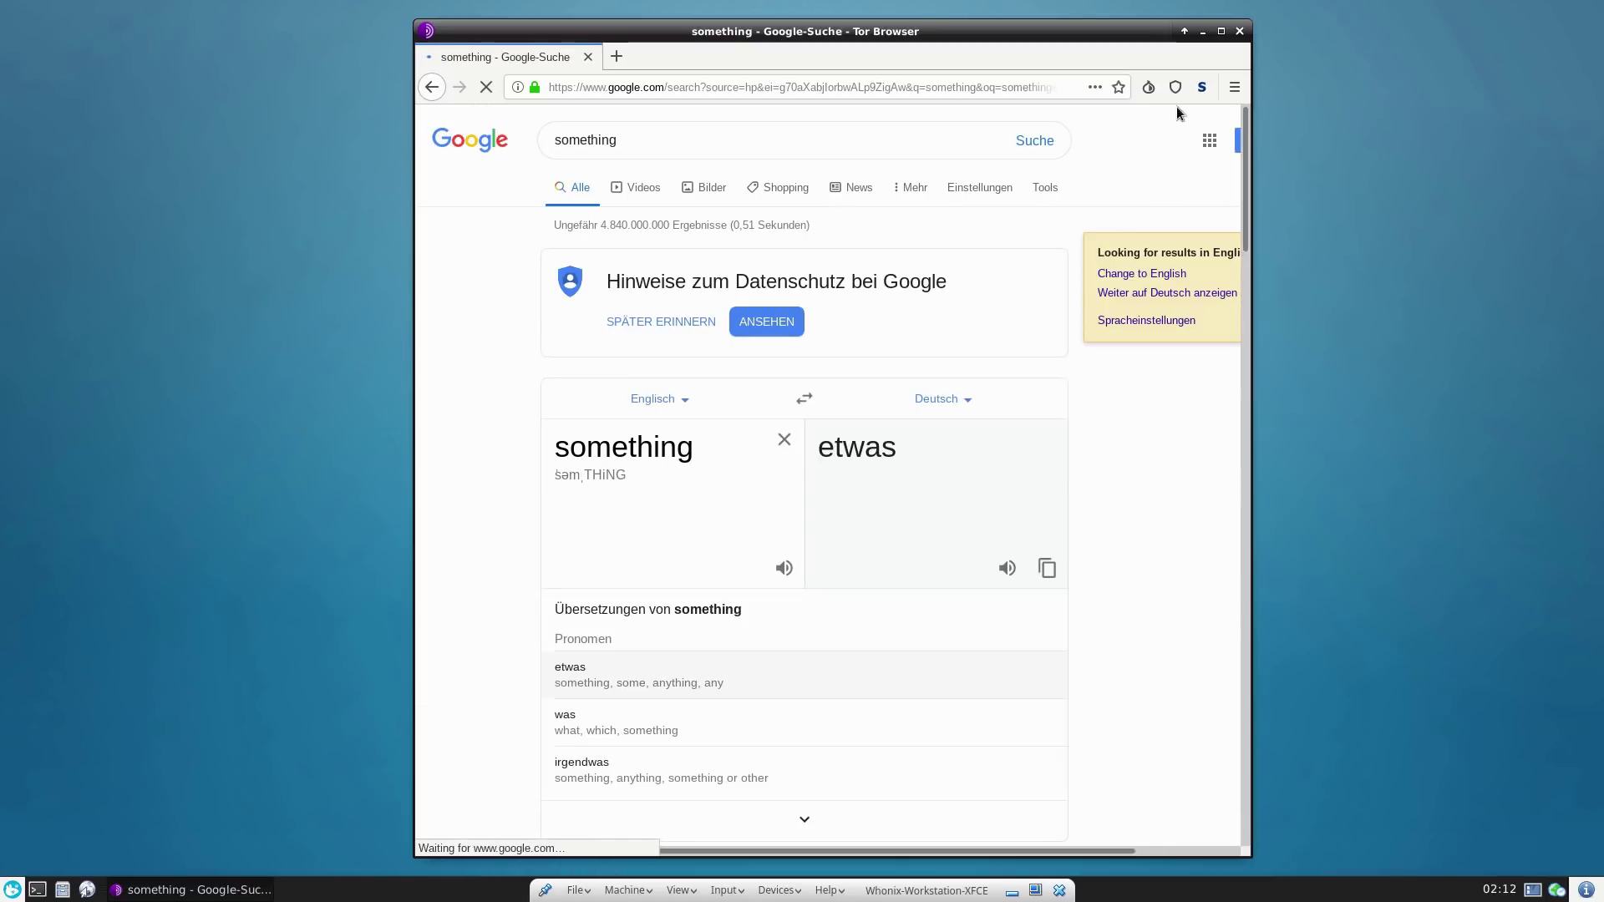
left_click(1211, 87)
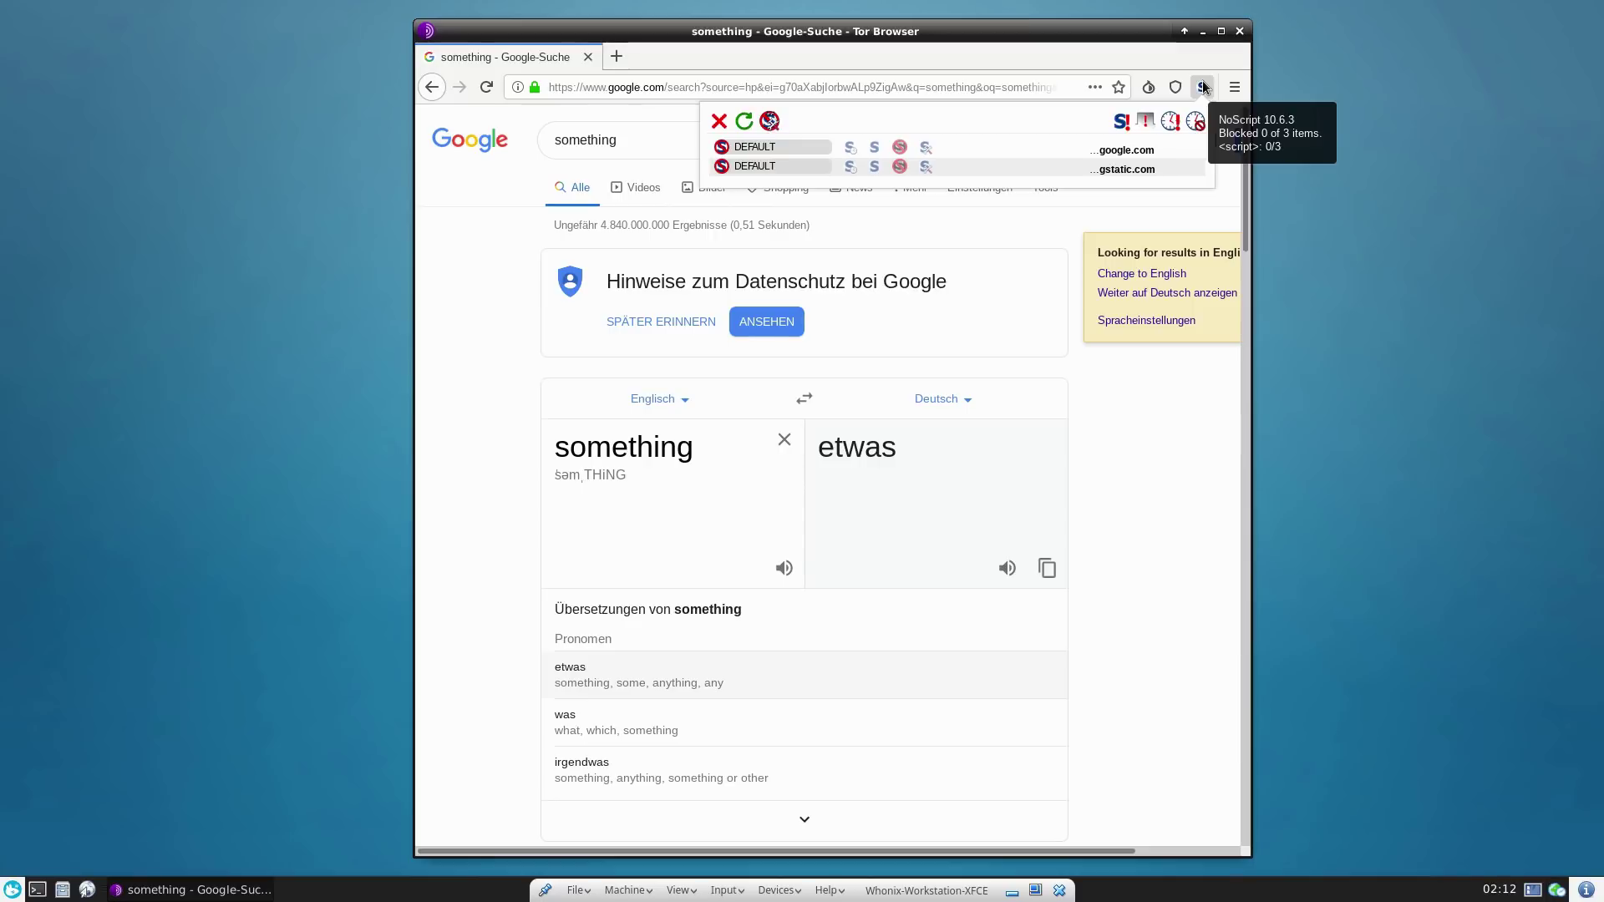
left_click(1155, 508)
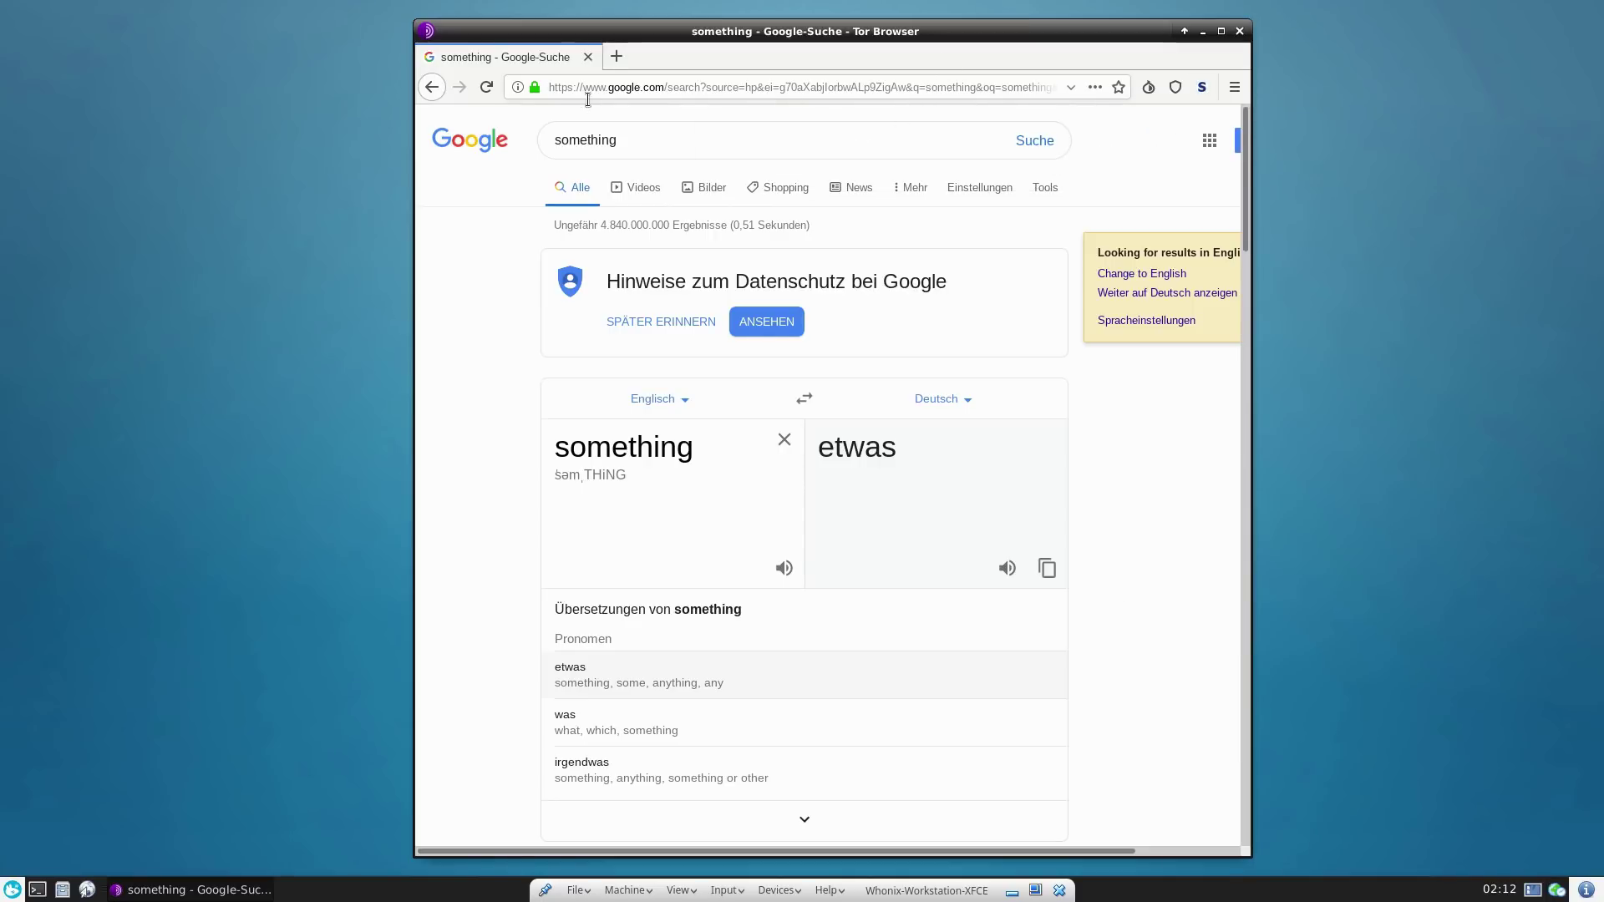
left_click(432, 86)
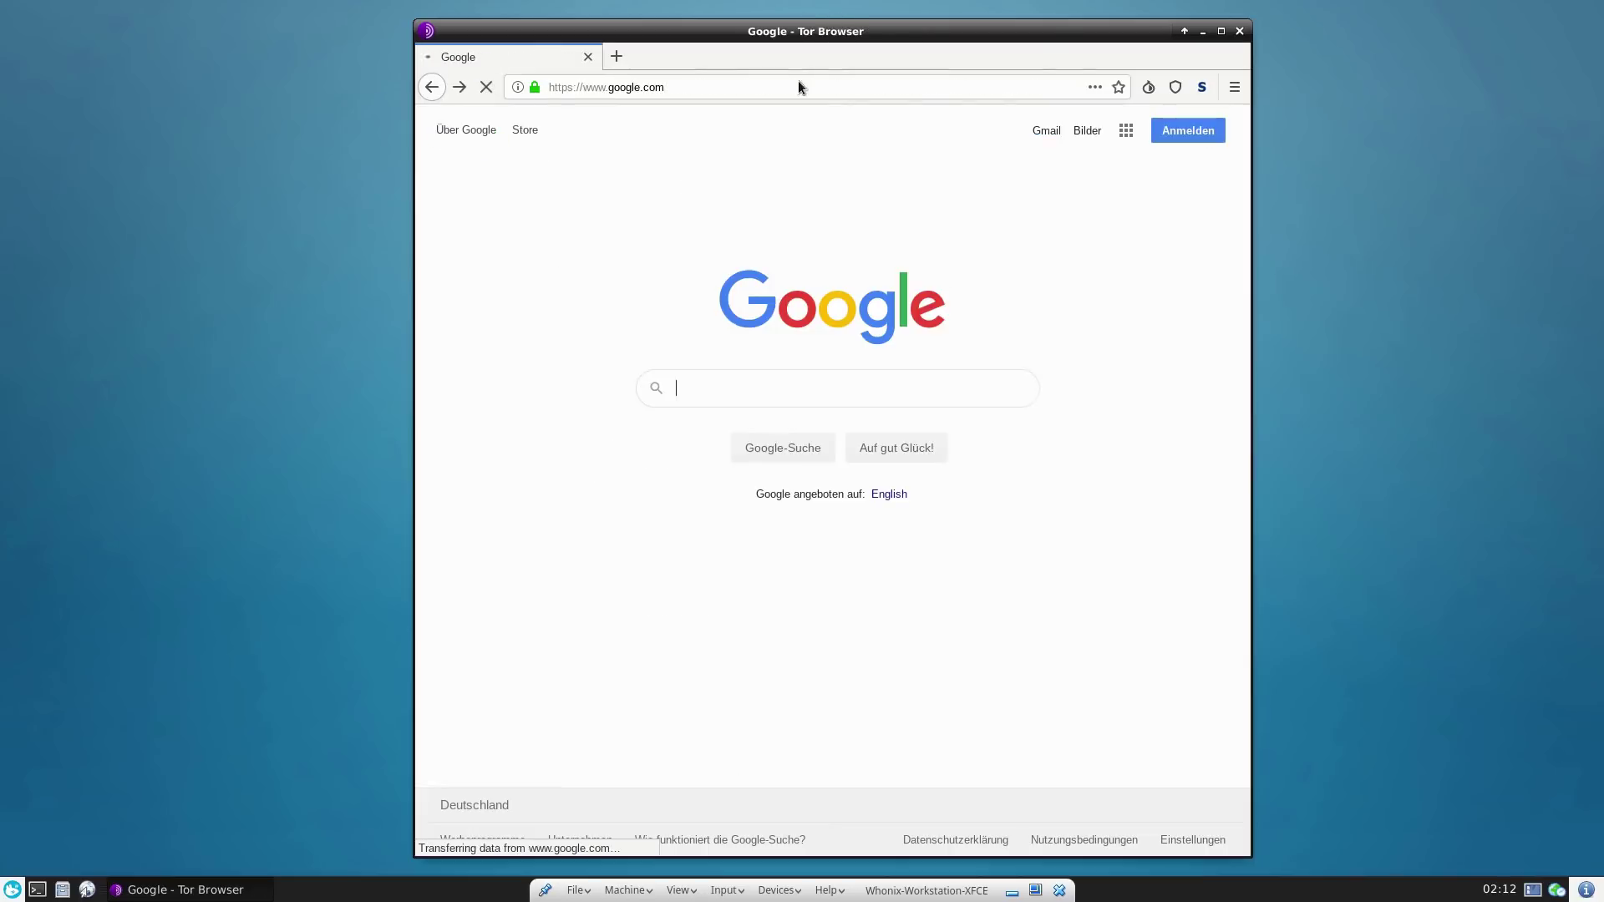
- Open NoScript Options and view its Per-site Permissions and General tabs
left_click(794, 89)
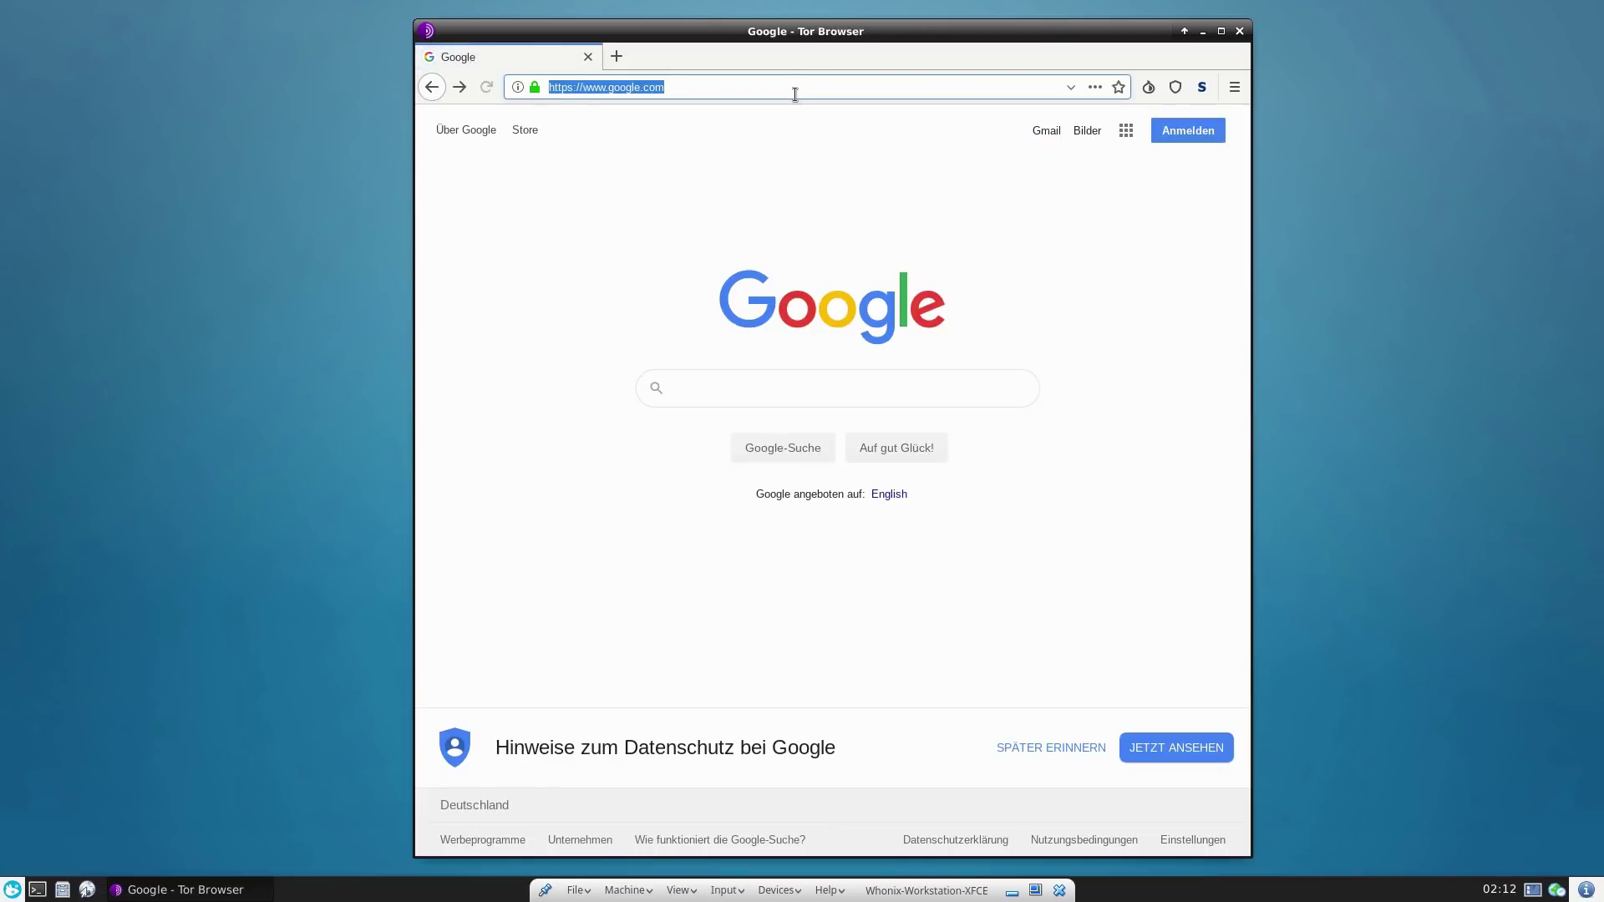
left_click(1201, 87)
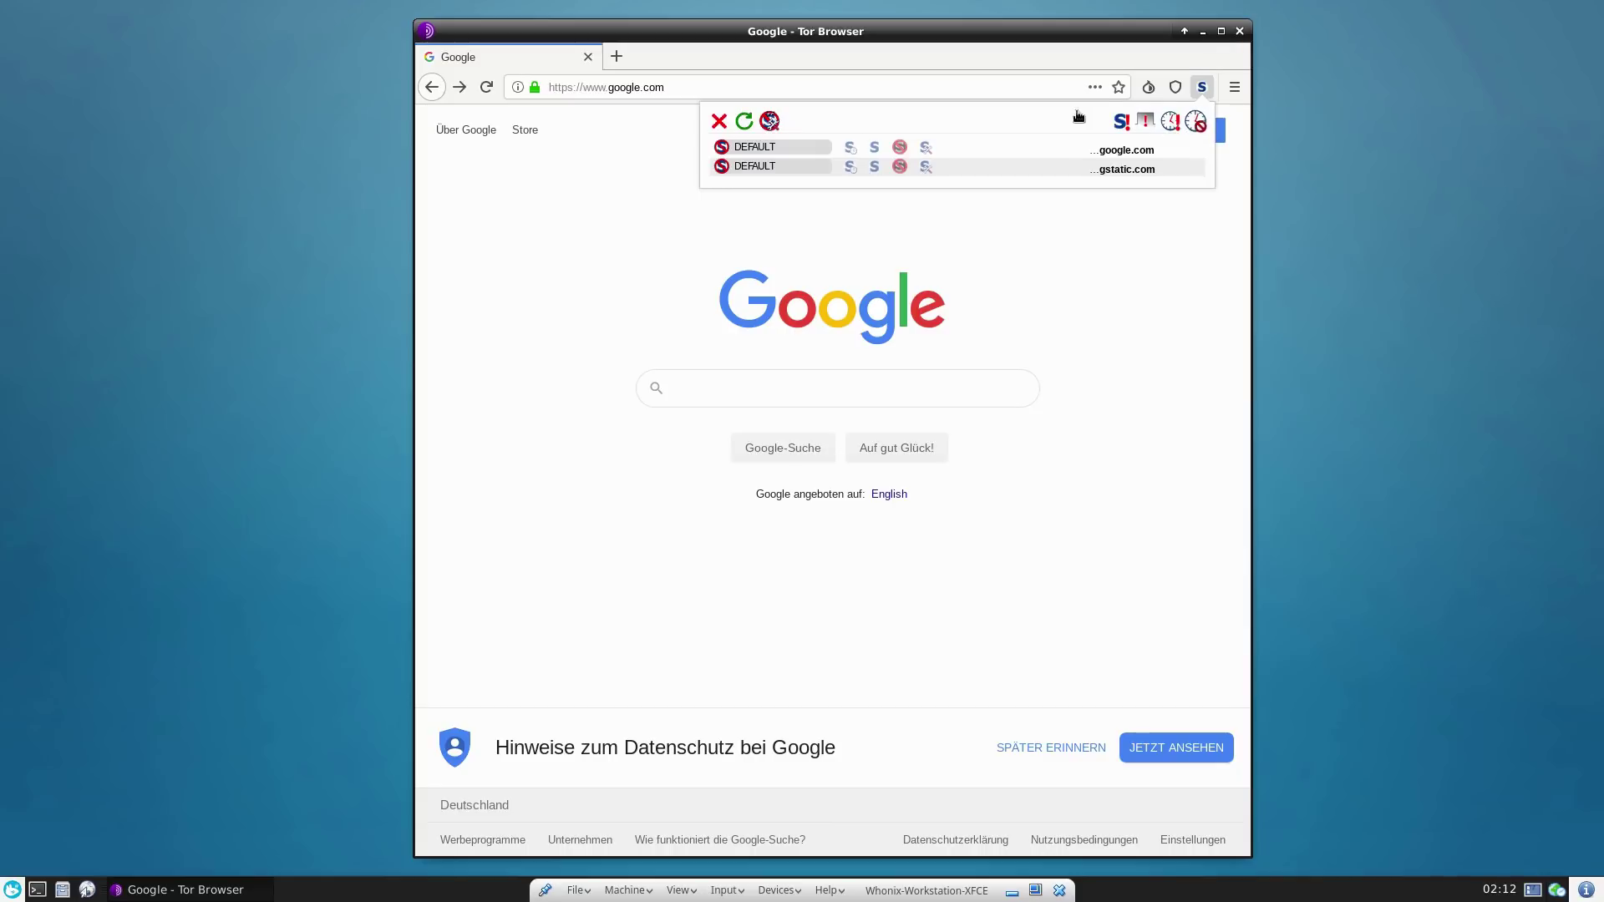
left_click(772, 121)
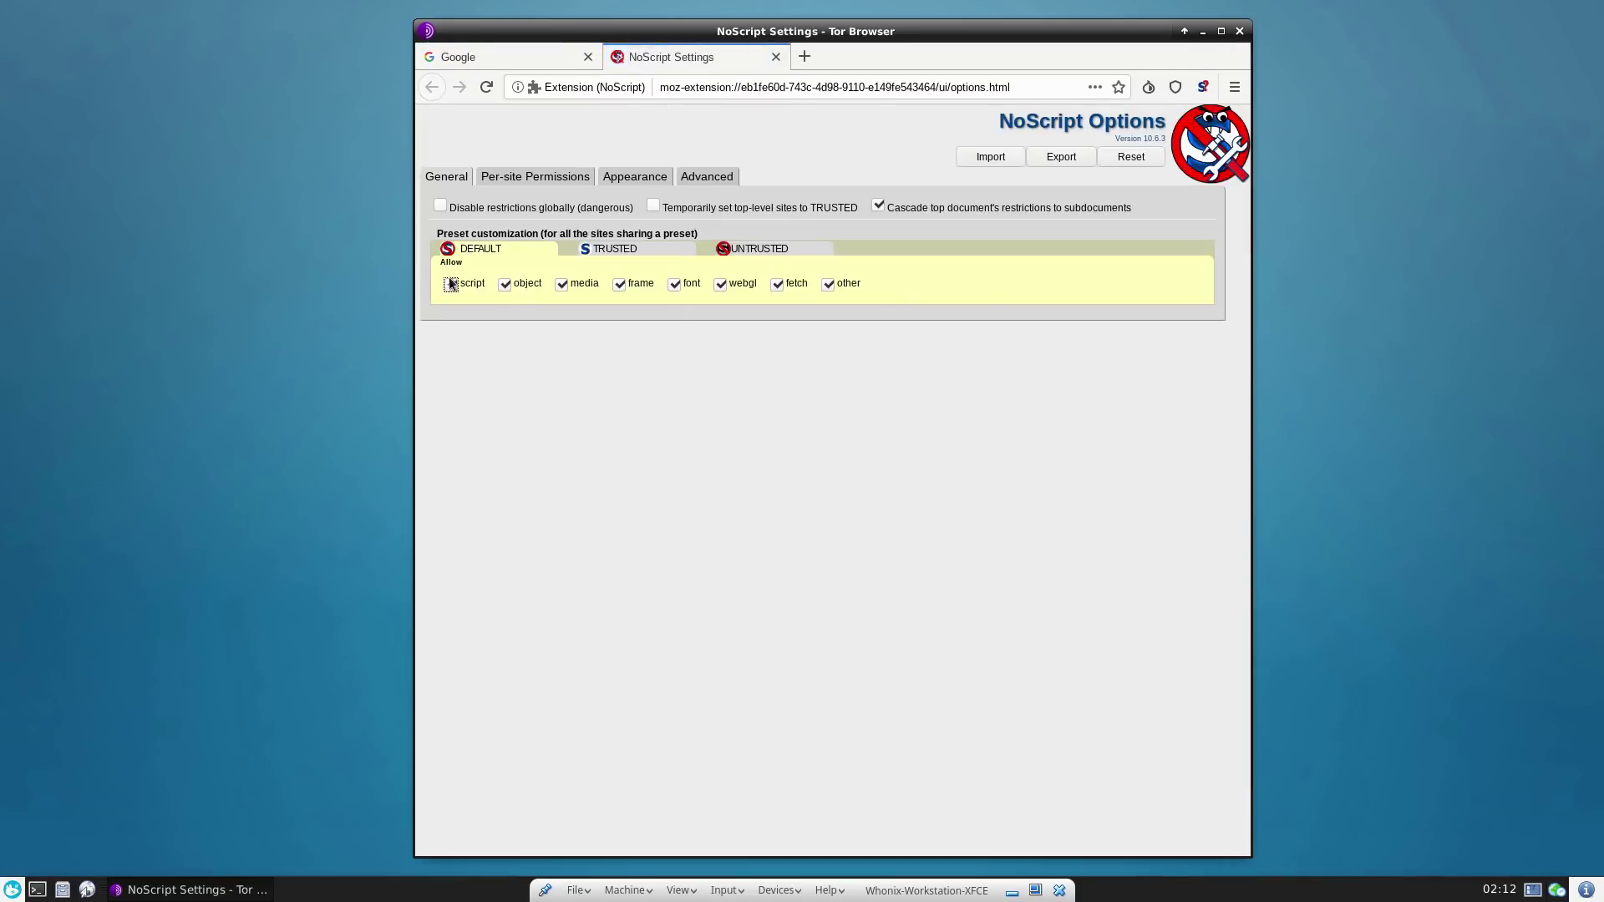
left_click(568, 178)
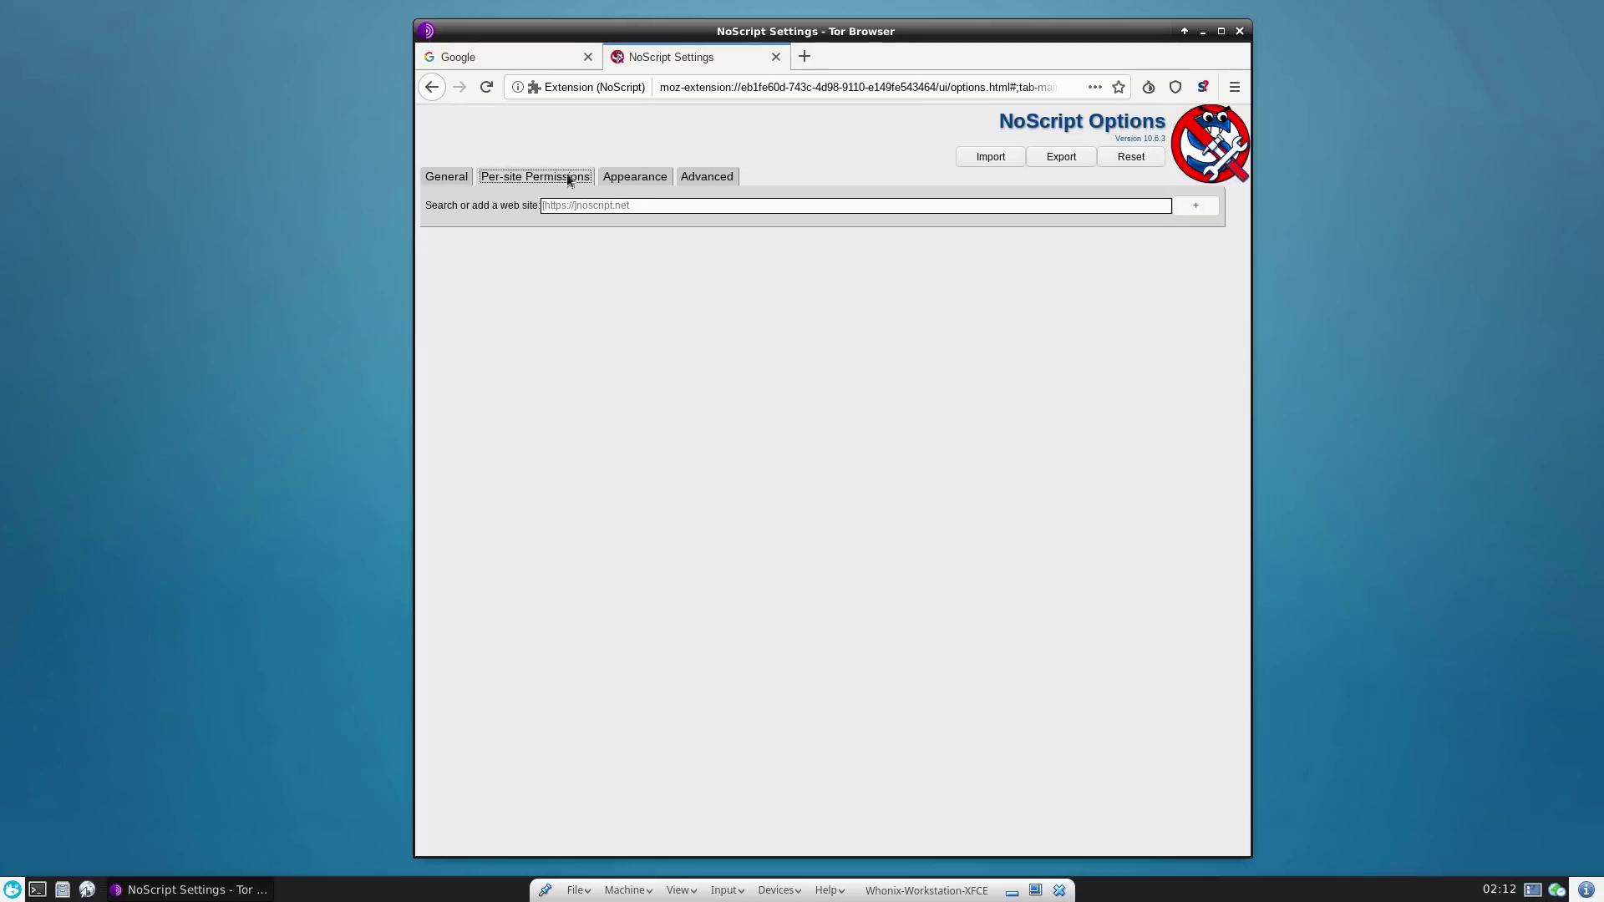
left_click(435, 179)
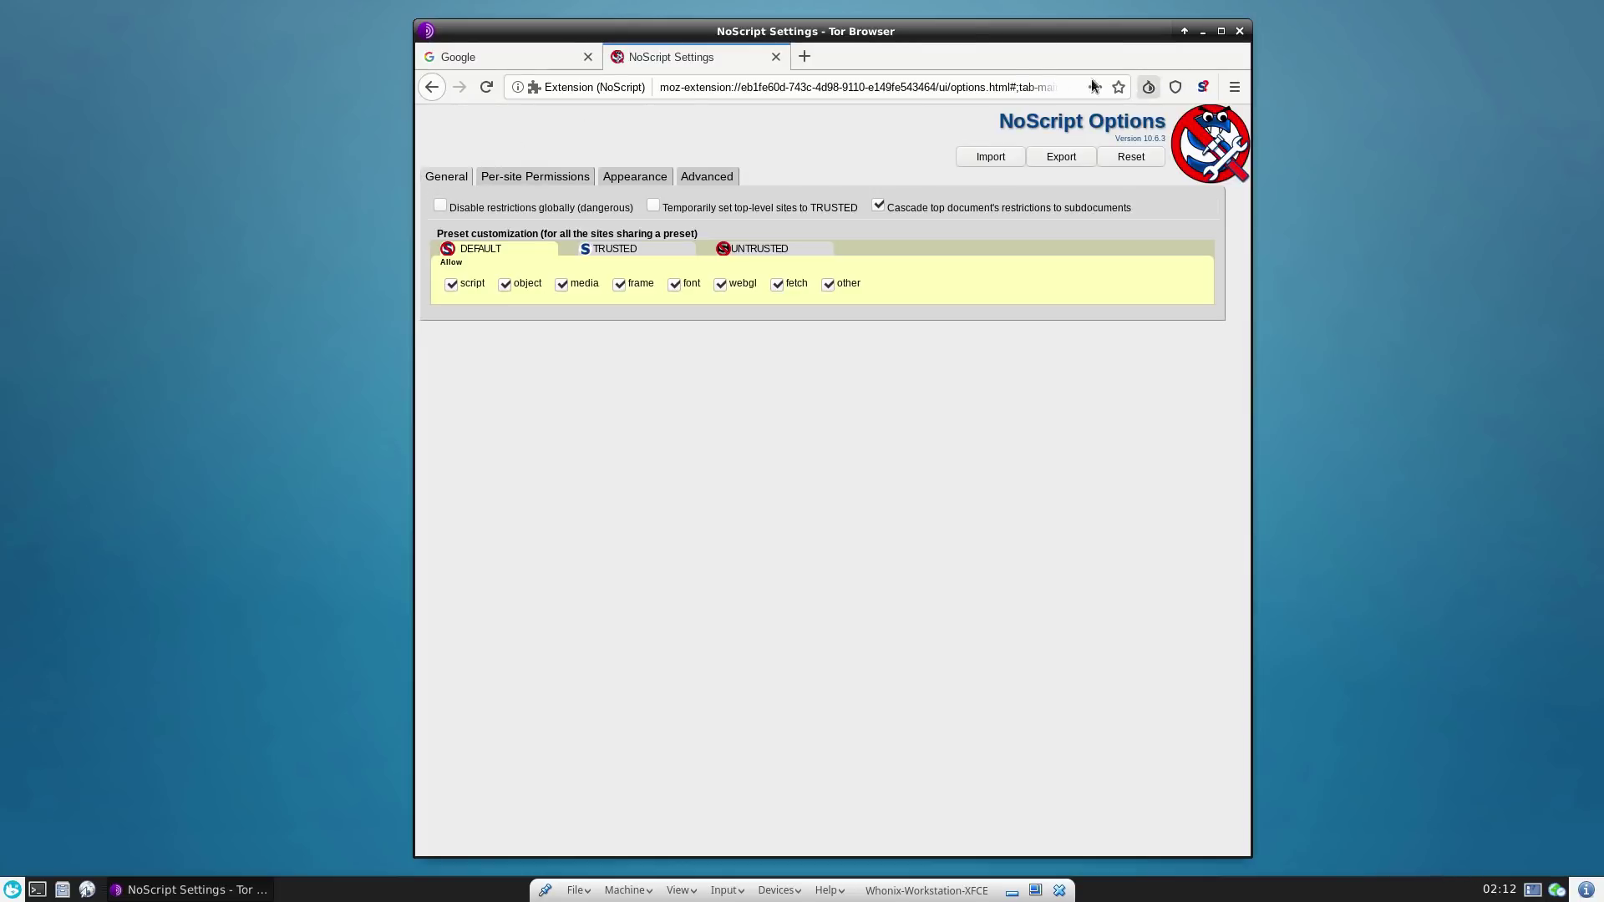
left_click(1014, 85)
- Disable JavaScript by setting javascript.enabled to false in about:config, then close that tab
type("about:con")
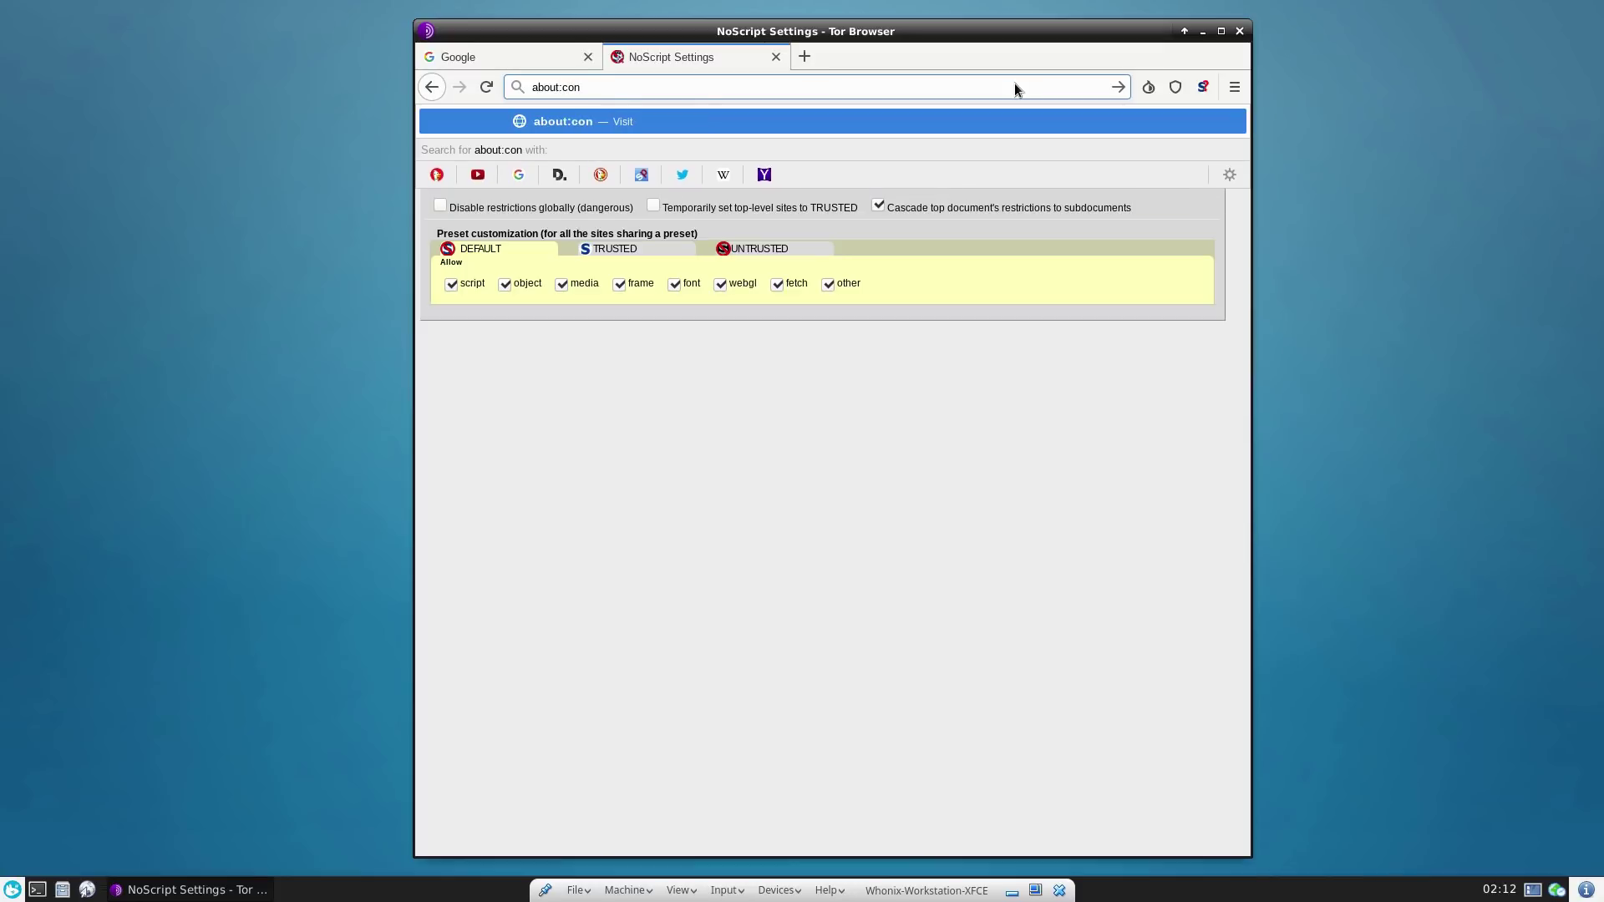
type("fig")
key("BackSpace")
type("fig")
key("Return")
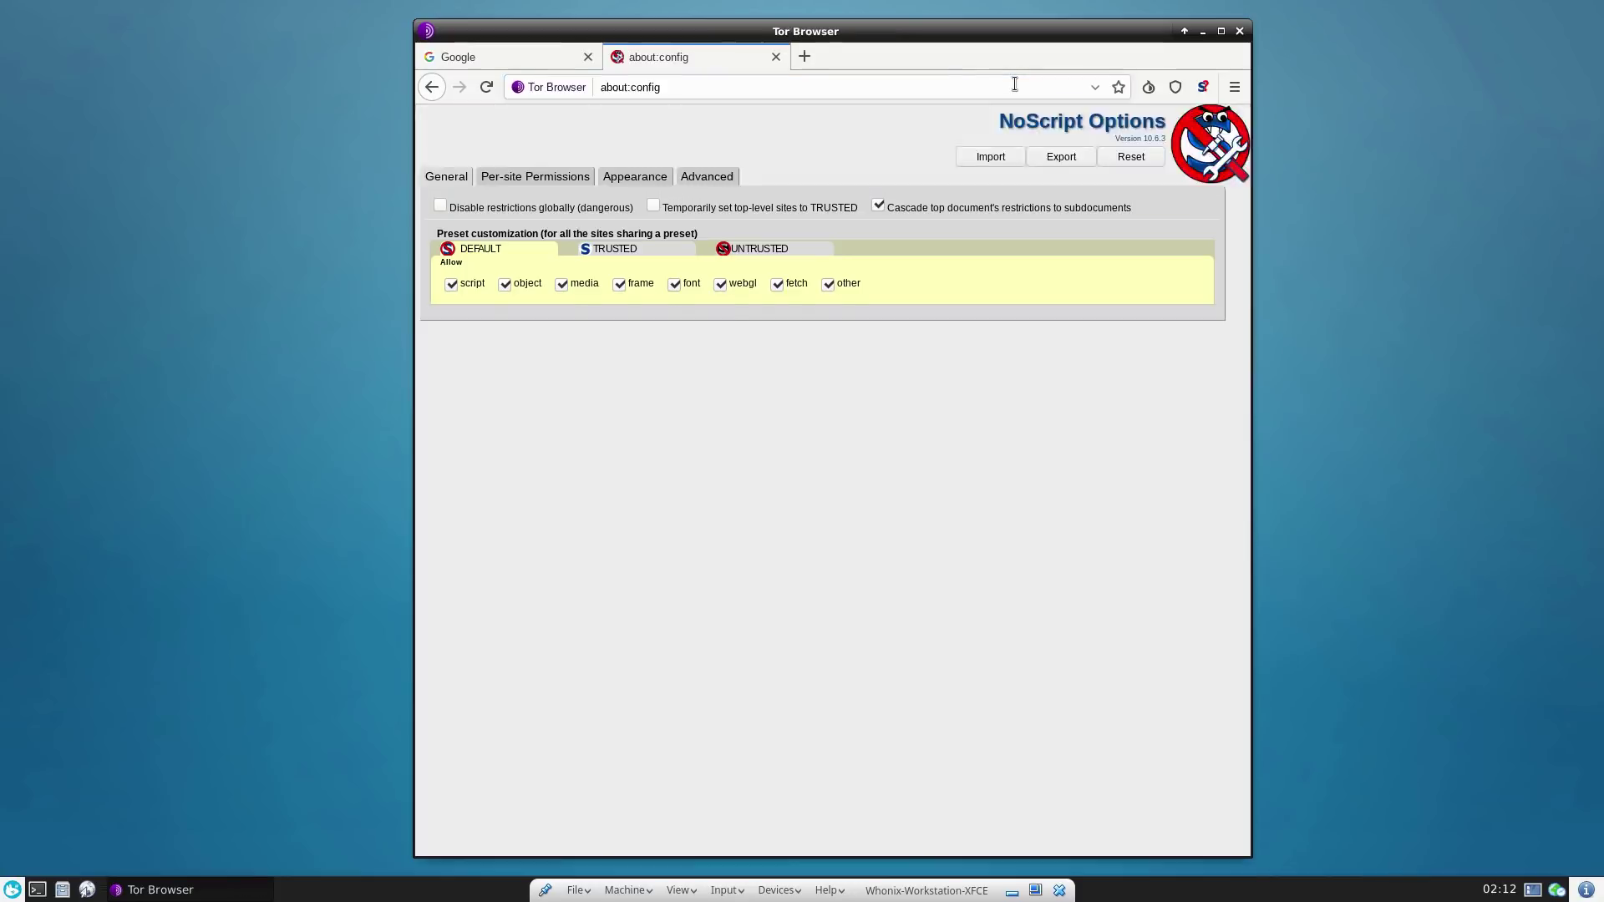
left_click(651, 422)
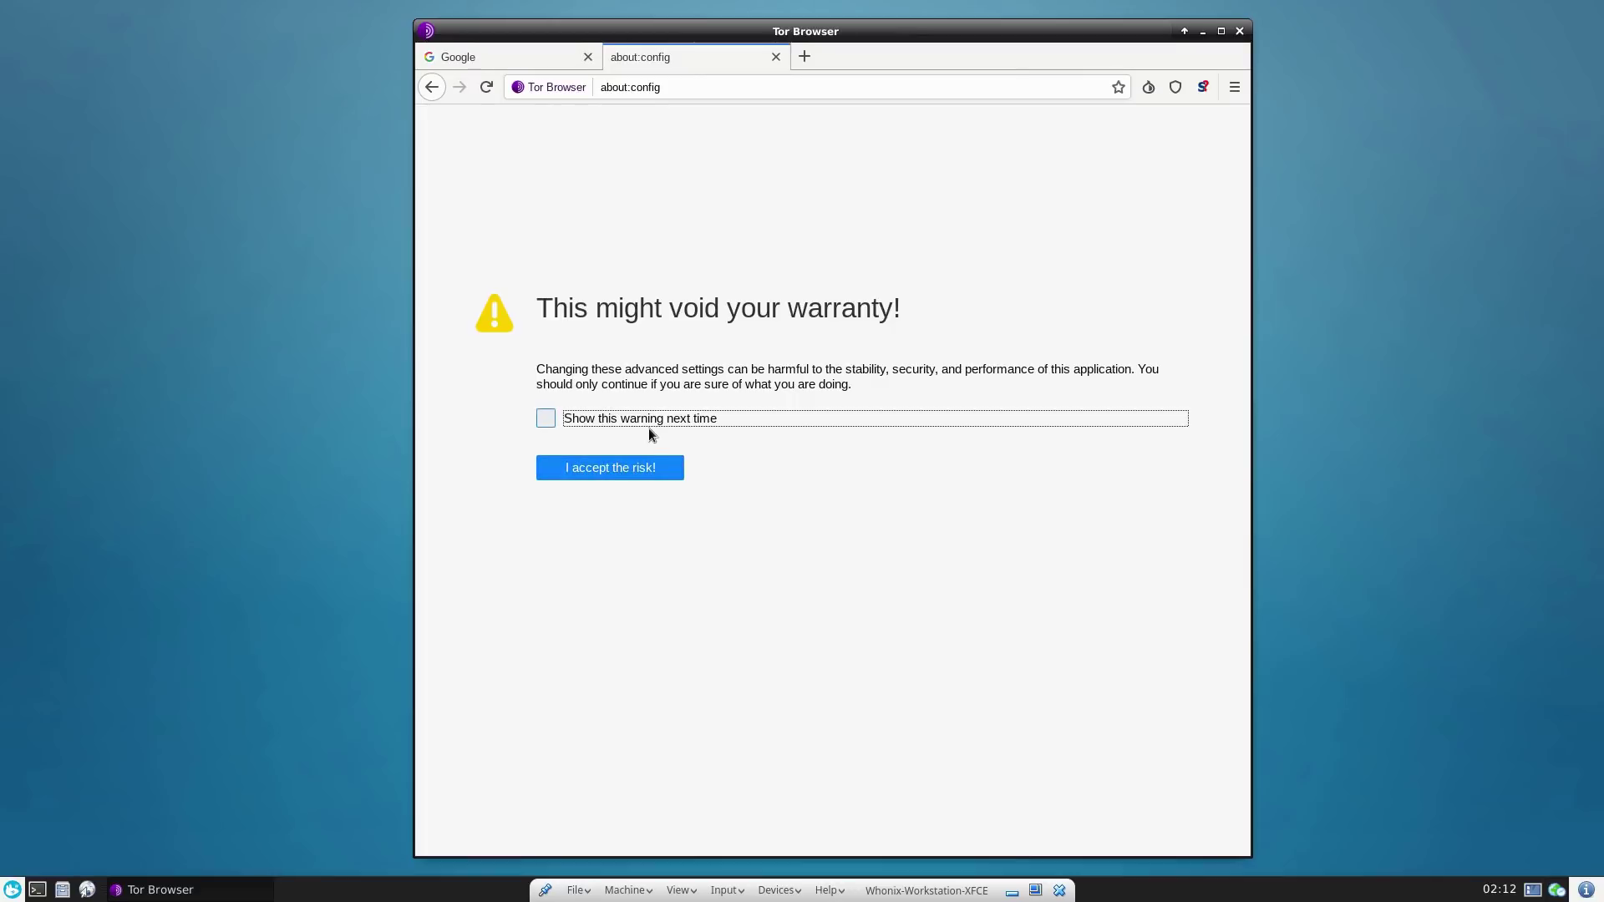
left_click(650, 423)
left_click(633, 468)
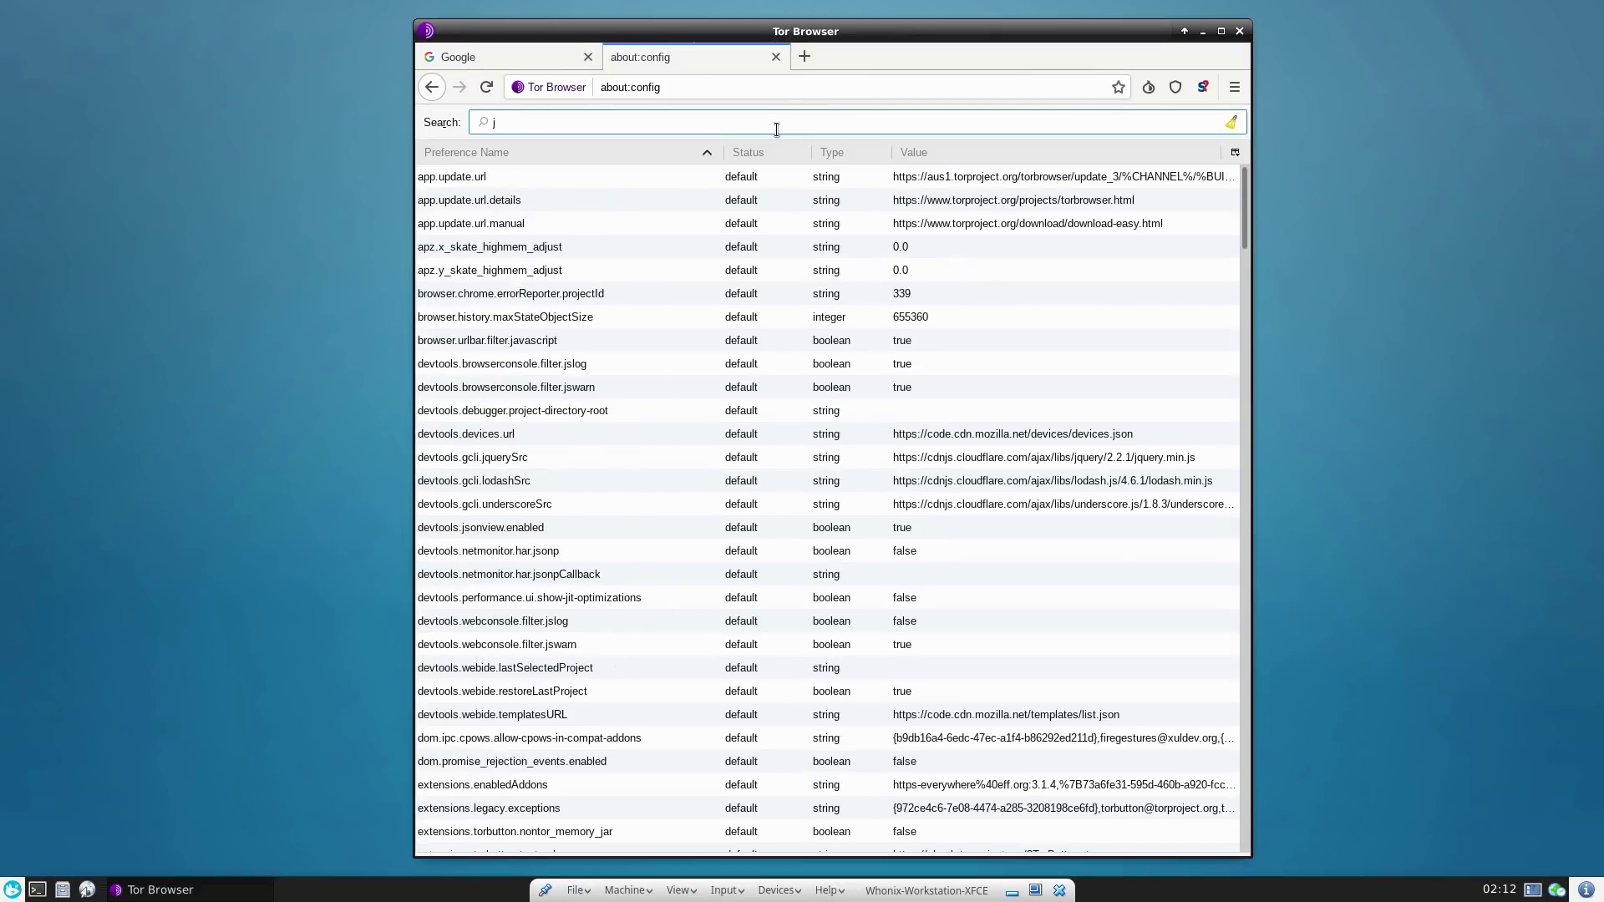
type("javas")
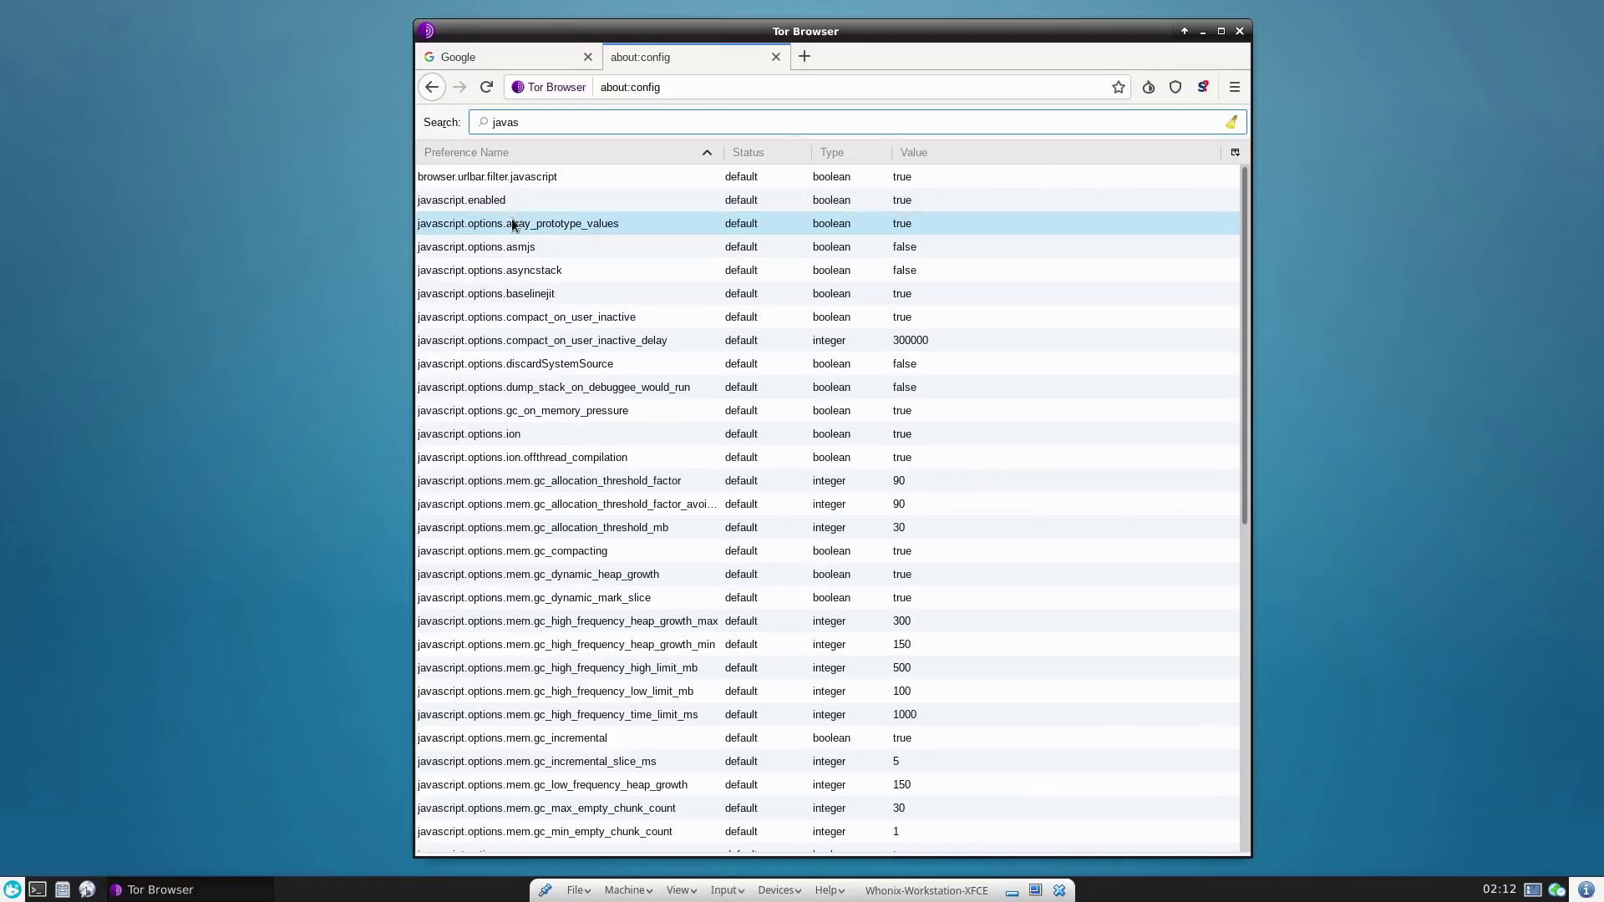
double_click(518, 203)
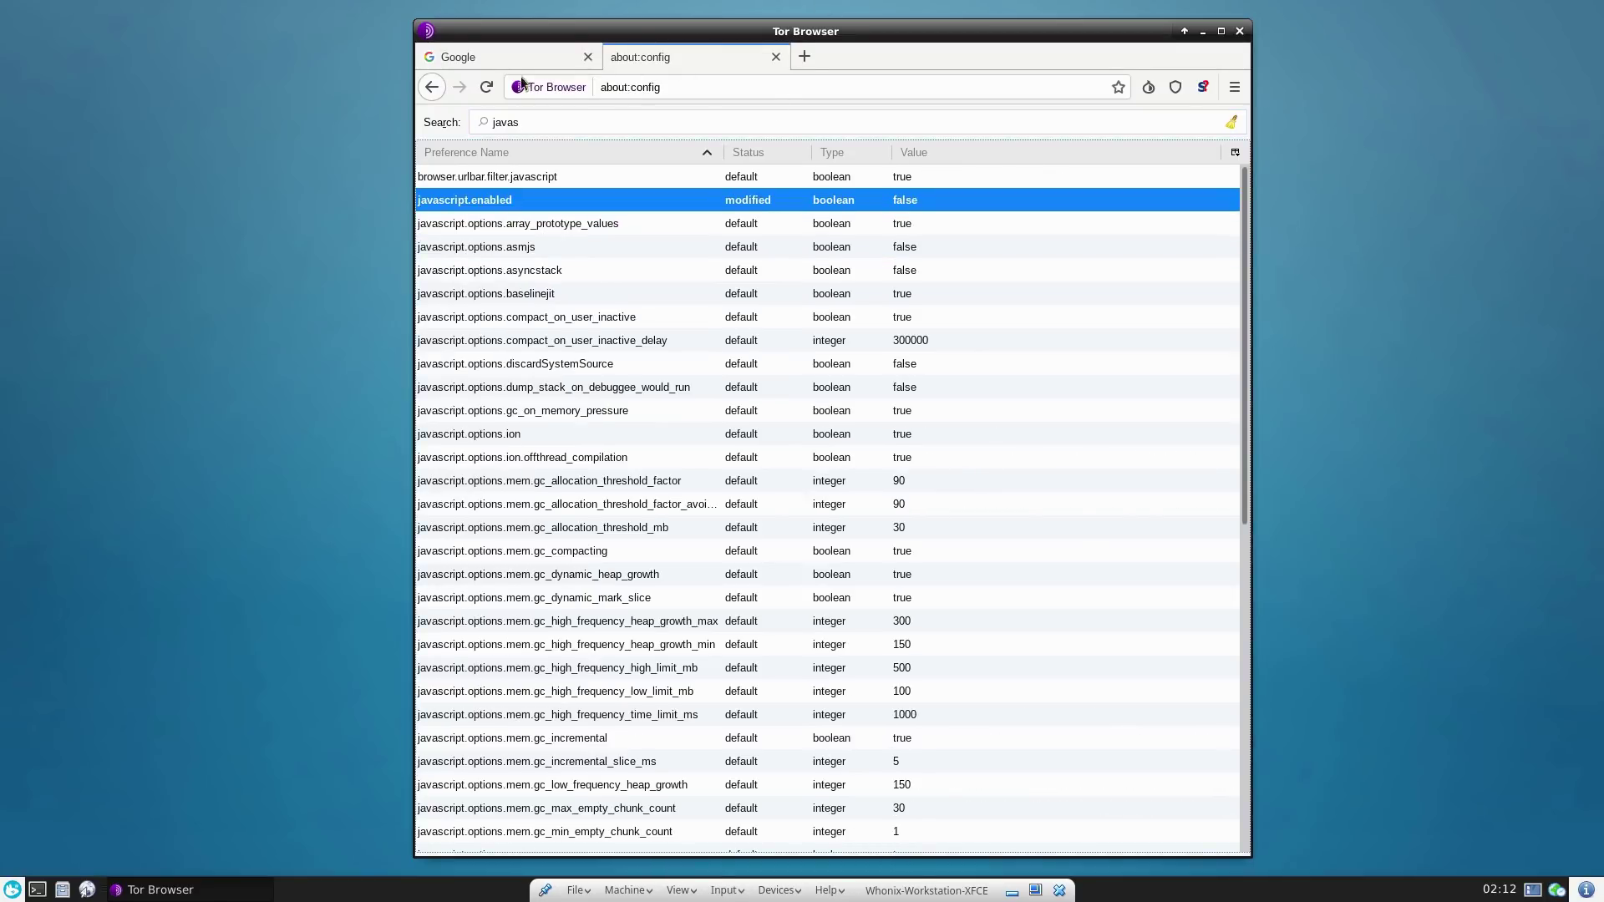
left_click(781, 57)
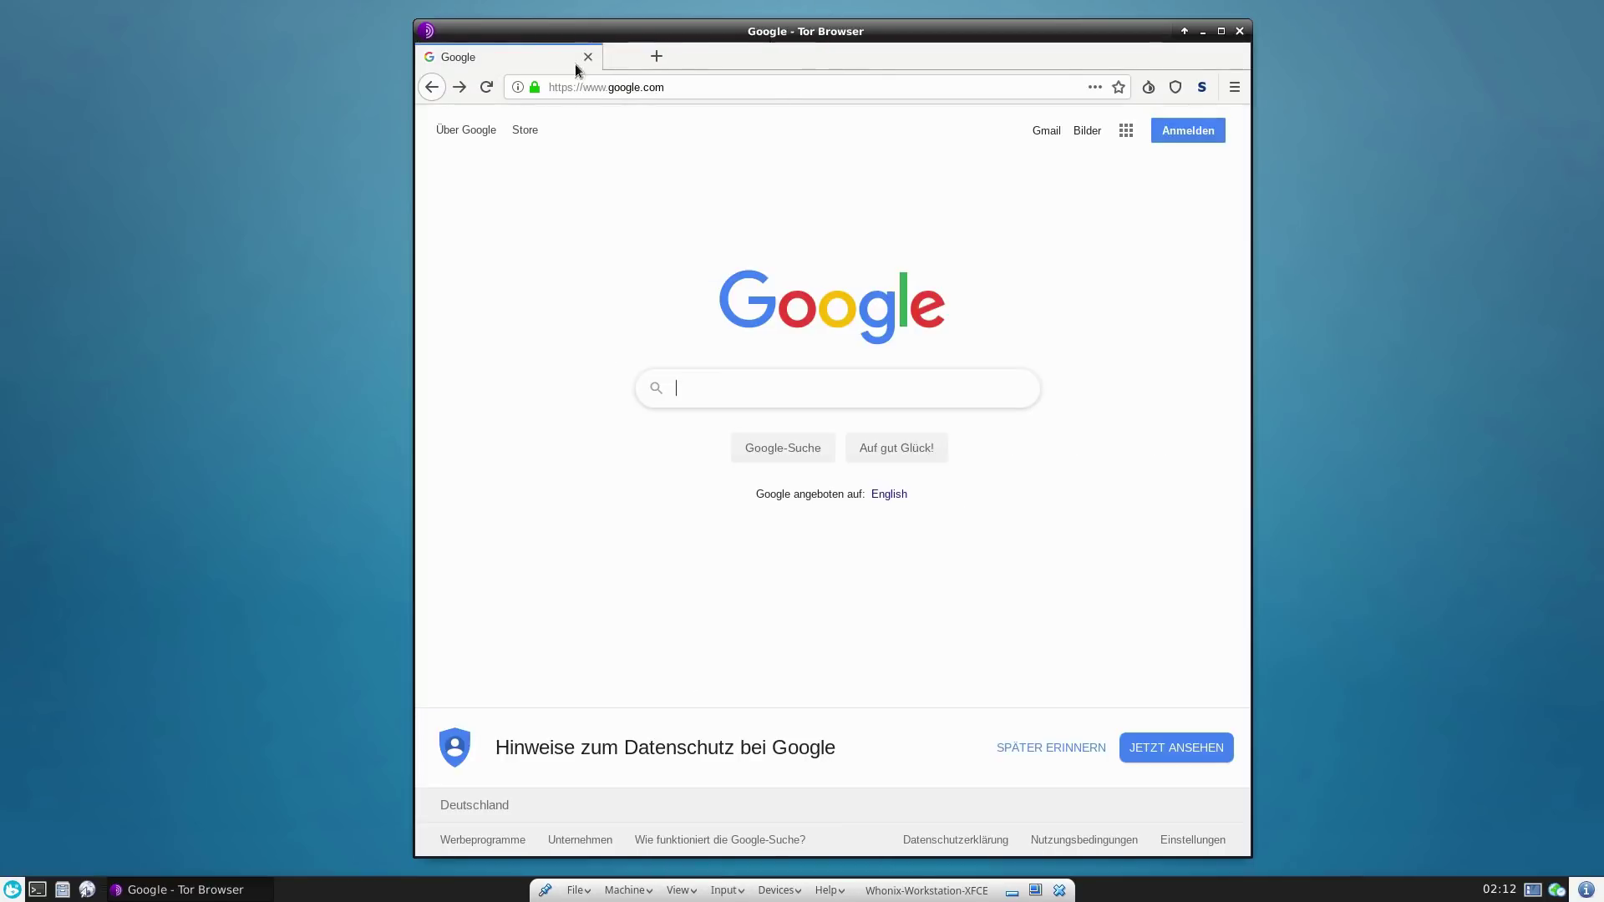
- Search 'tor check', open check.torproject.org to confirm Tor use, then close Tor Browser
left_click(694, 87)
type("tor check")
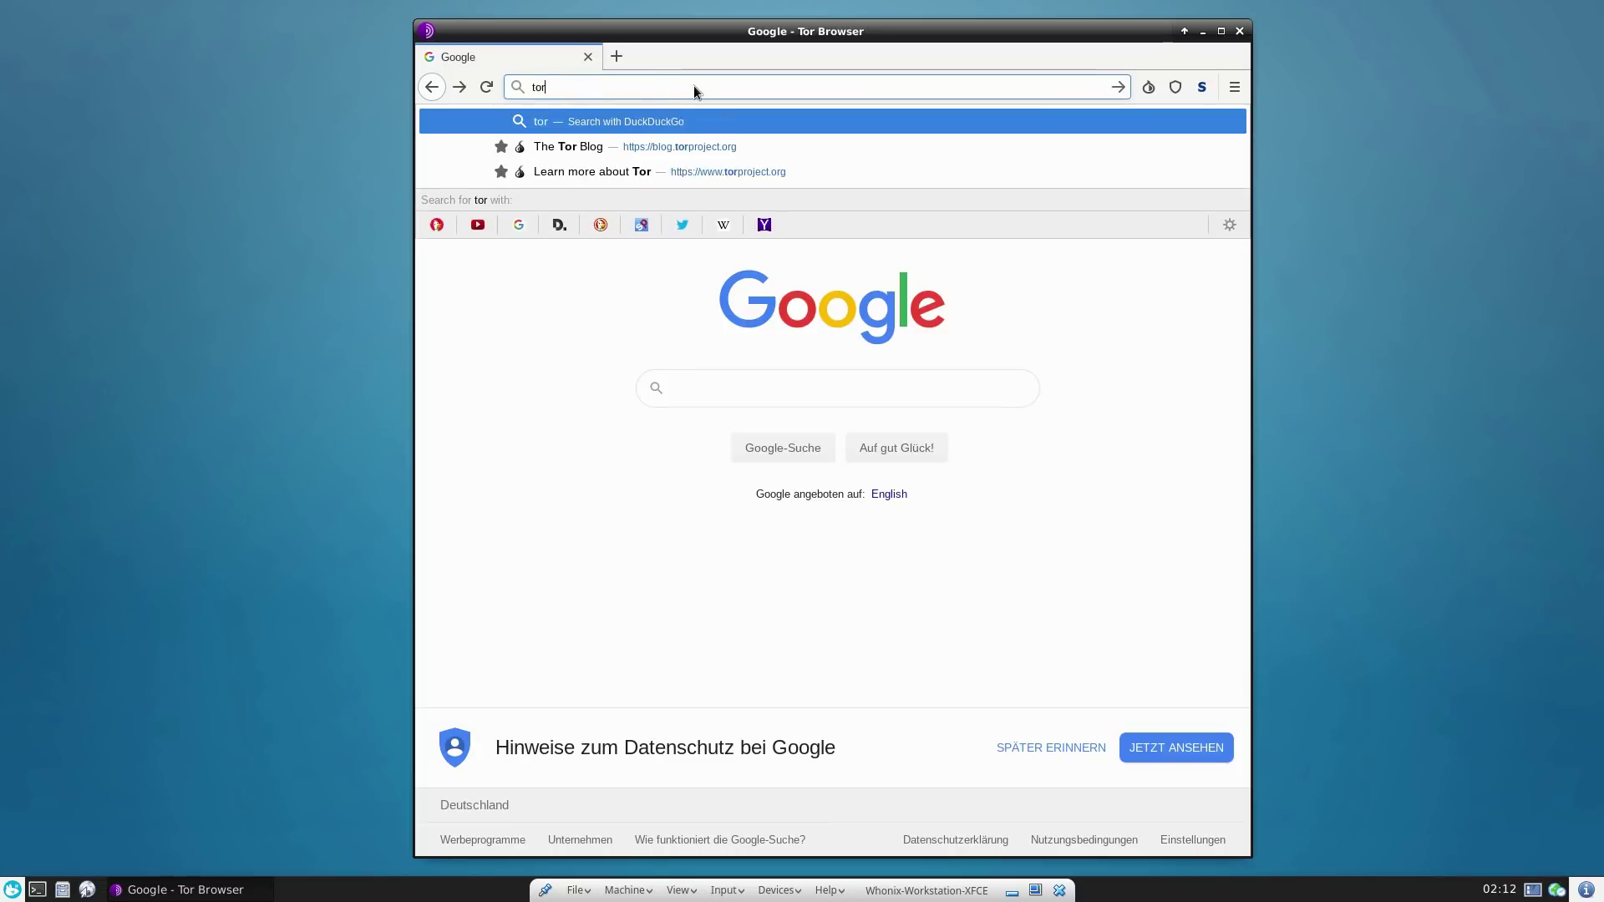
key("Return")
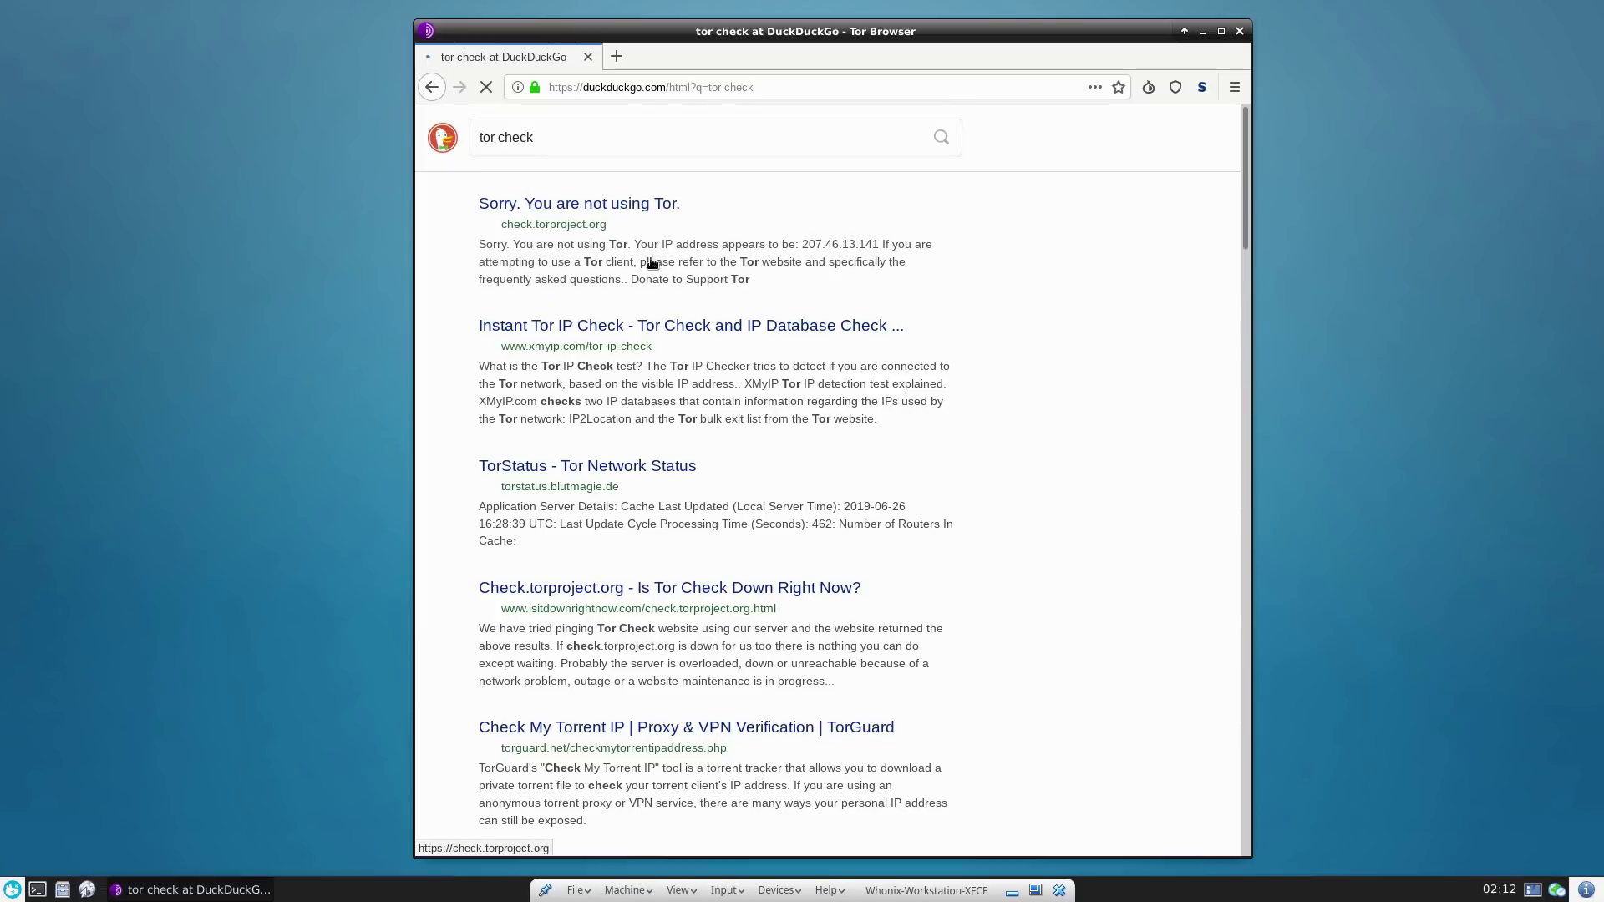
left_click(562, 204)
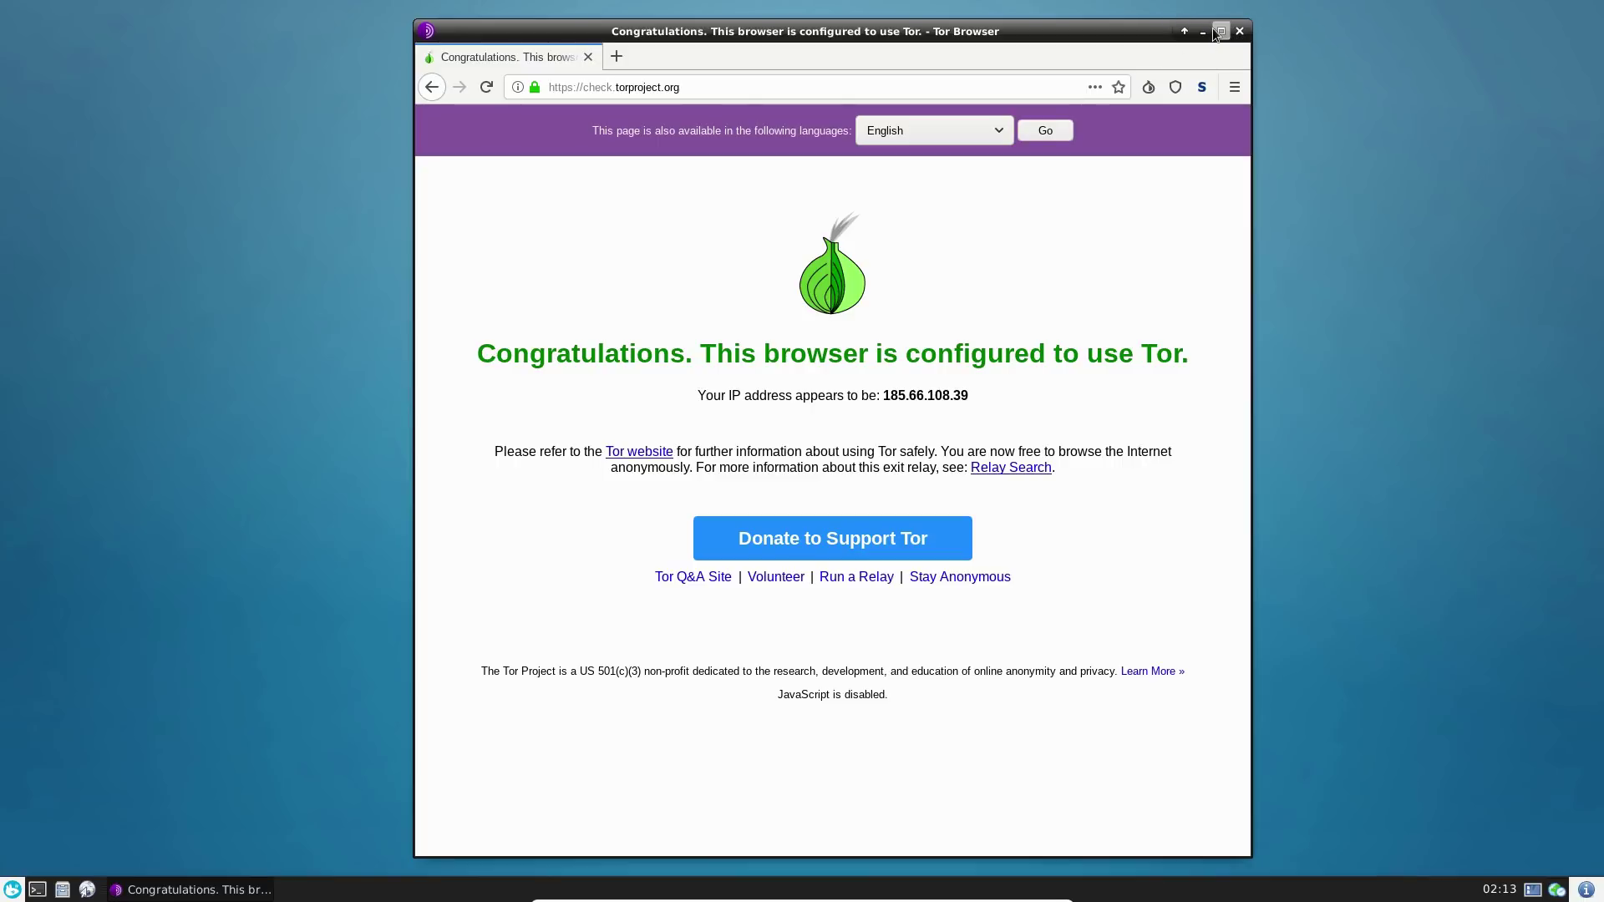
left_click_drag(1119, 30, 1359, 34)
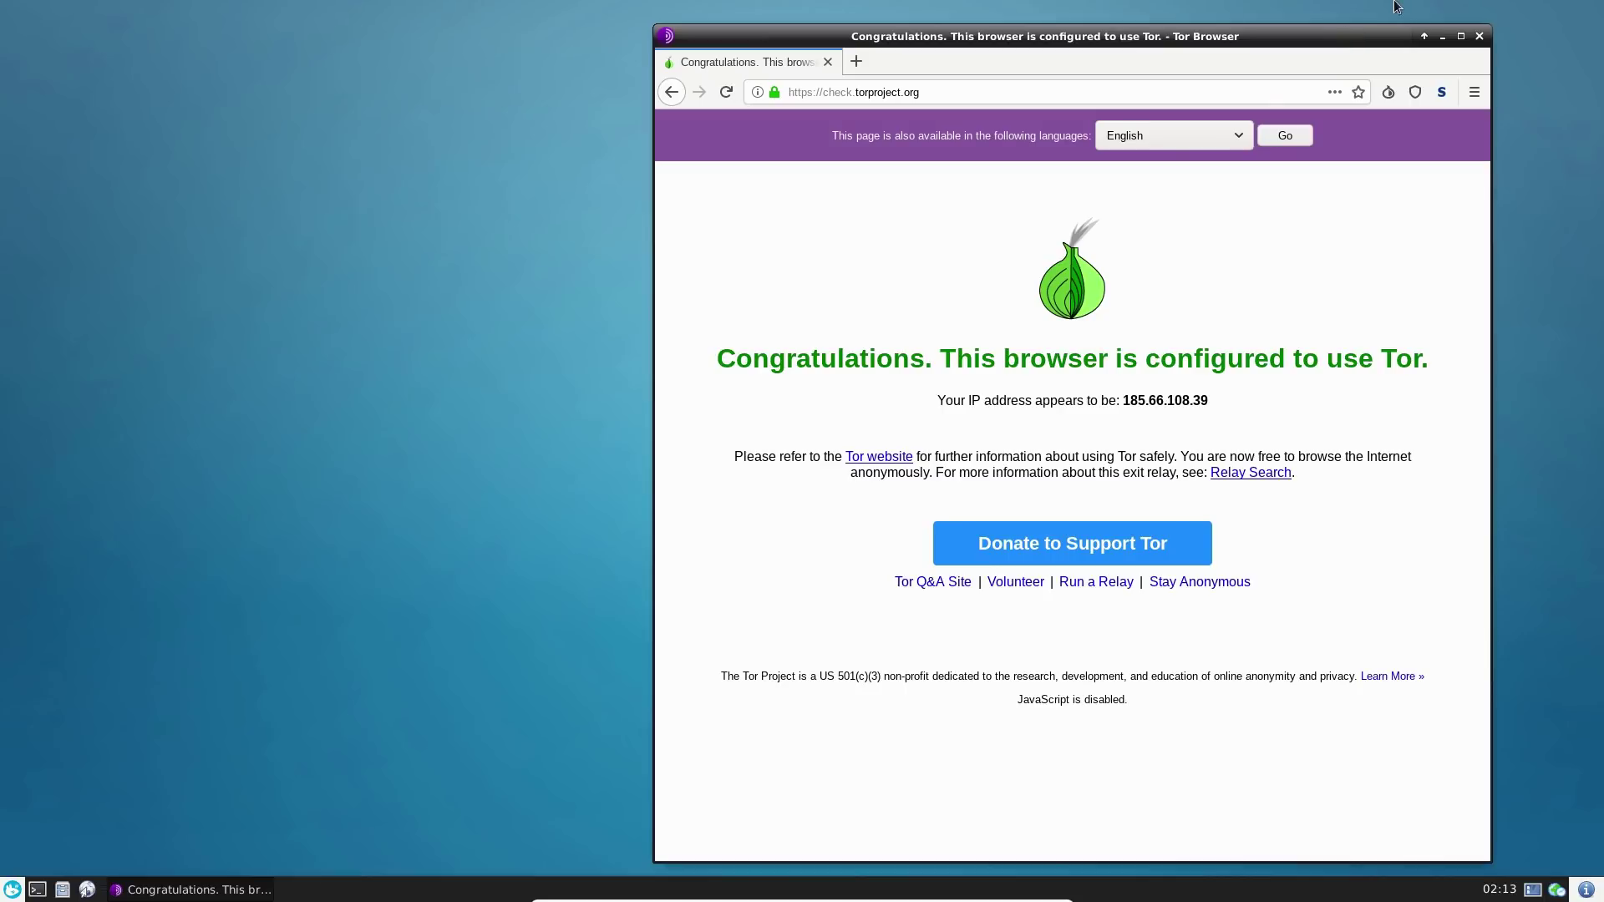
left_click(1480, 37)
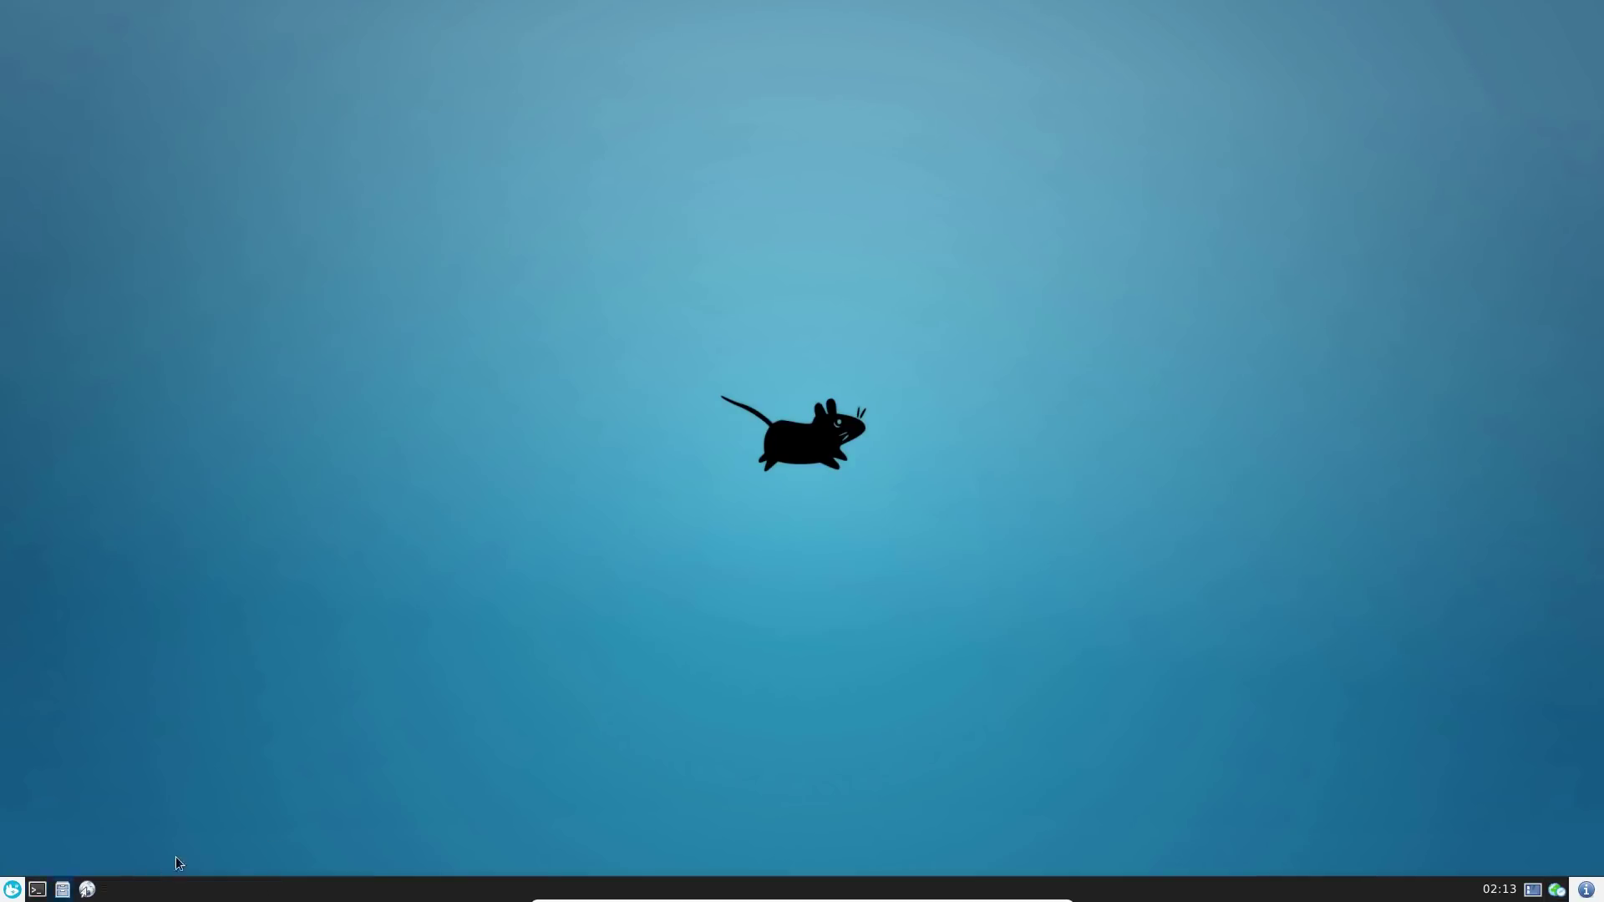
- Enlarge the applications menu, browse All, Accessories, Graphics, Multimedia and Internet, and launch OnionShare
left_click(12, 889)
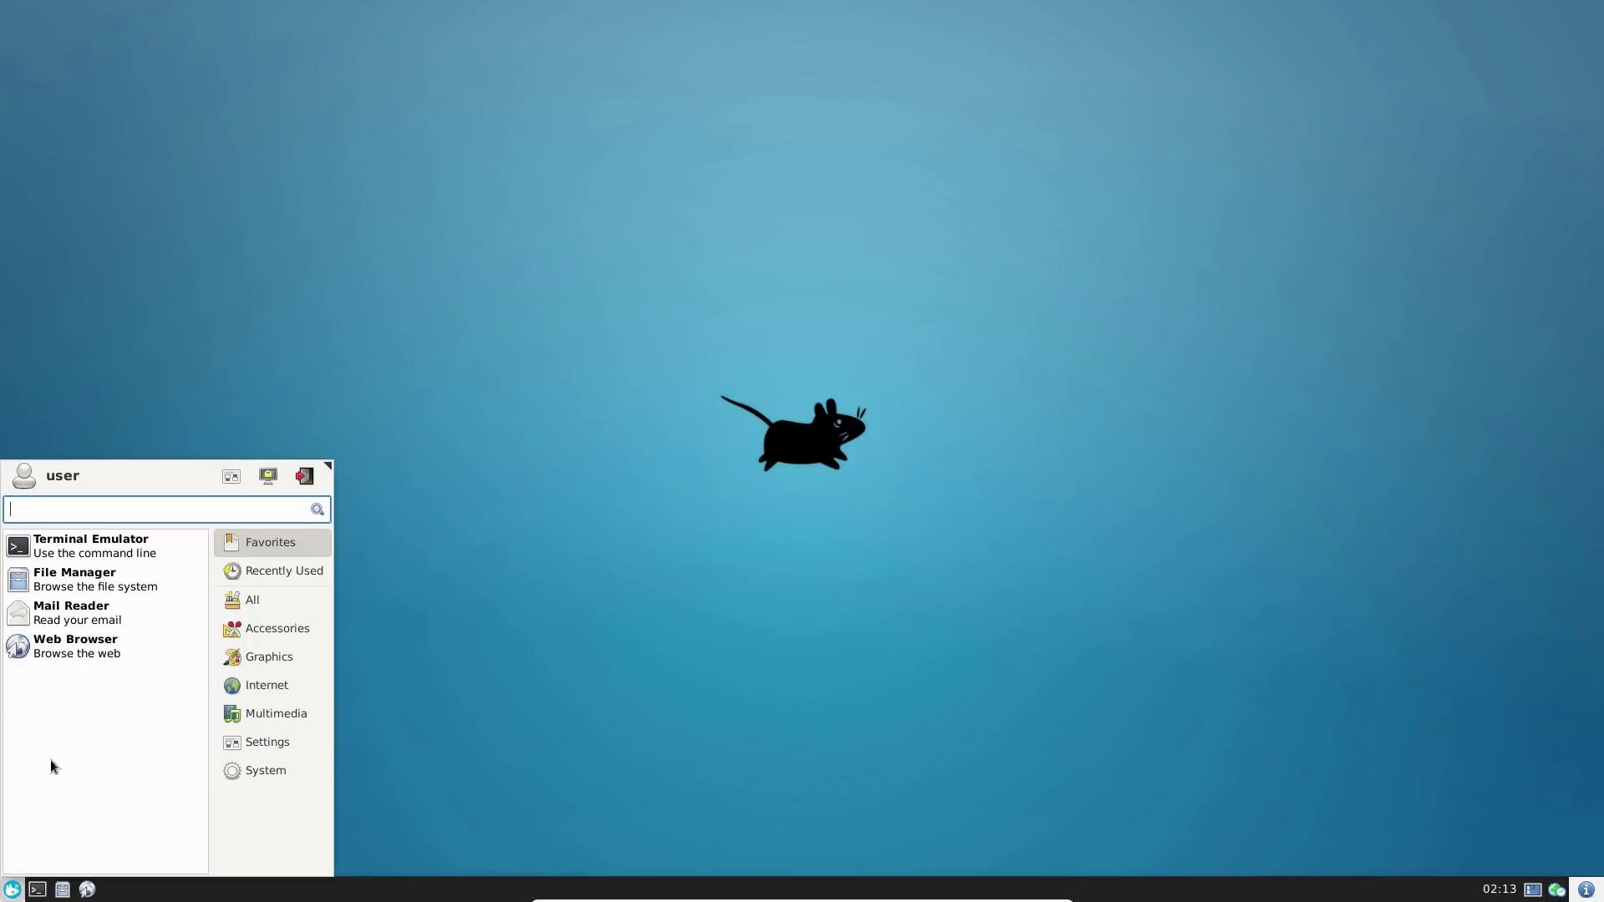
left_click_drag(328, 463, 520, 277)
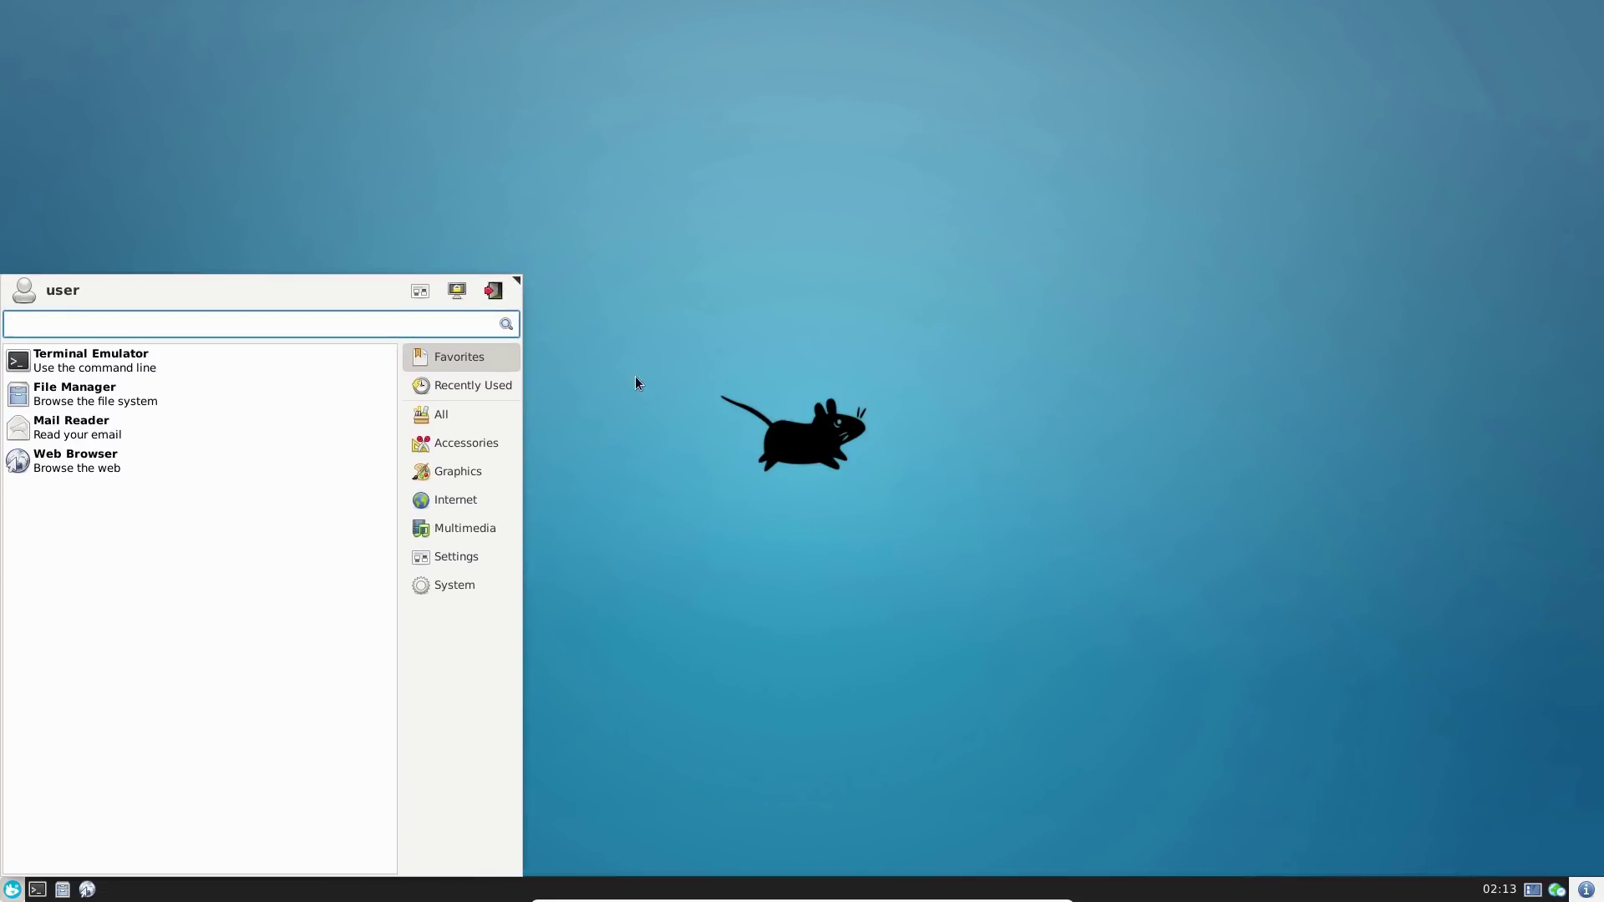
left_click(456, 416)
left_click(464, 443)
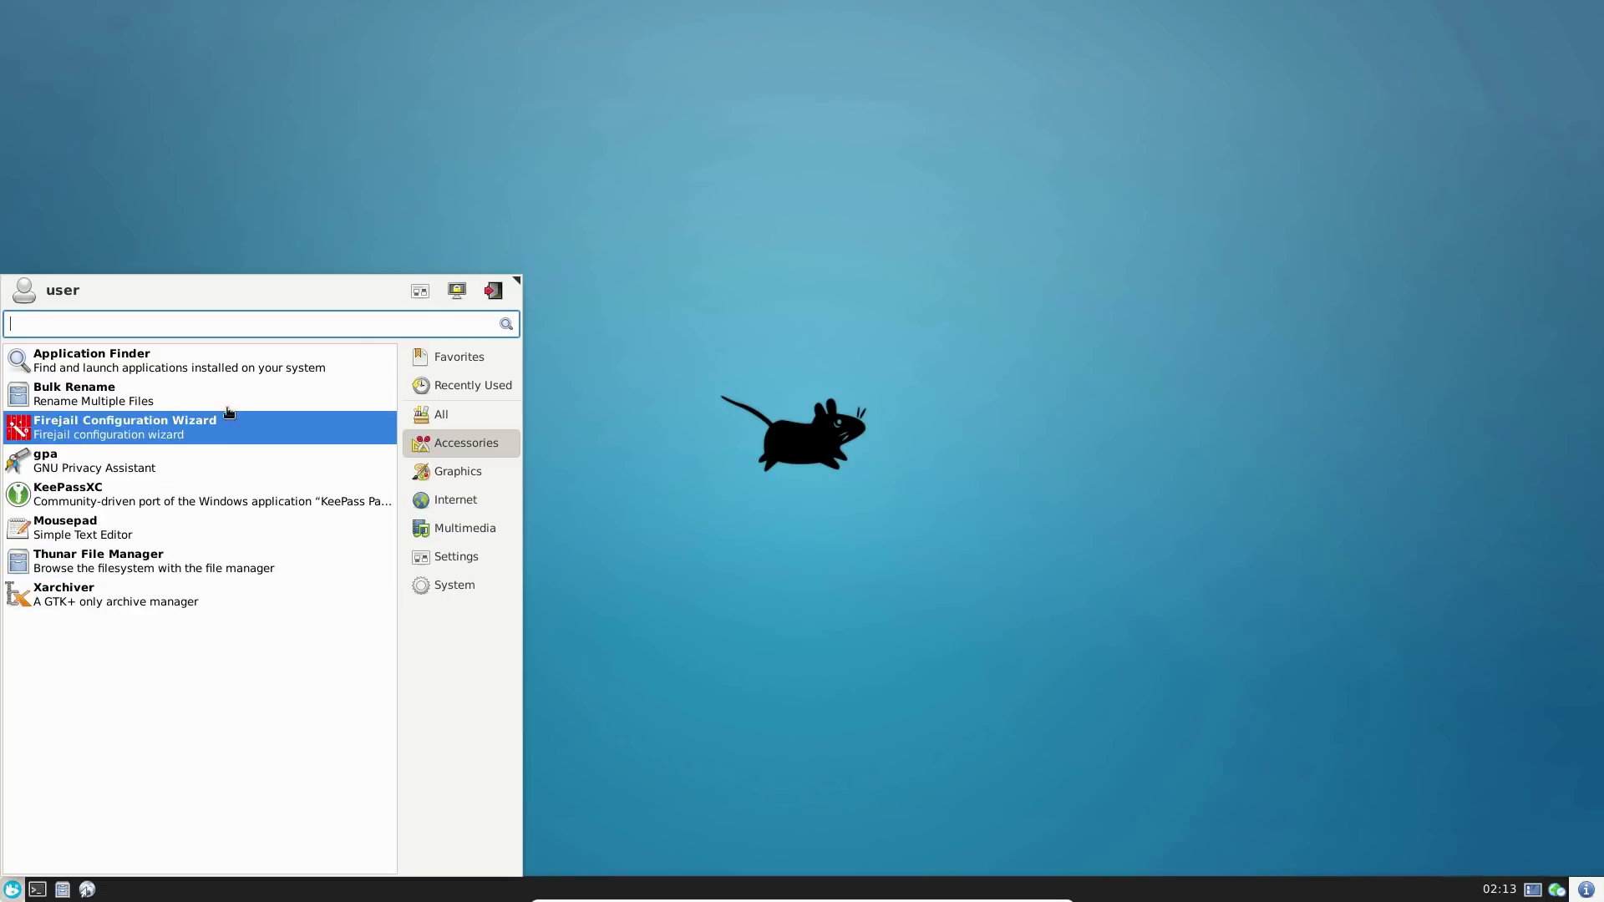
left_click(455, 499)
left_click(443, 473)
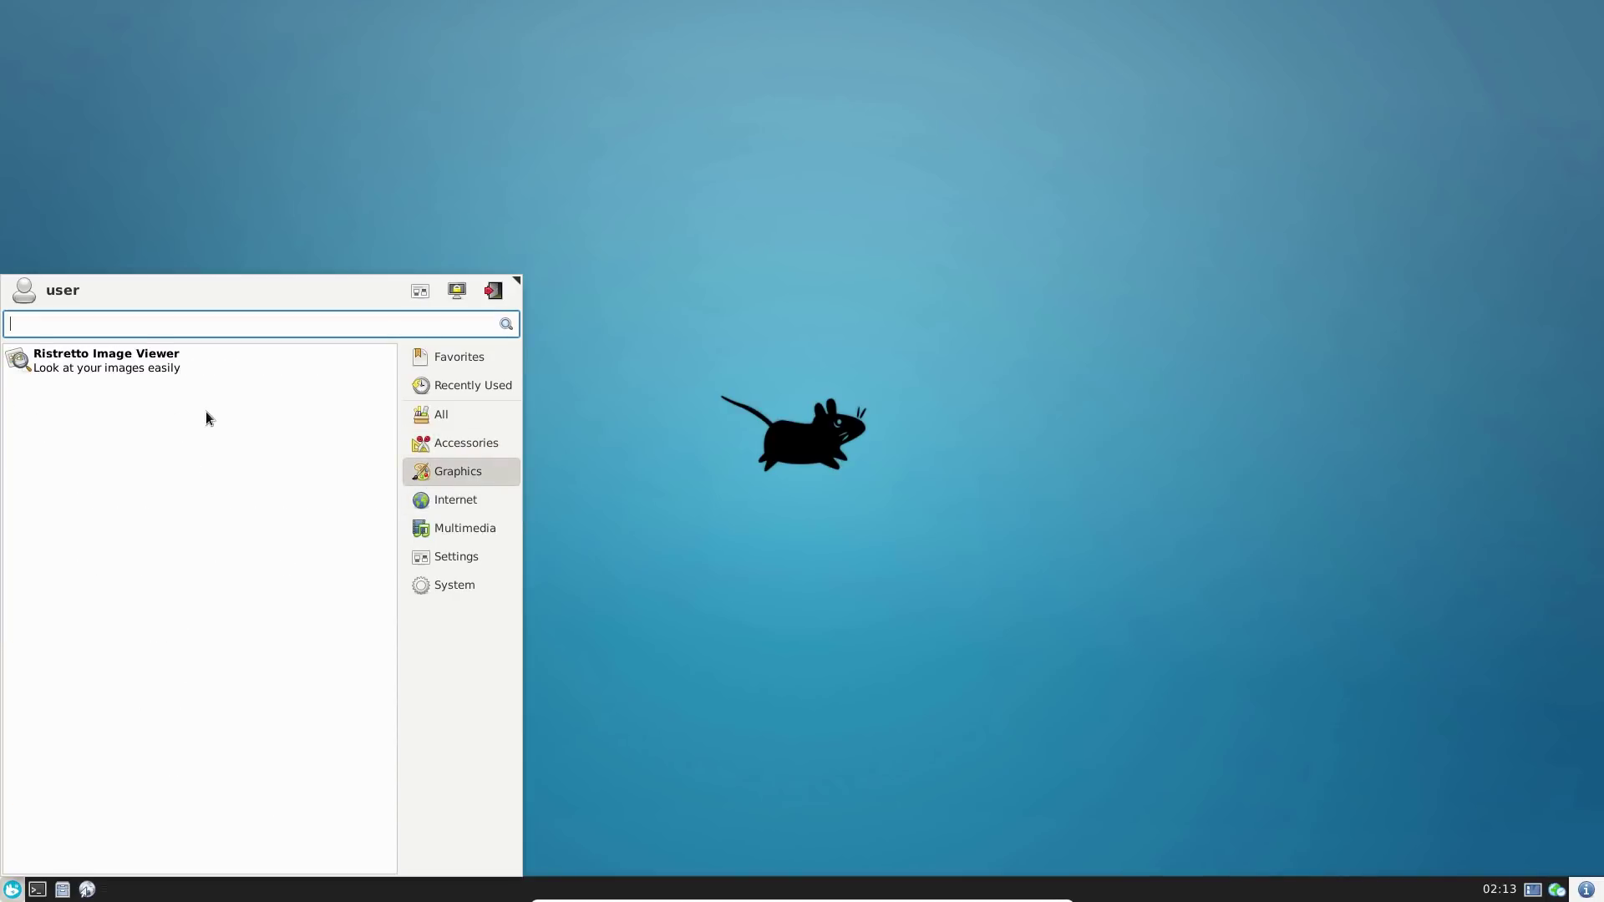
left_click(455, 499)
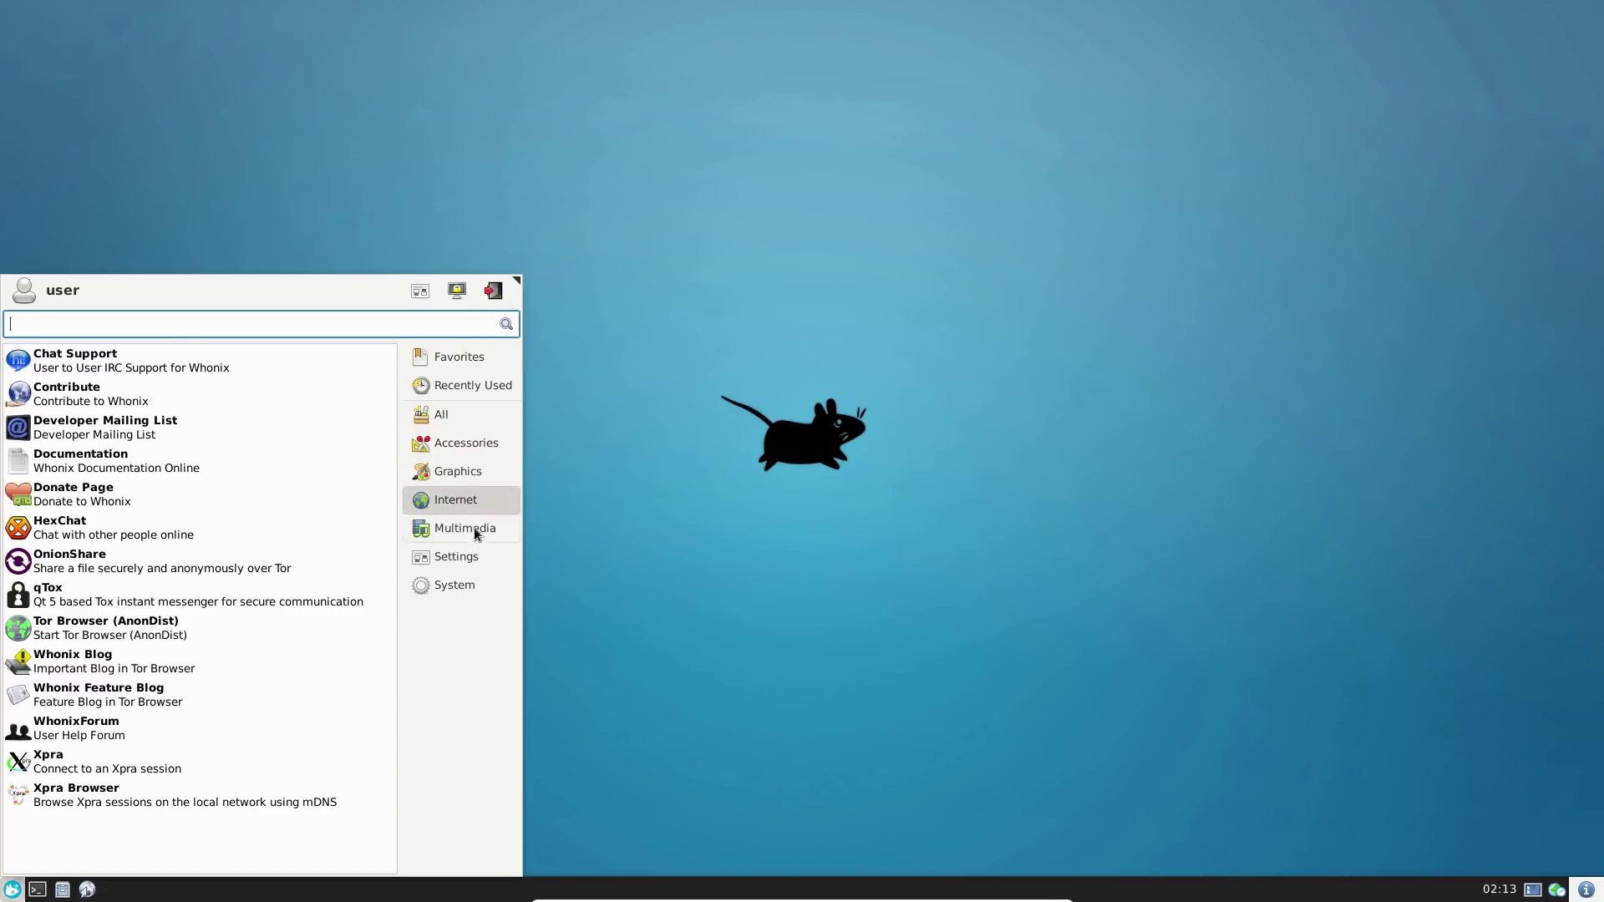
left_click(474, 528)
left_click(439, 504)
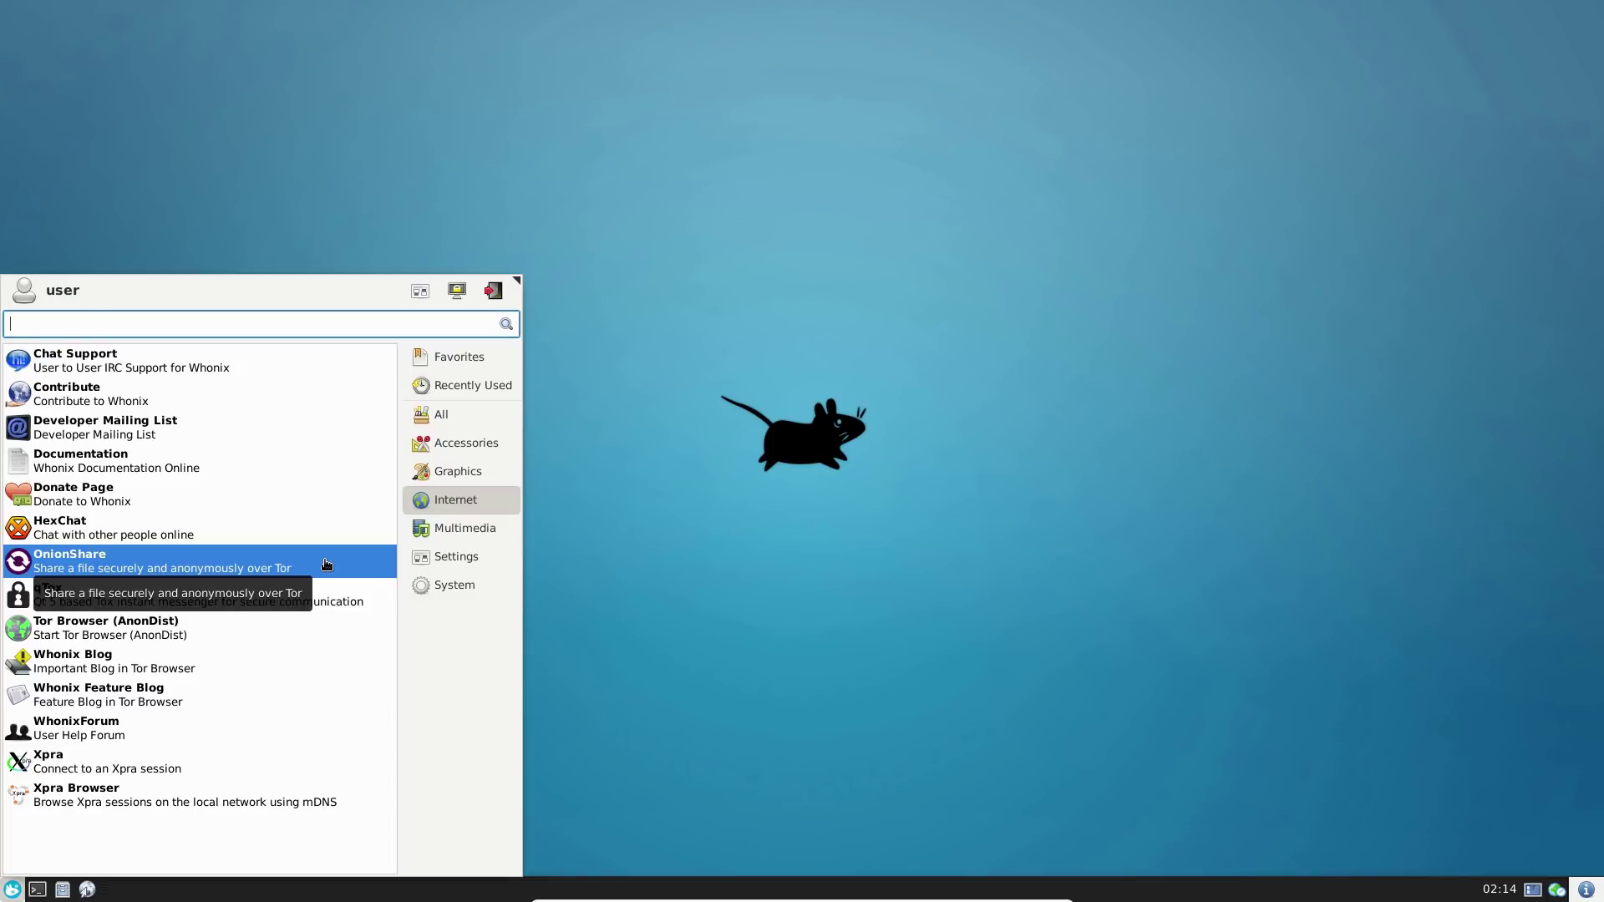
left_click(326, 566)
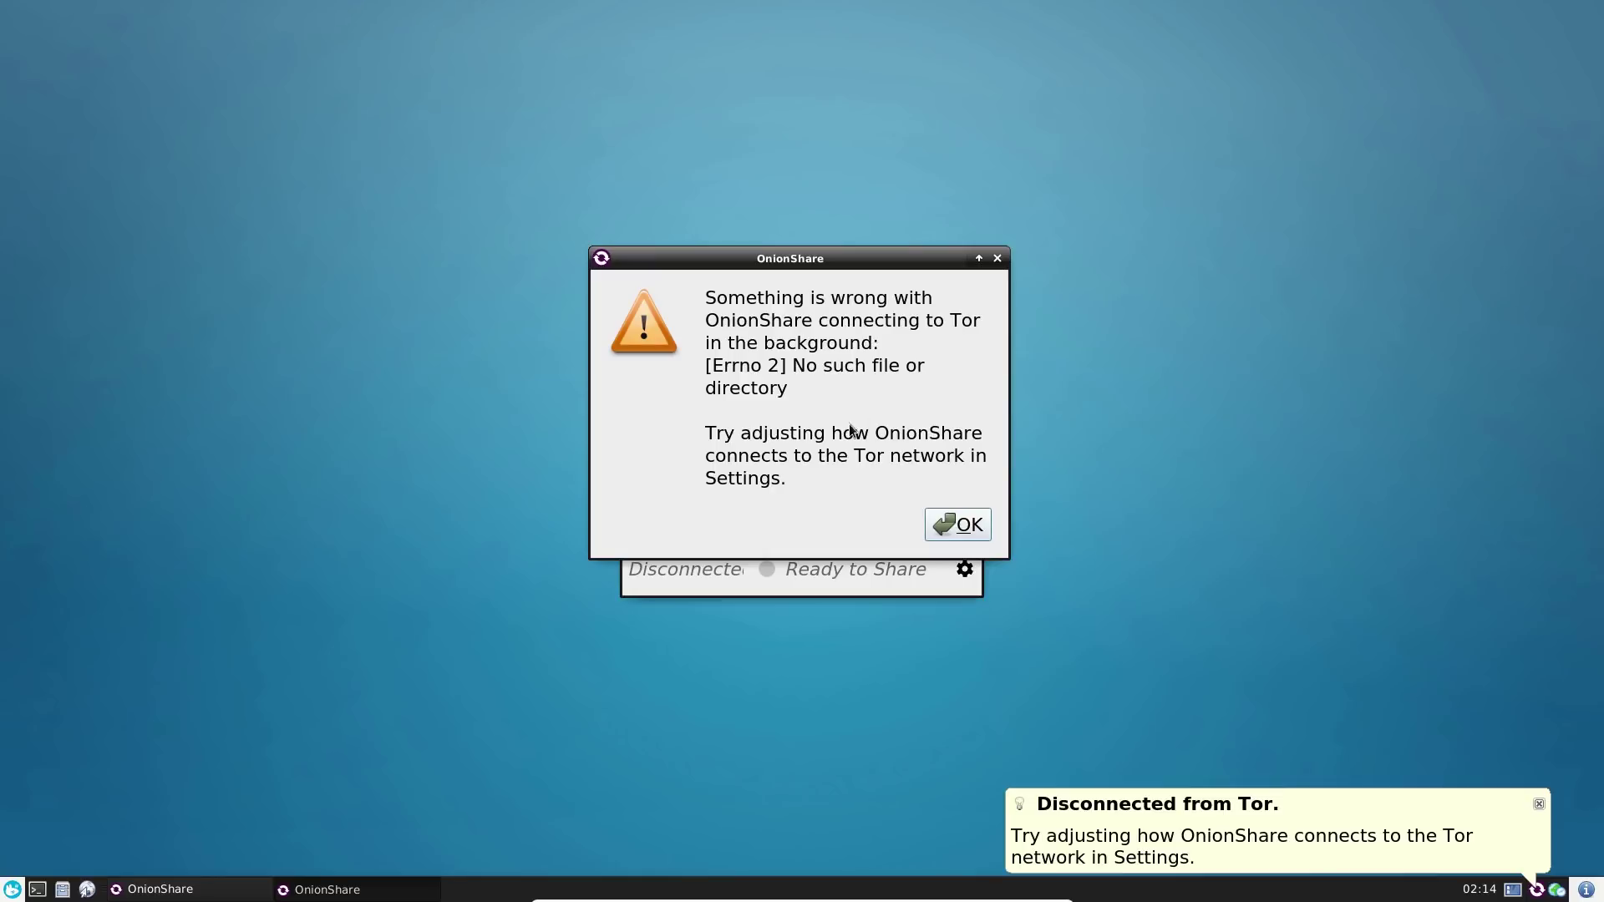
- Dismiss OnionShare's Tor connection error and close its connection settings without saving
left_click(972, 528)
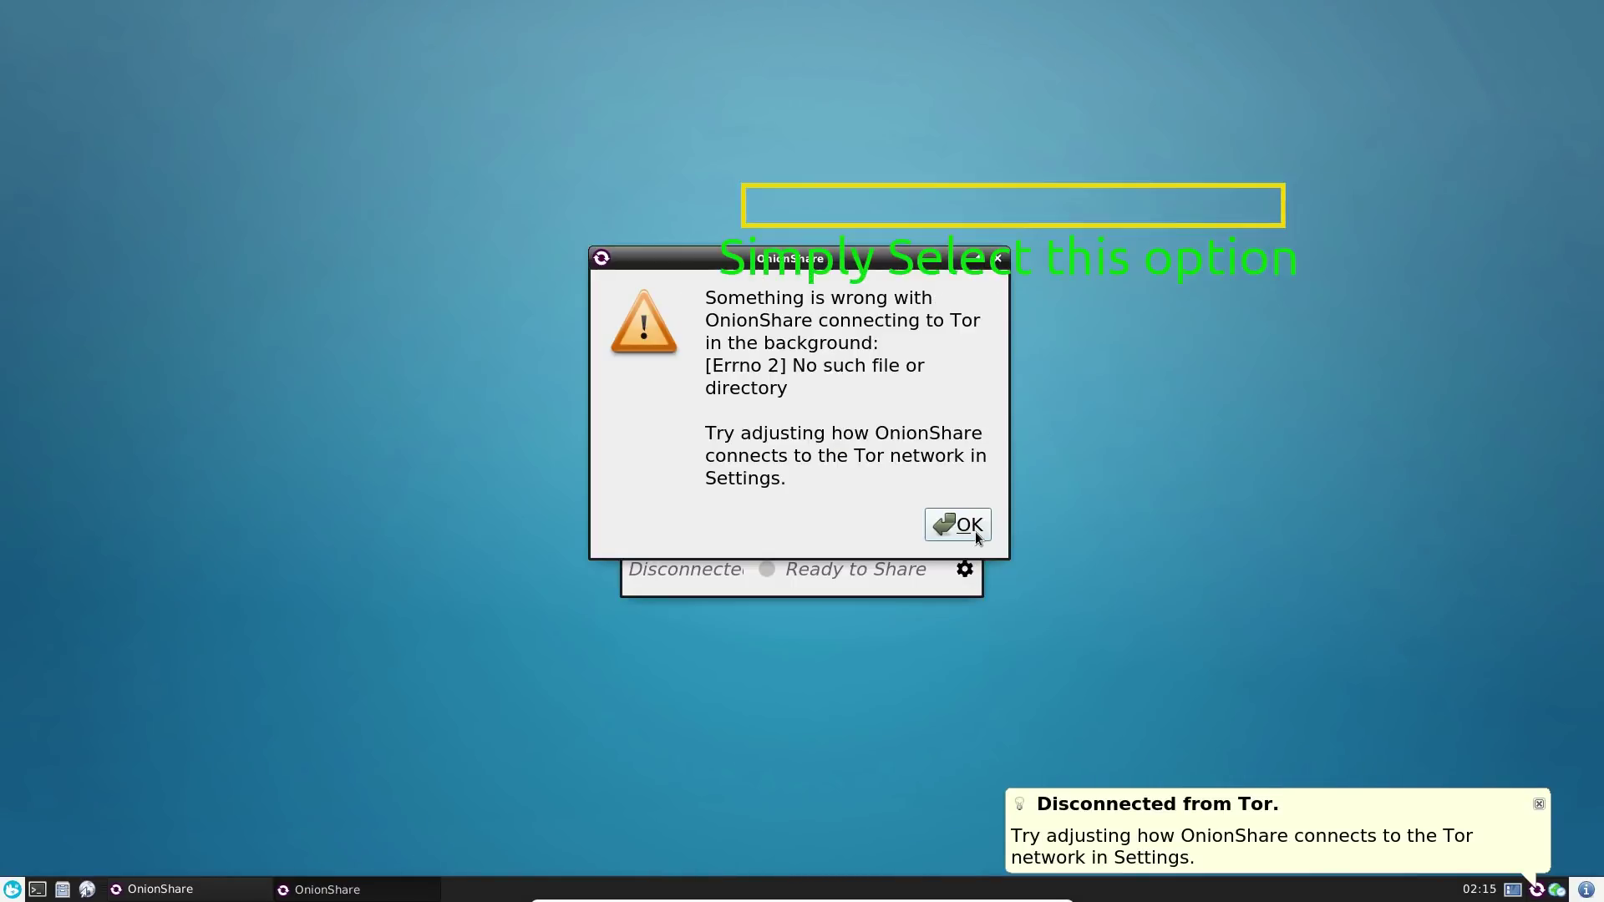
left_click(972, 528)
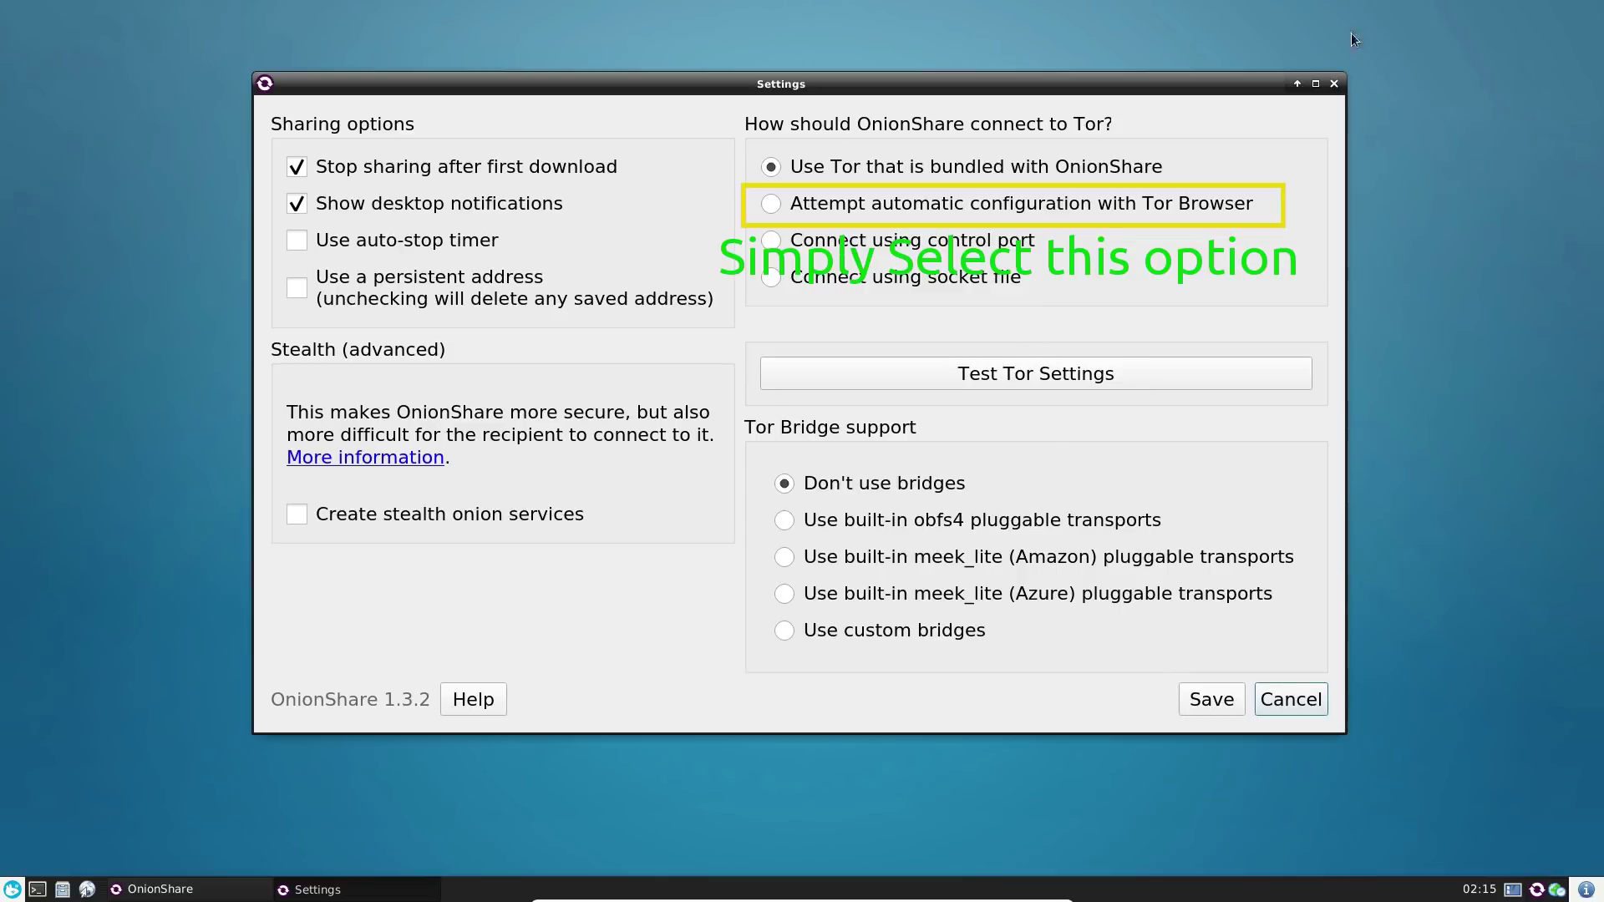
left_click(1335, 84)
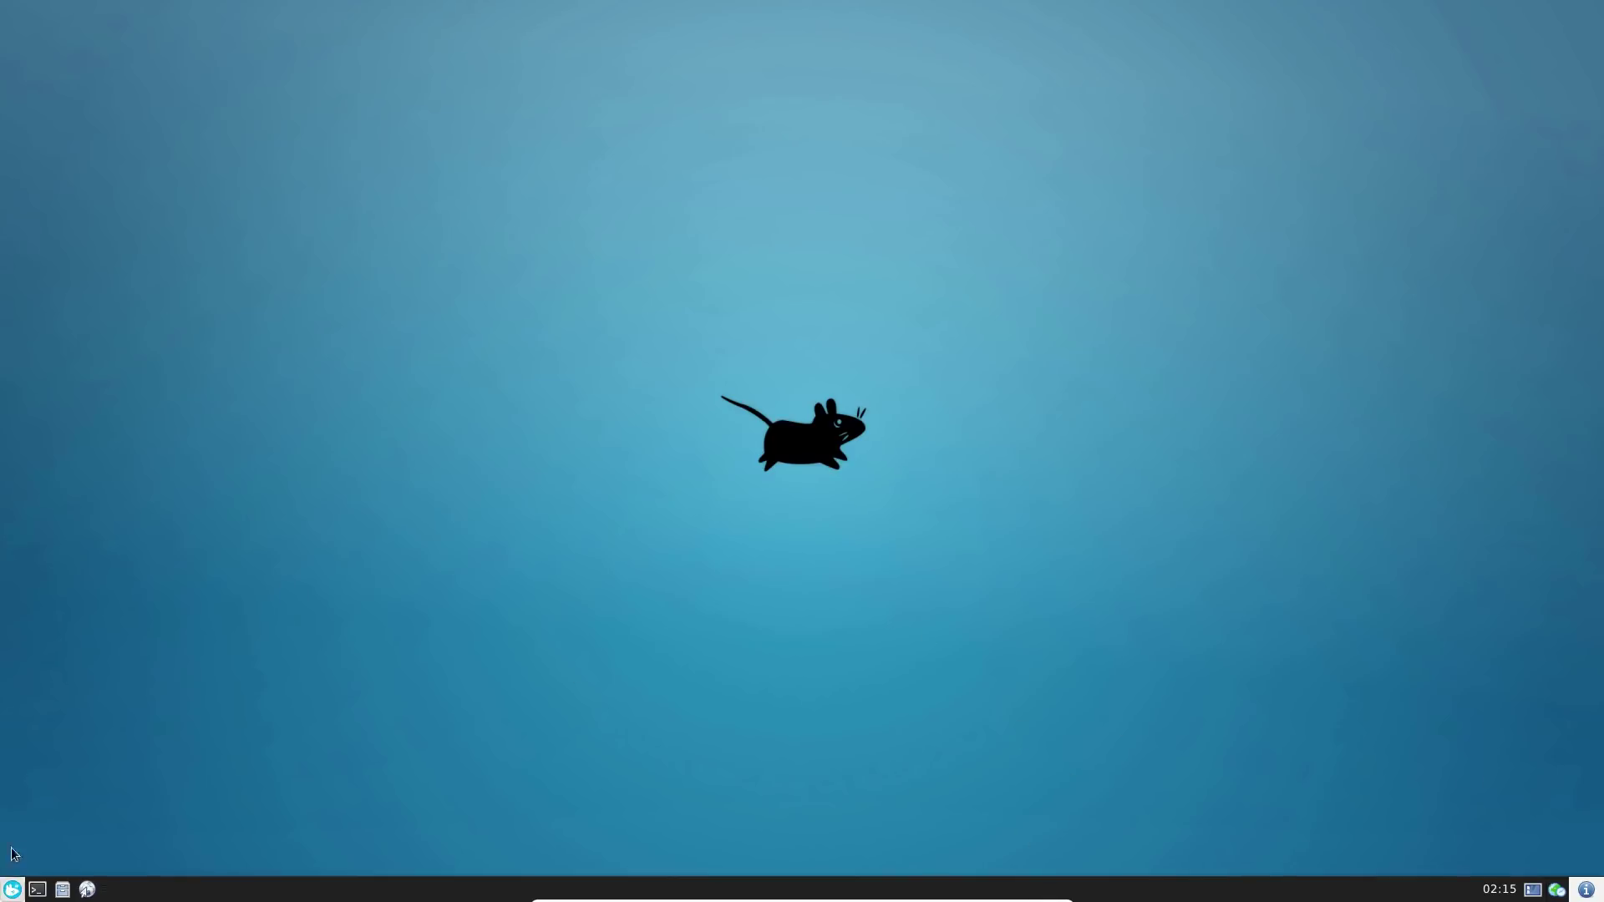
- Launch Tor Browser from the Internet category of the applications menu
left_click(11, 888)
left_click(469, 471)
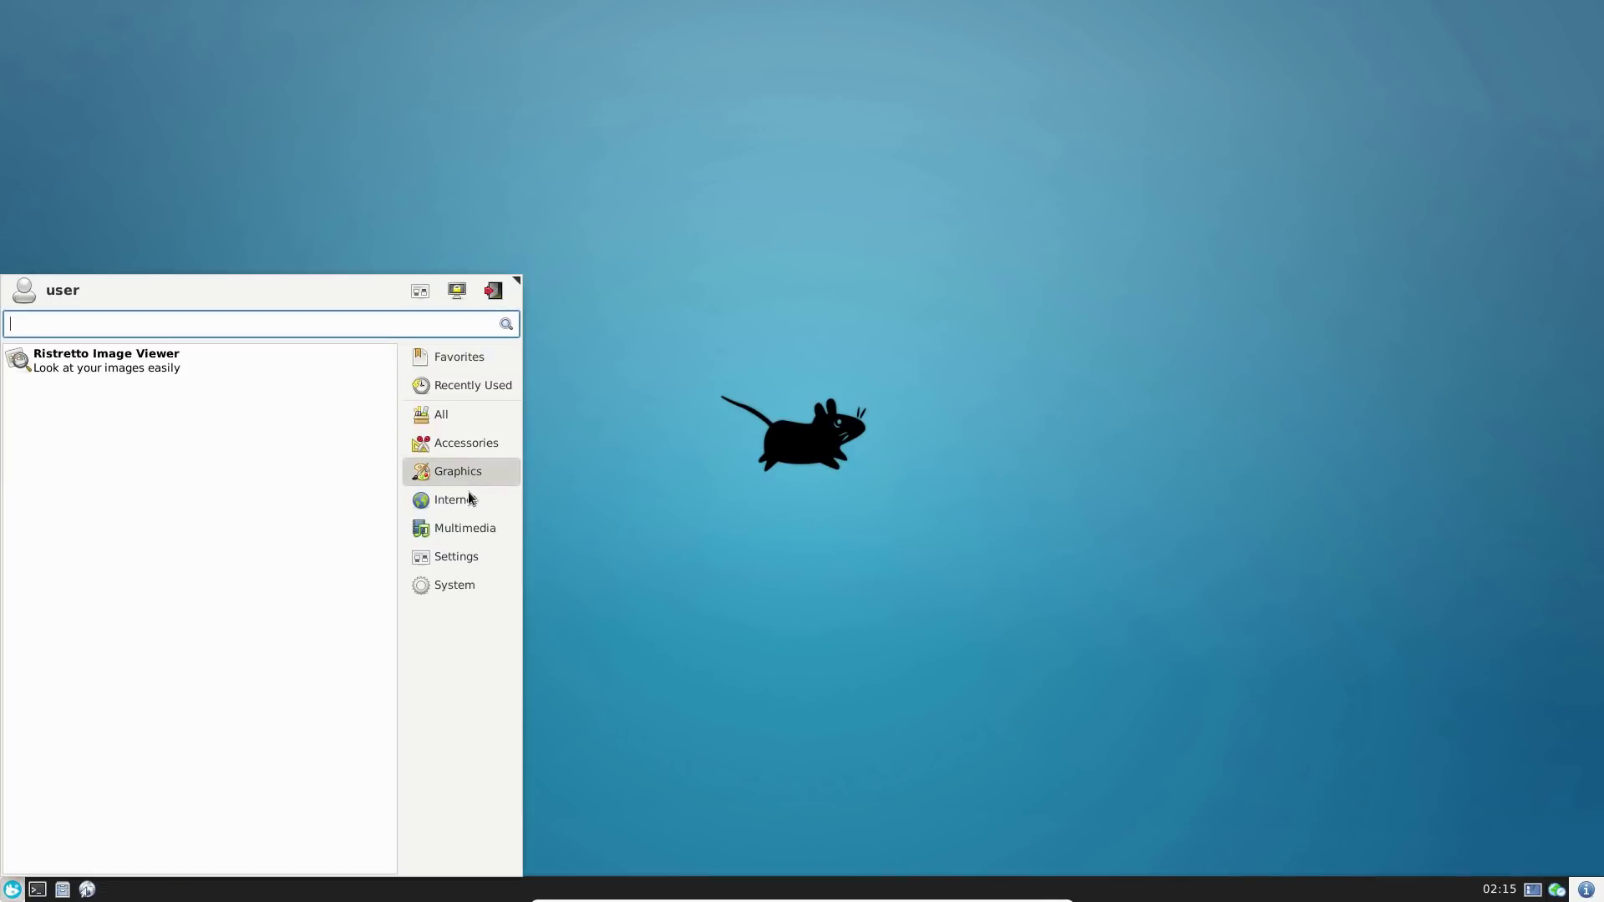
left_click(463, 499)
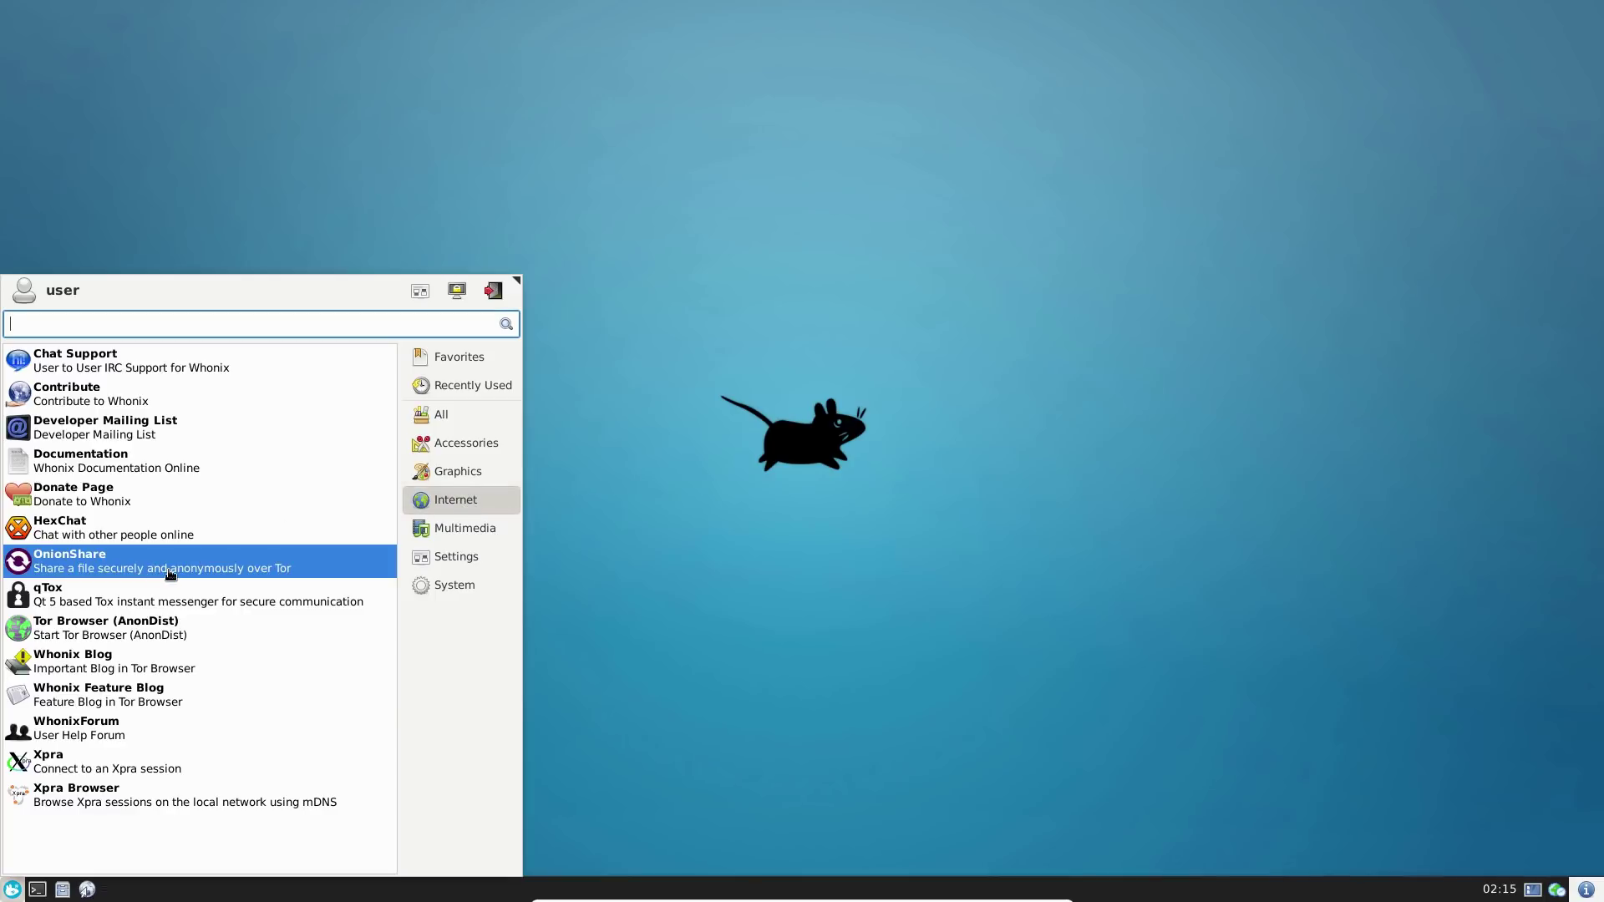
left_click(152, 634)
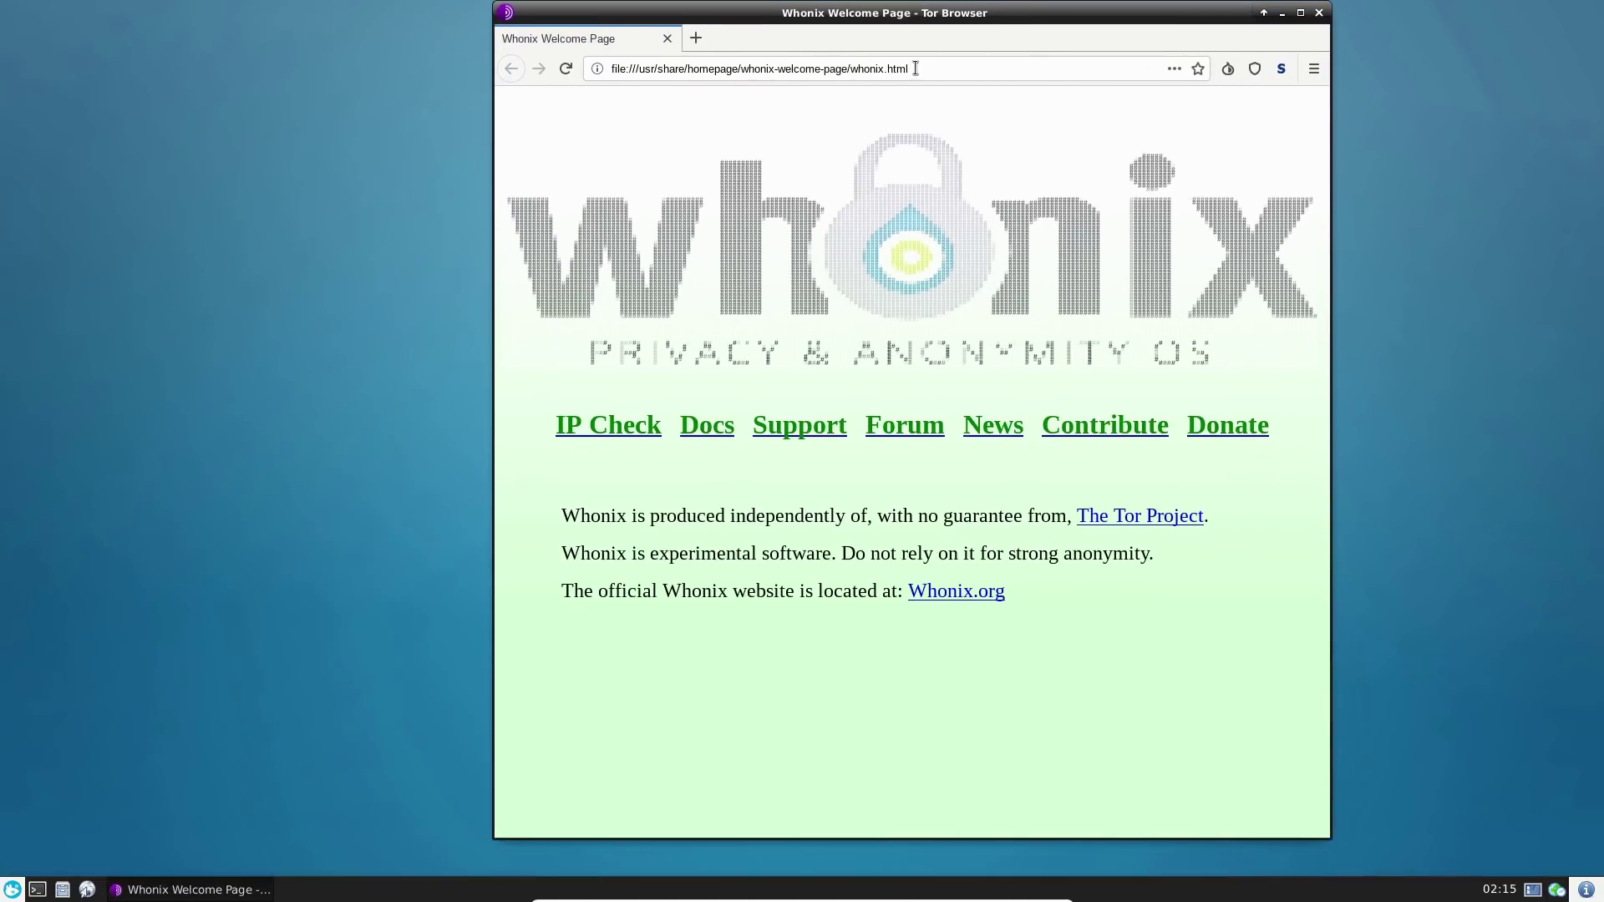
- Go to duckduckgo.com and open the check.torproject.org result page
left_click(917, 70)
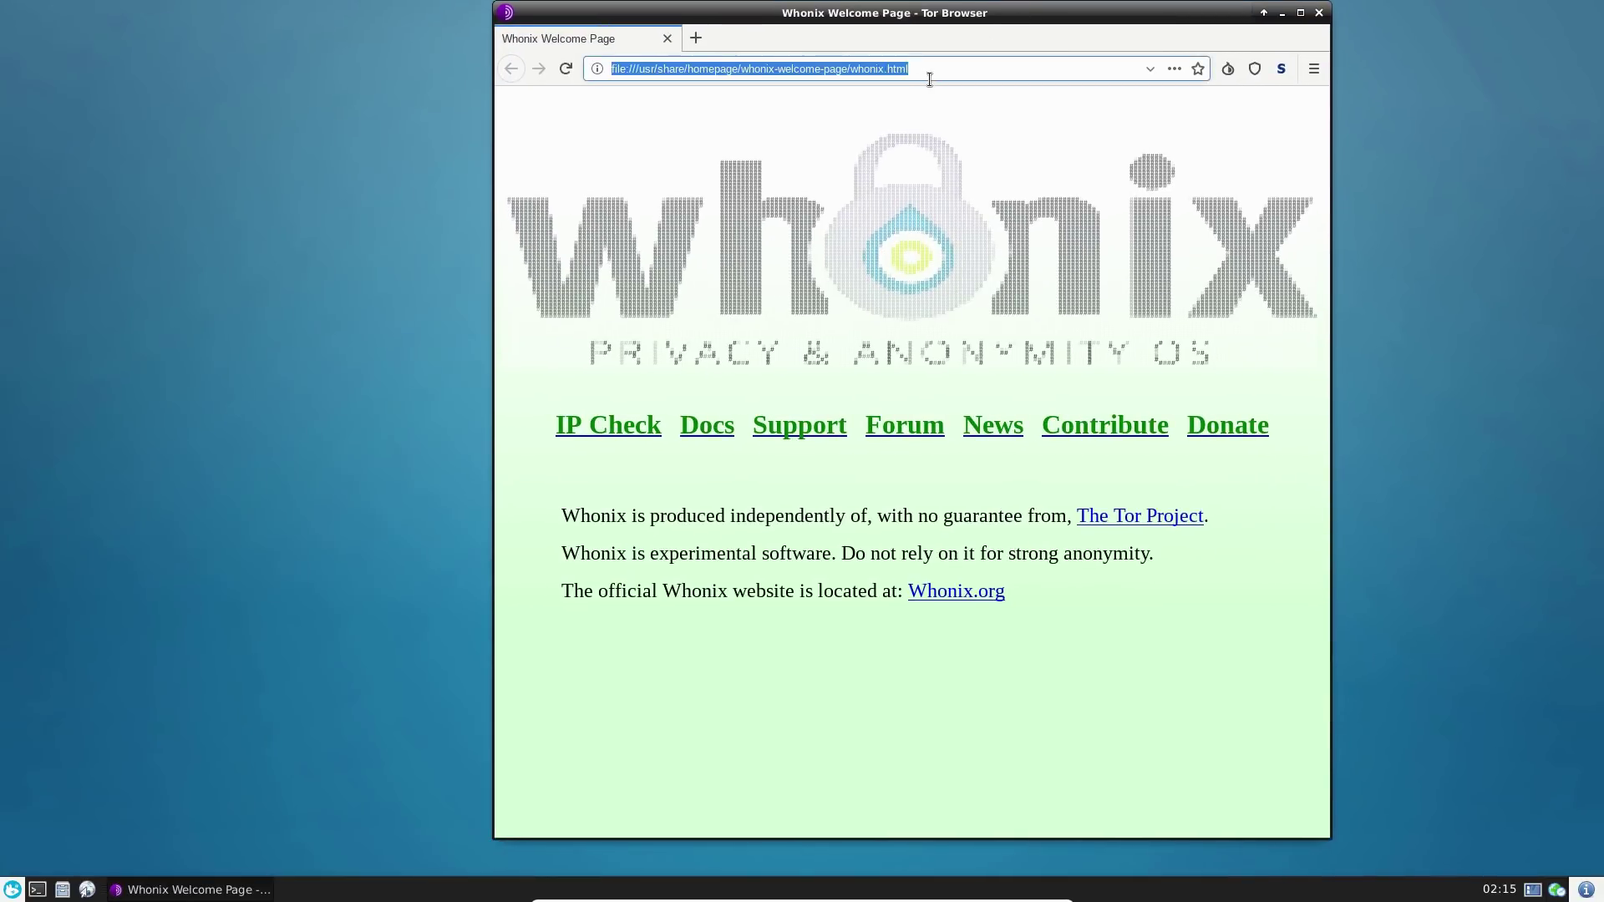
type("duckduckgo.com")
key("Return")
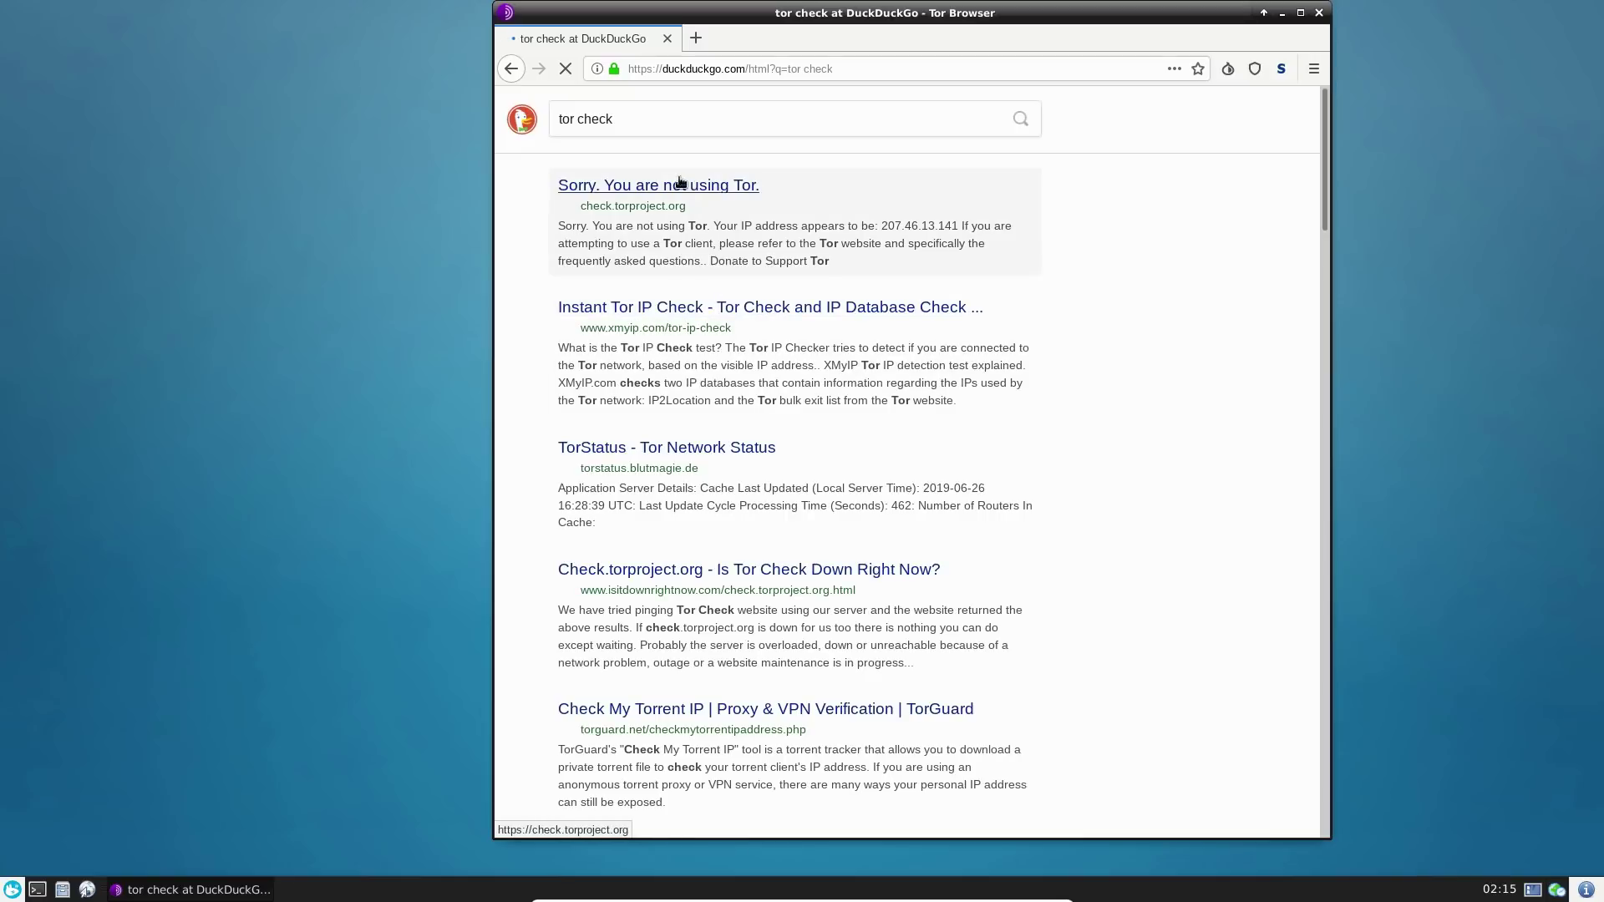
left_click(680, 185)
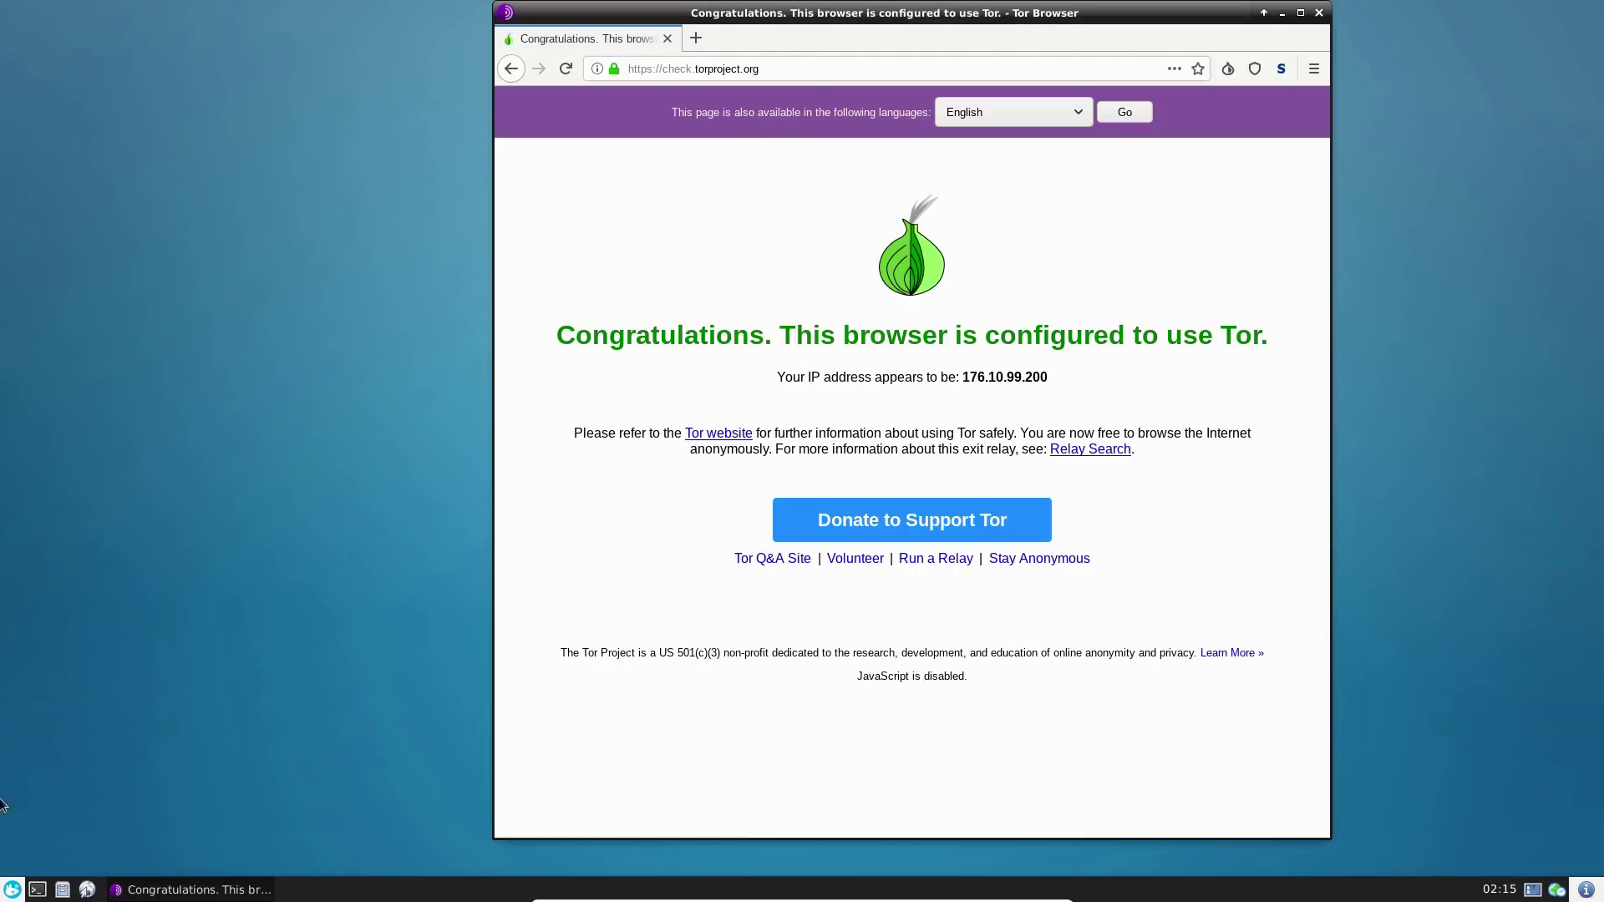
- Browse the Multimedia, Settings, System and Internet categories, finishing on Multimedia's PulseAudio and VLC
left_click(10, 890)
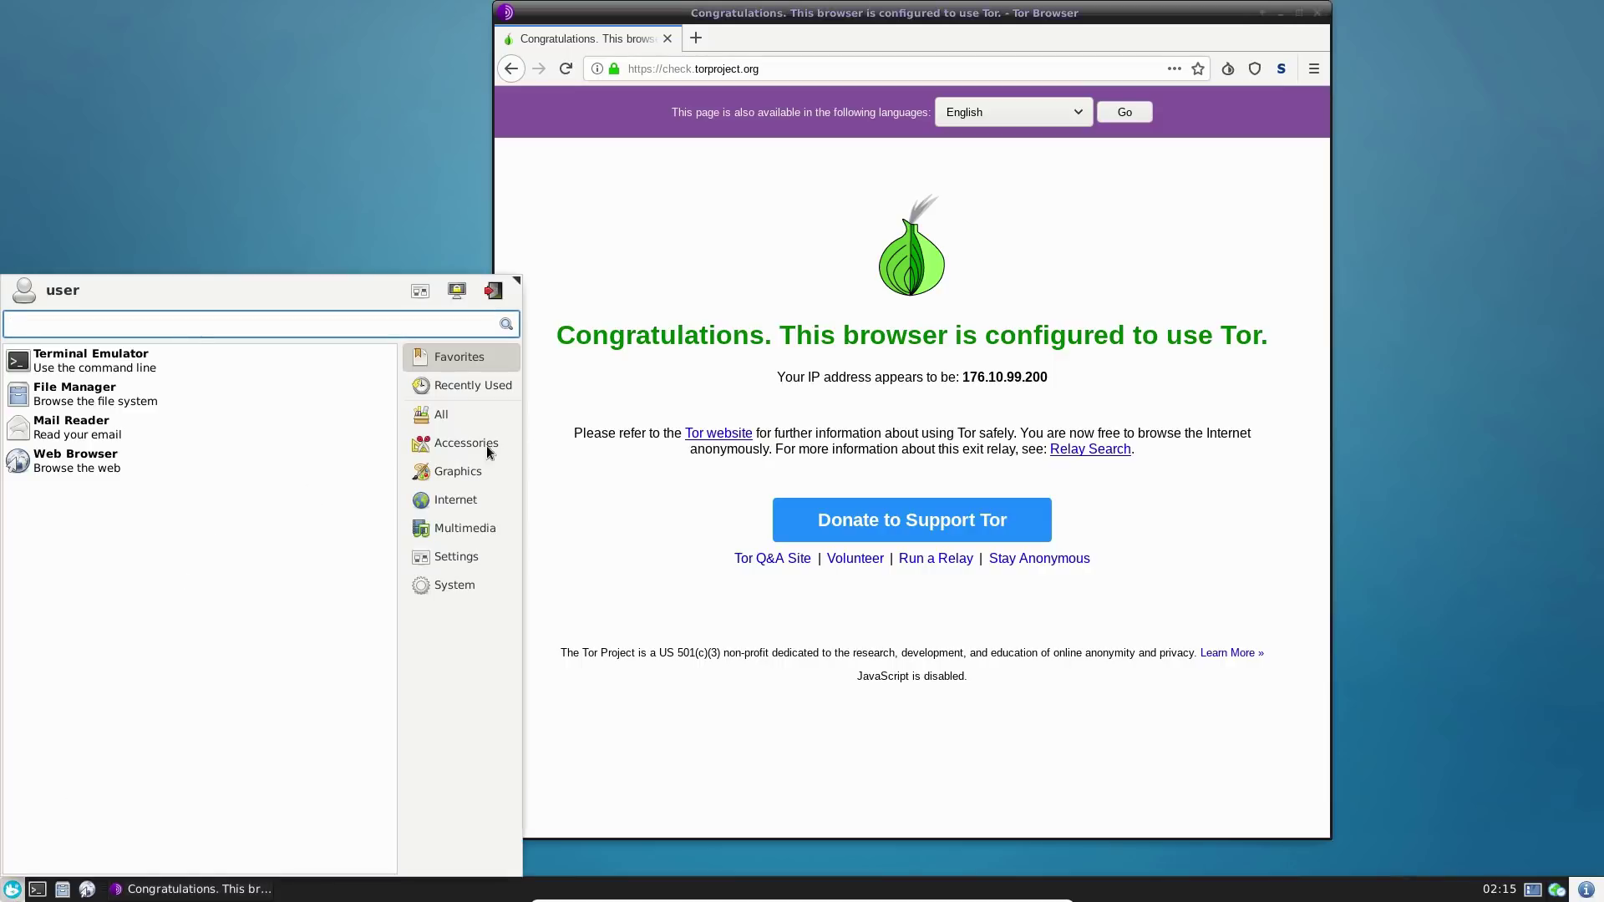
mouse_move(463, 480)
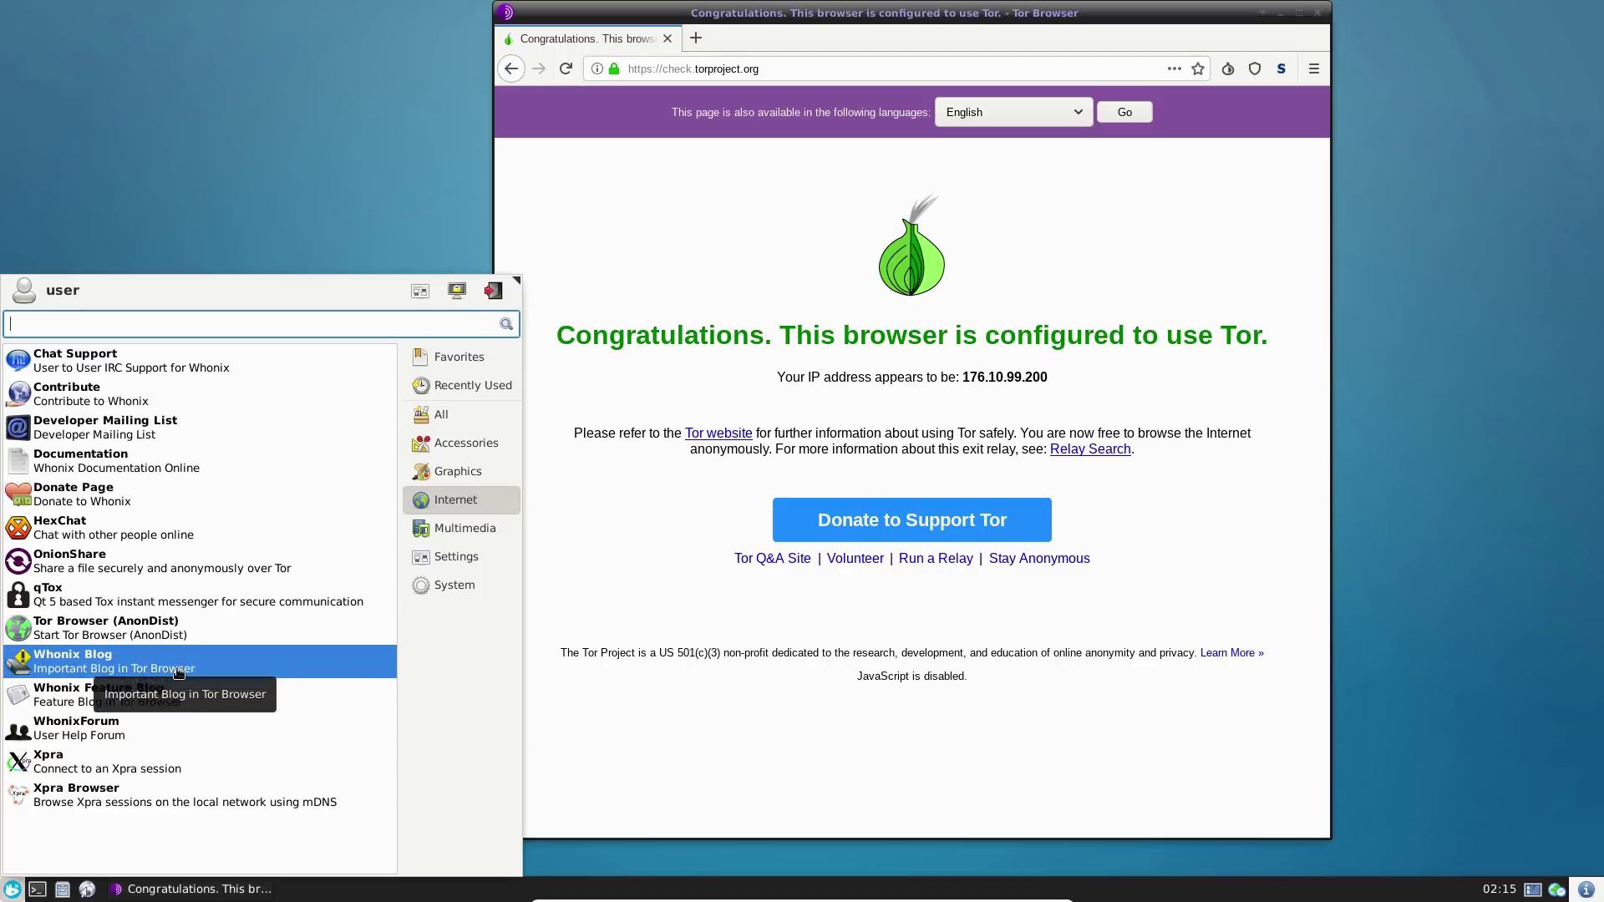
left_click(452, 527)
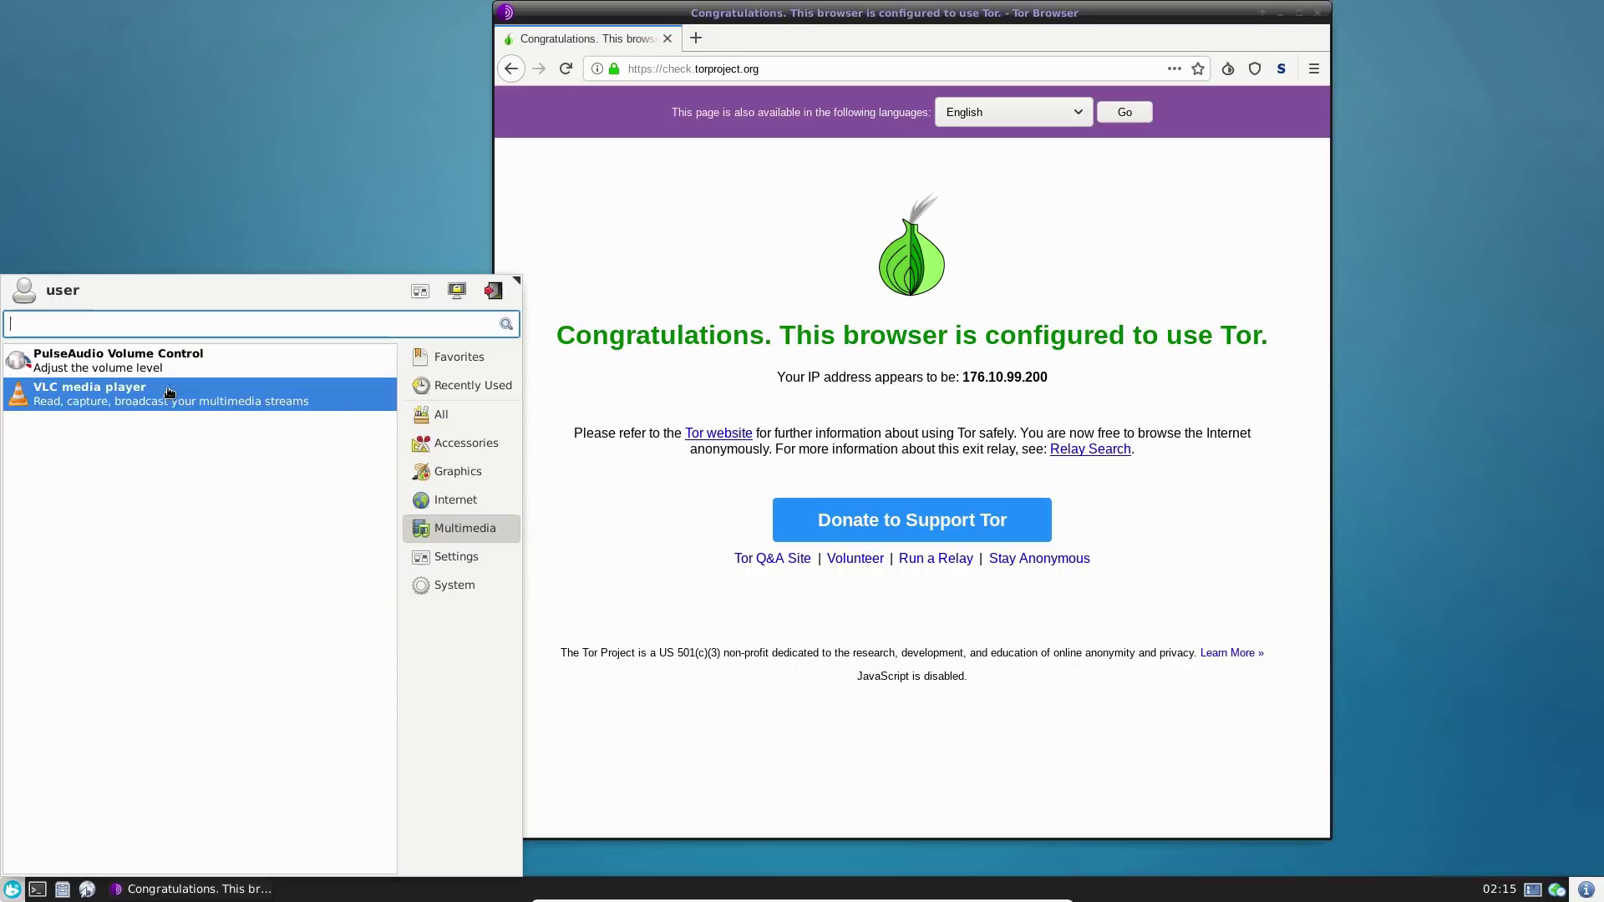
left_click(452, 544)
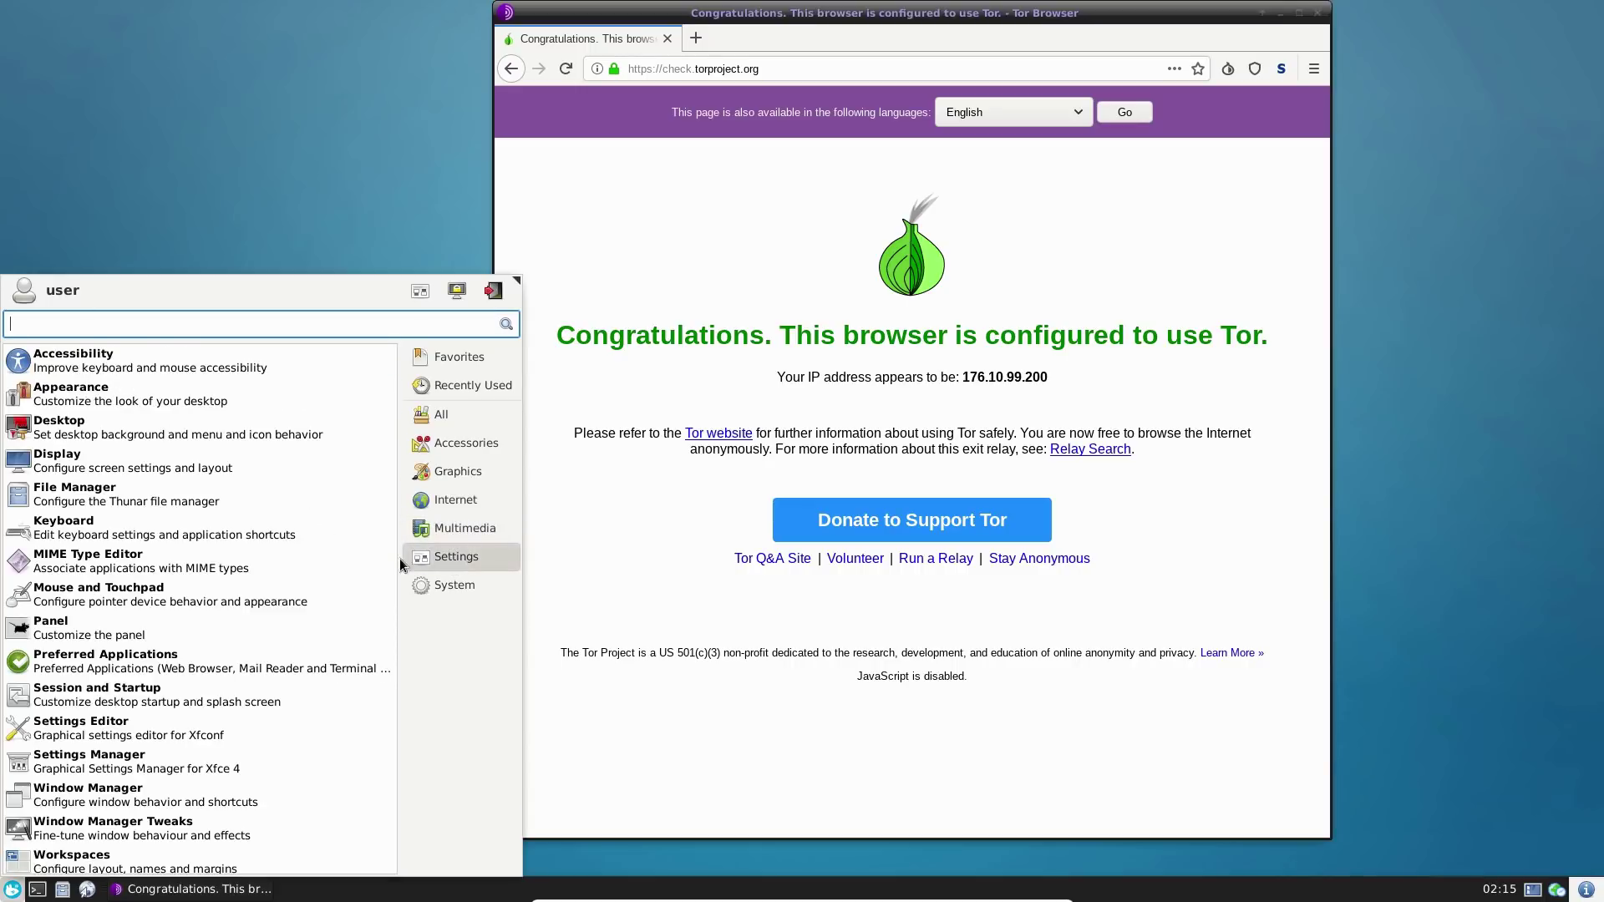
left_click(438, 585)
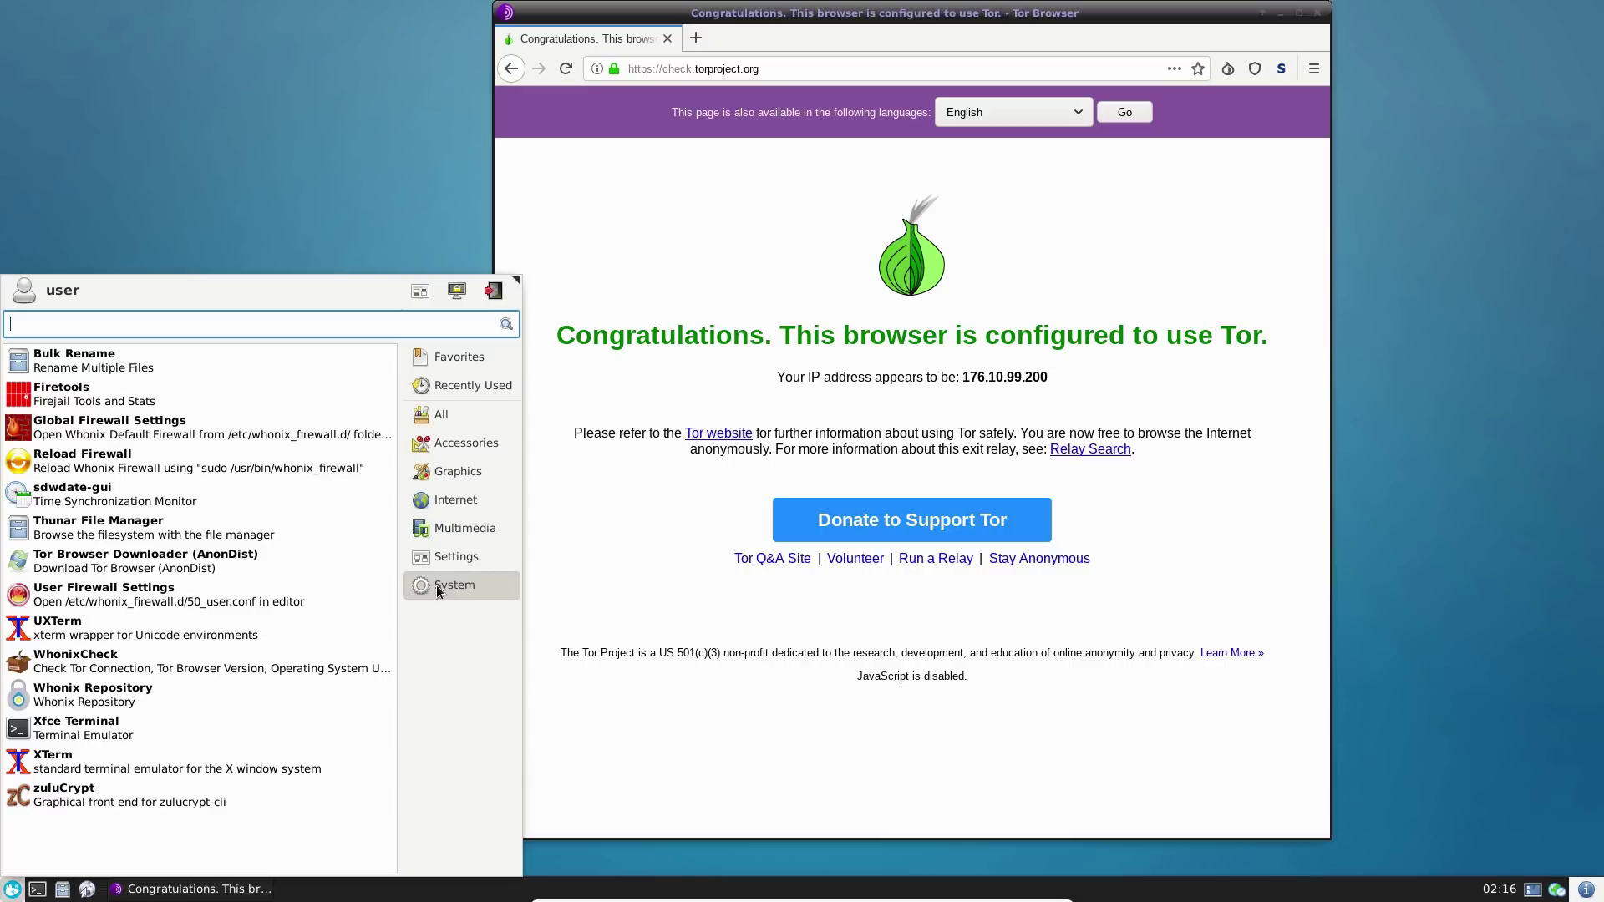
left_click(464, 502)
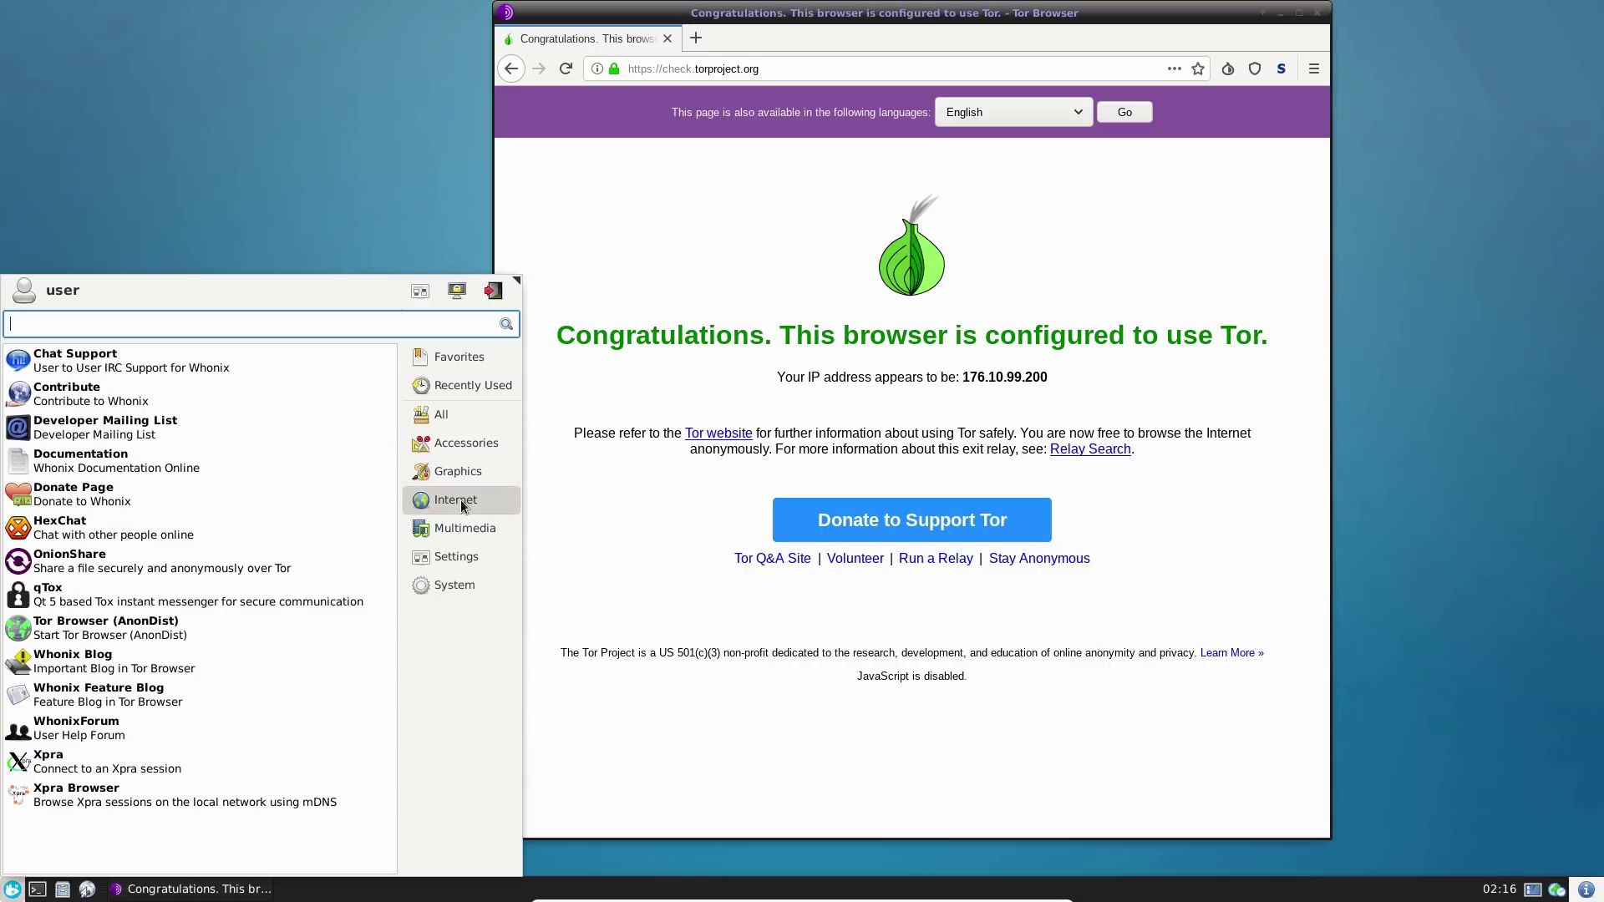
left_click(459, 523)
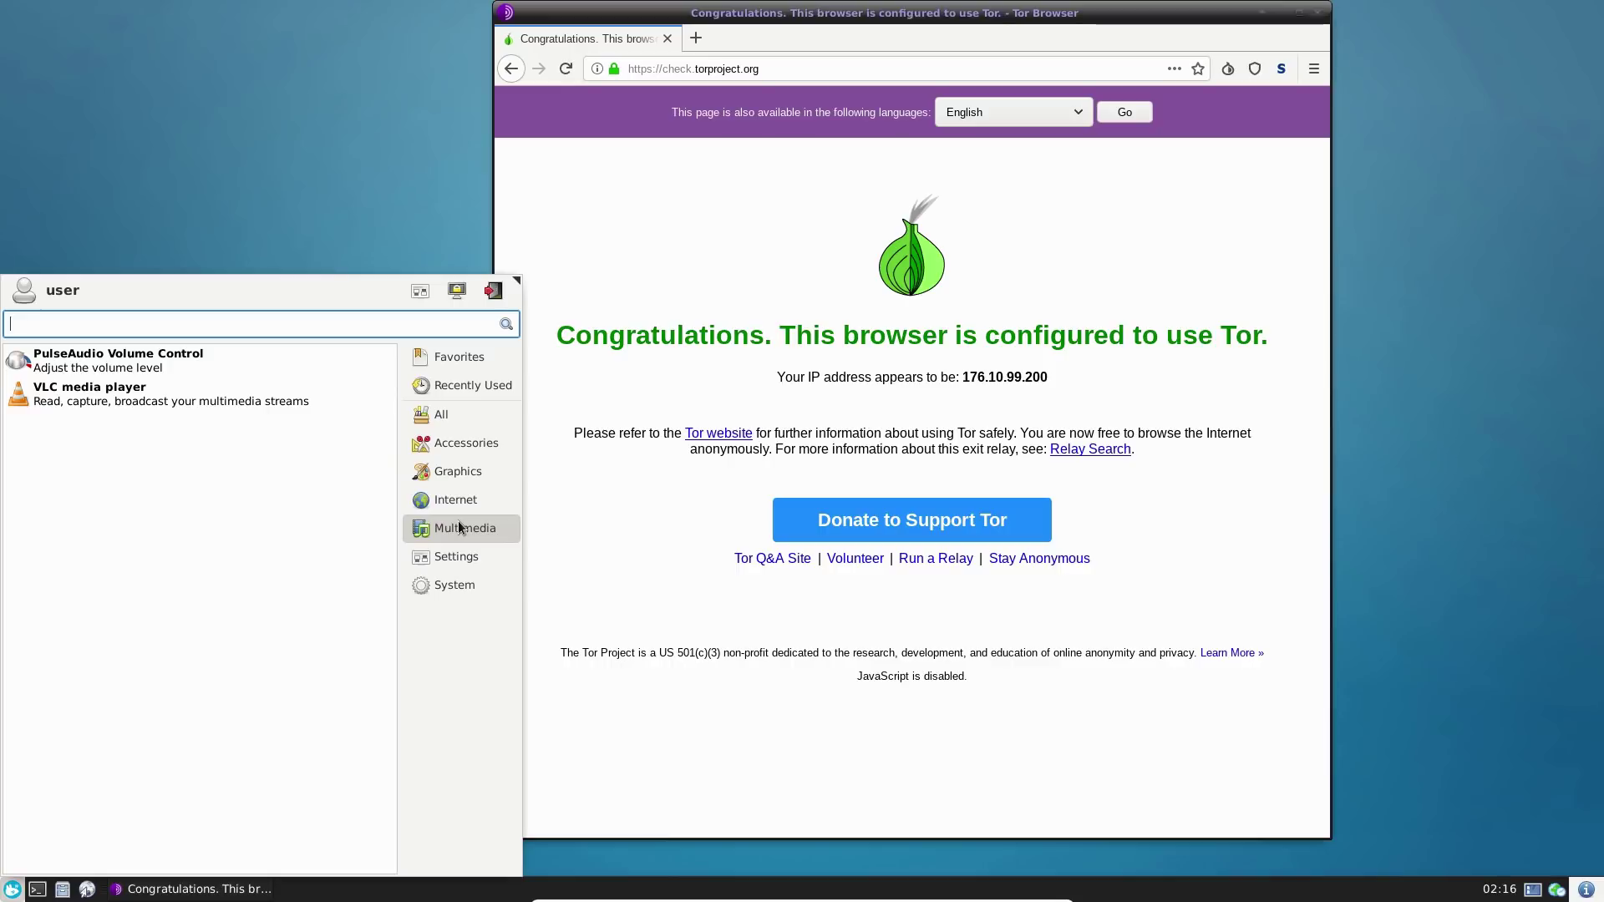
- Try searching the applications menu for 'stand' and 'syn', then close it
left_click(338, 186)
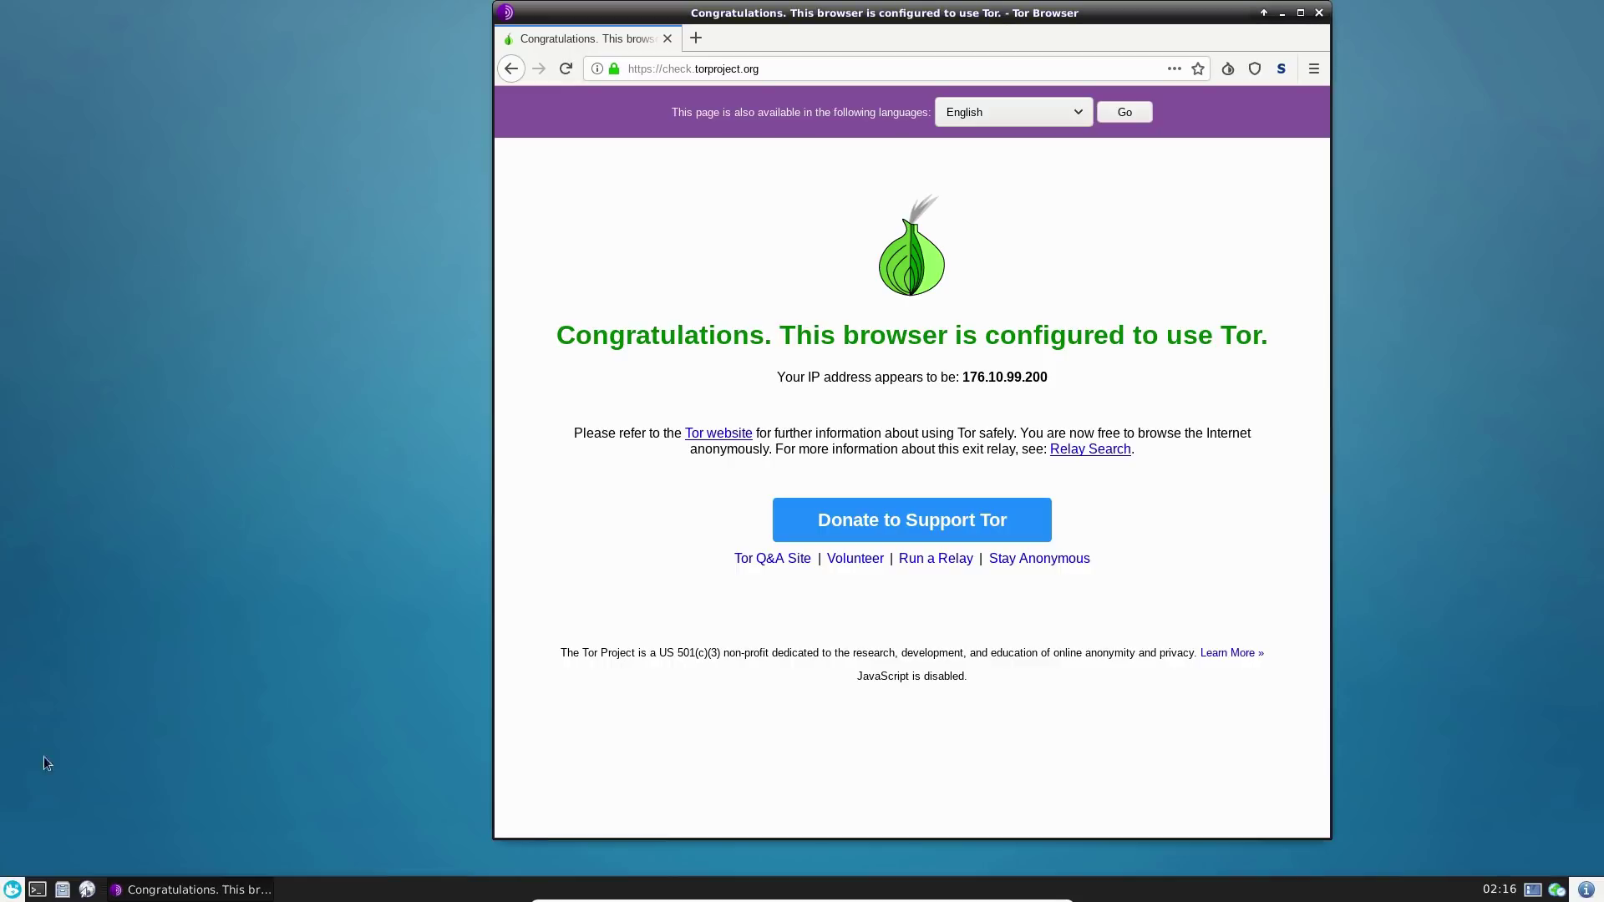
left_click(11, 889)
type("stand")
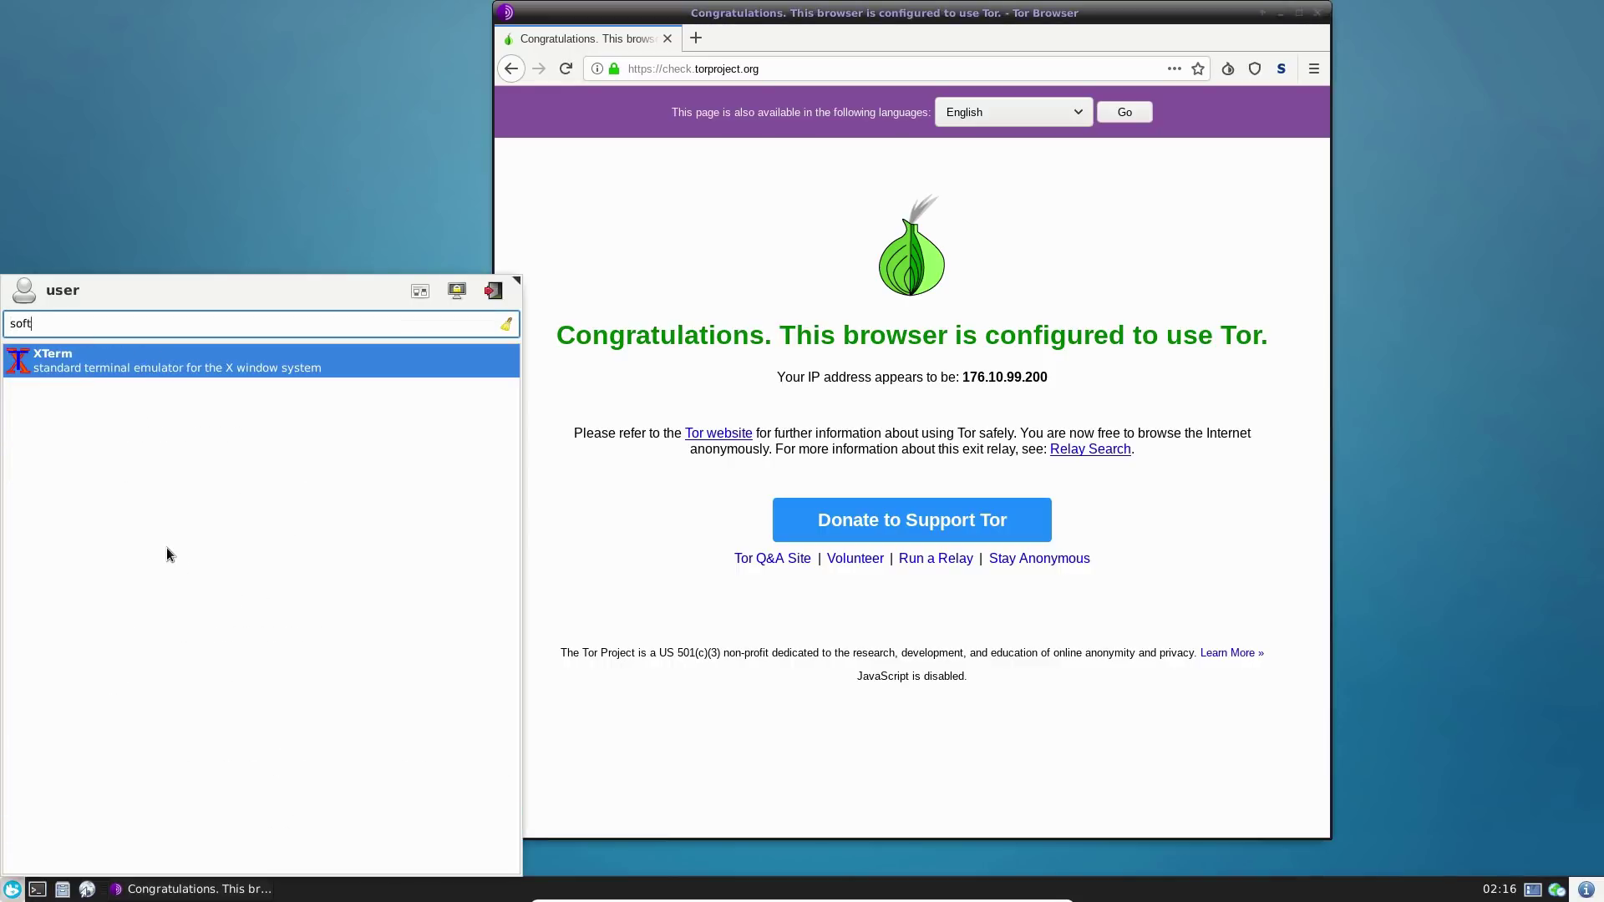
key("BackSpace")
key("BackSpace")
key("BackSpace")
key("BackSpace")
type("o")
key("BackSpace")
key("BackSpace")
type("syn")
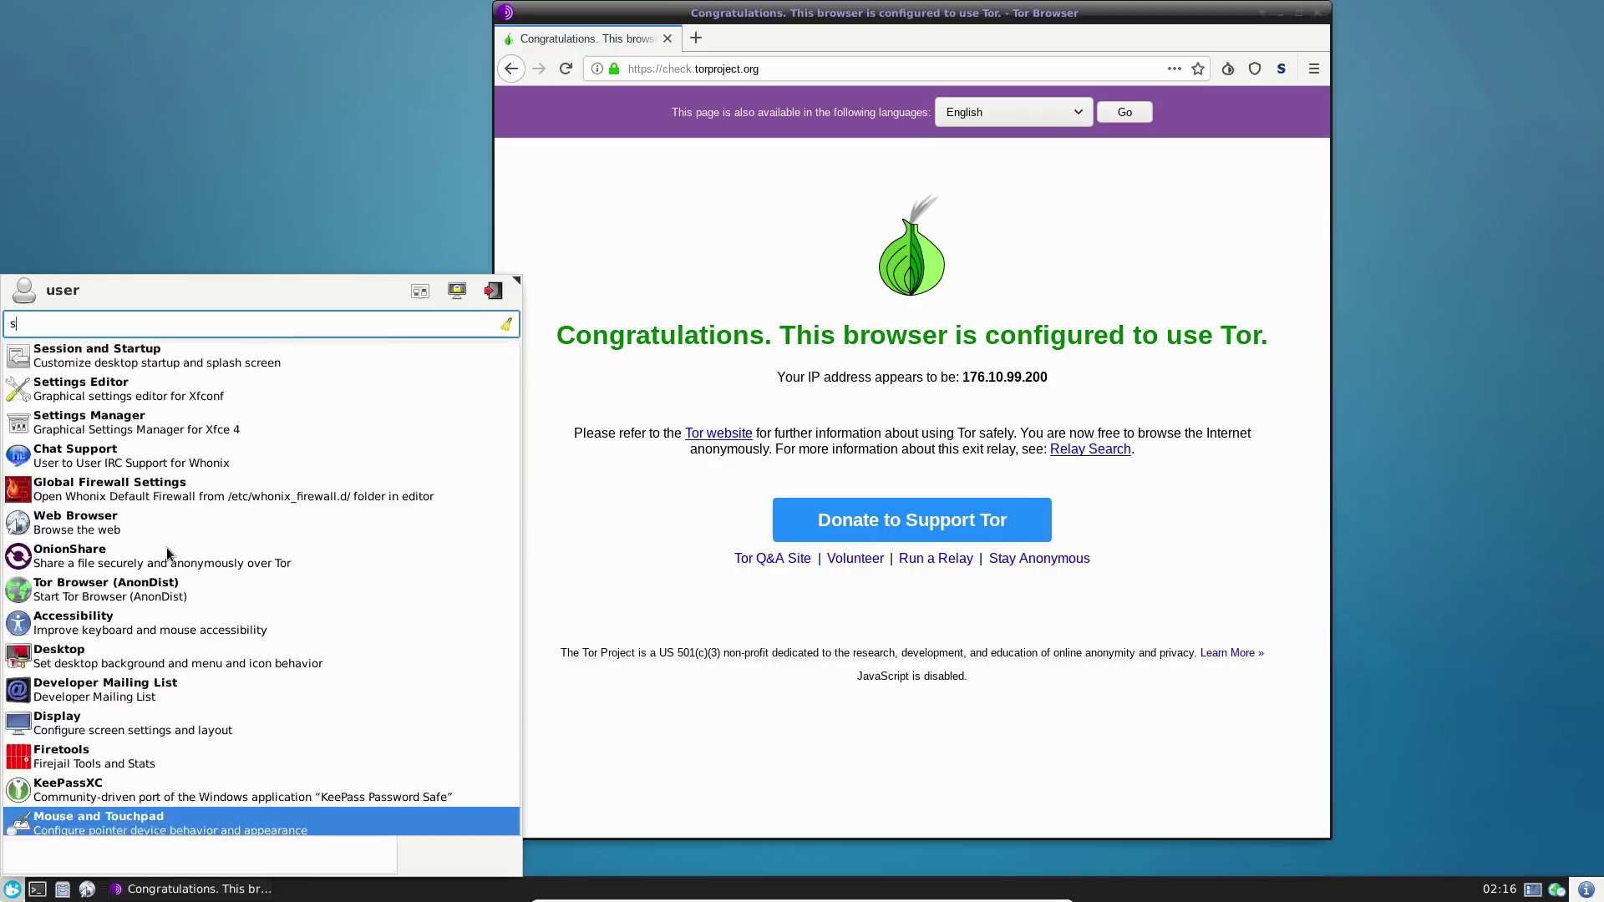
key("BackSpace")
key("BackSpace")
key("BackSpace")
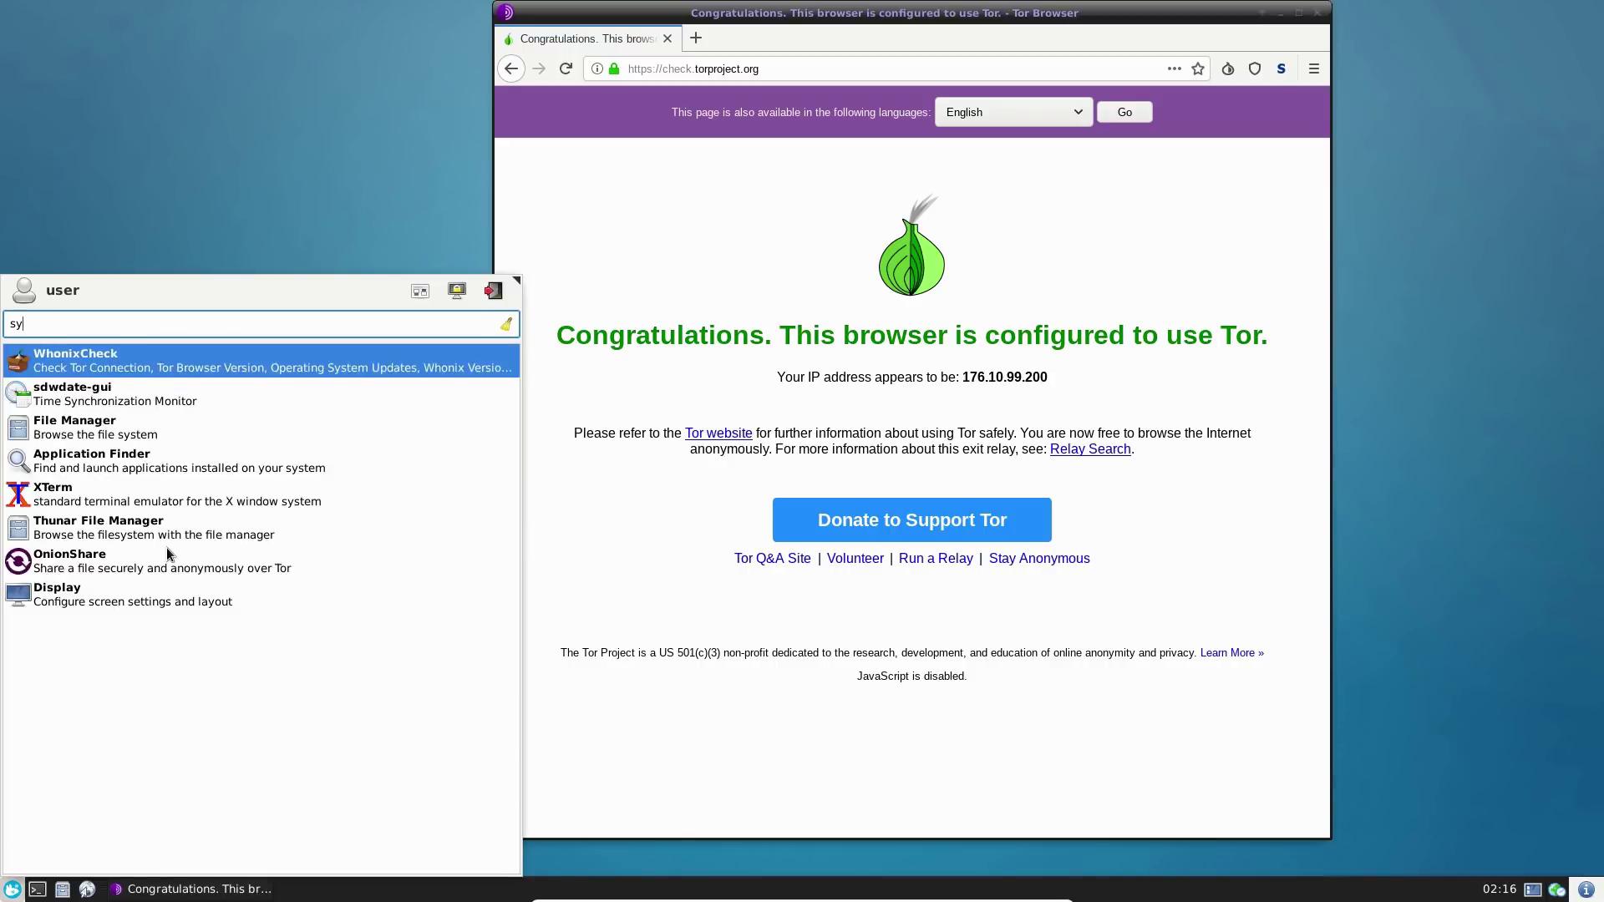
key("Escape")
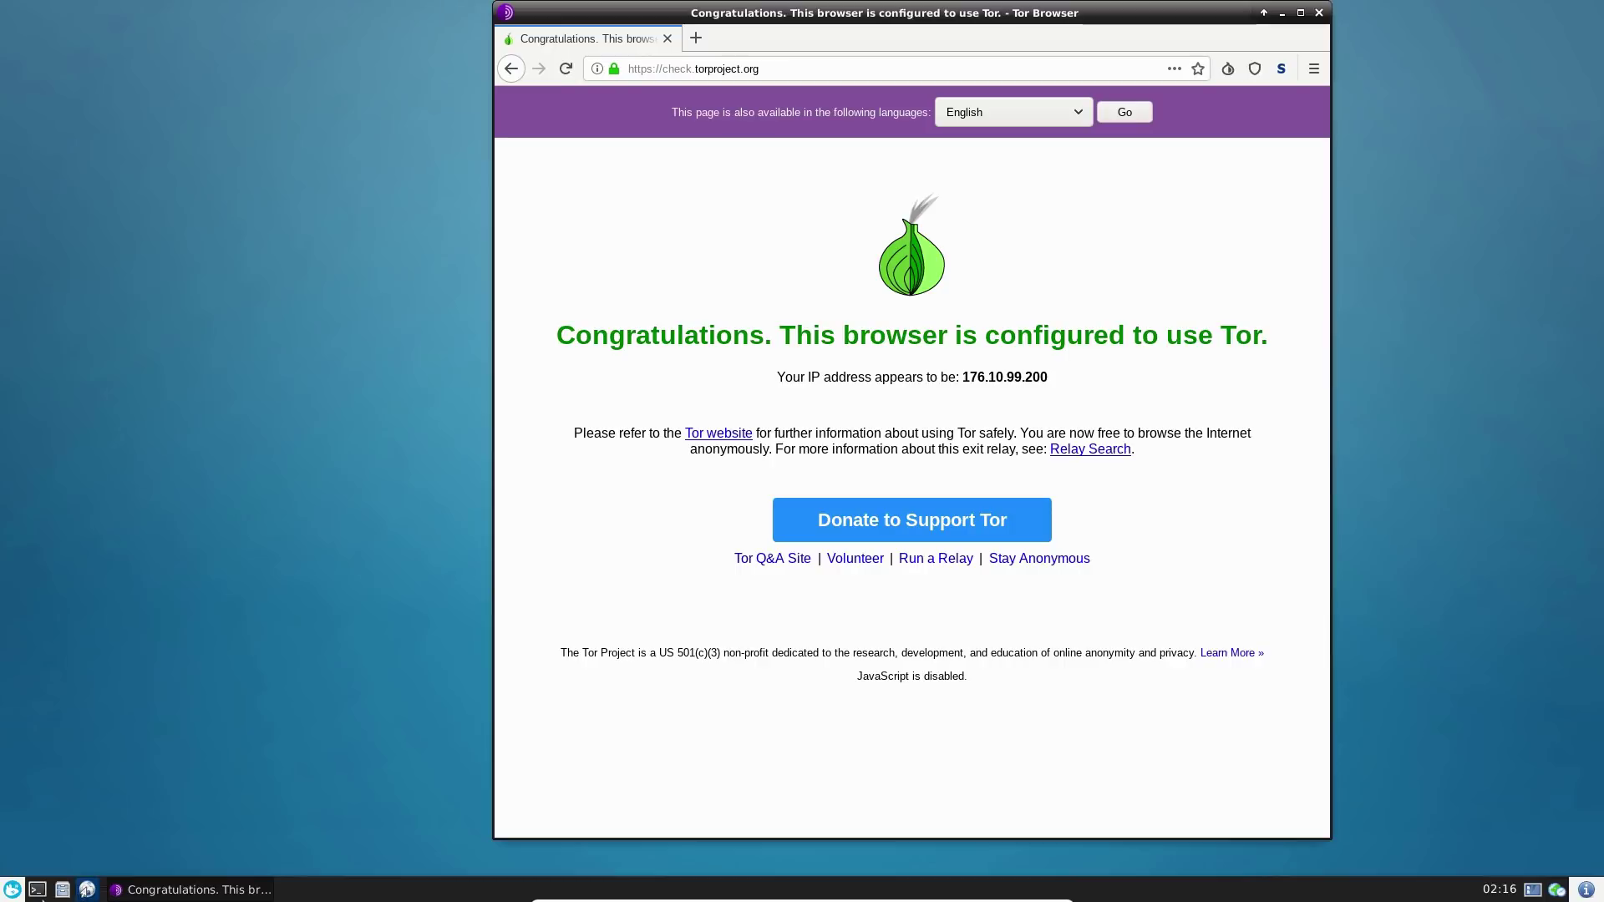
- In a new terminal, run sudo apt install gimp, enter the sudo password, and confirm with y
left_click(38, 889)
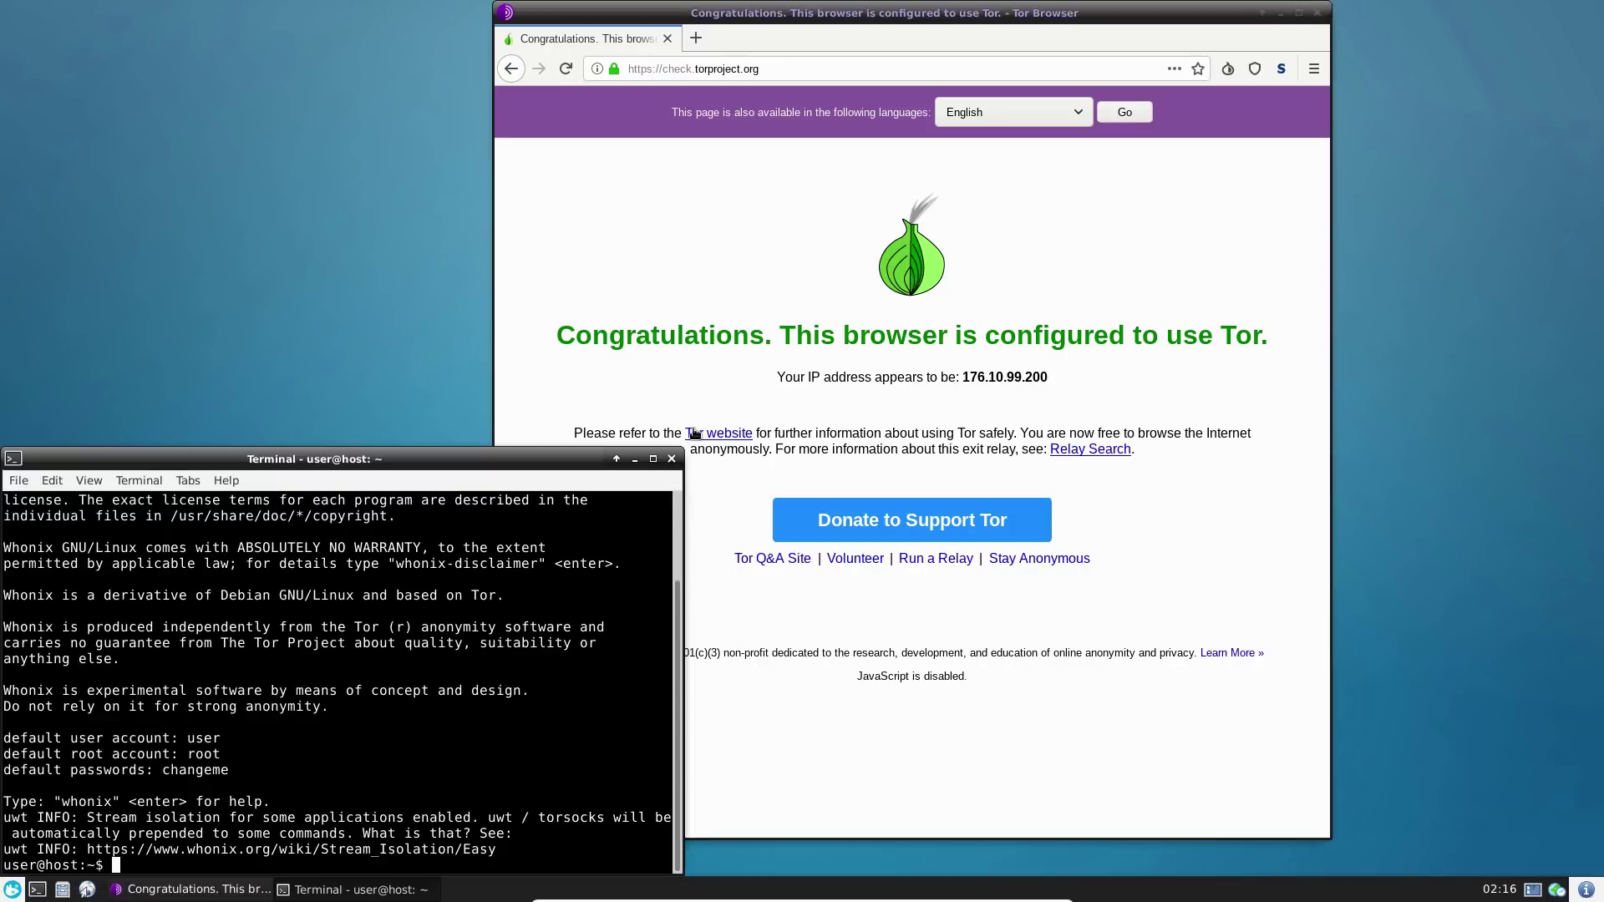
type("sudo apt install gimp")
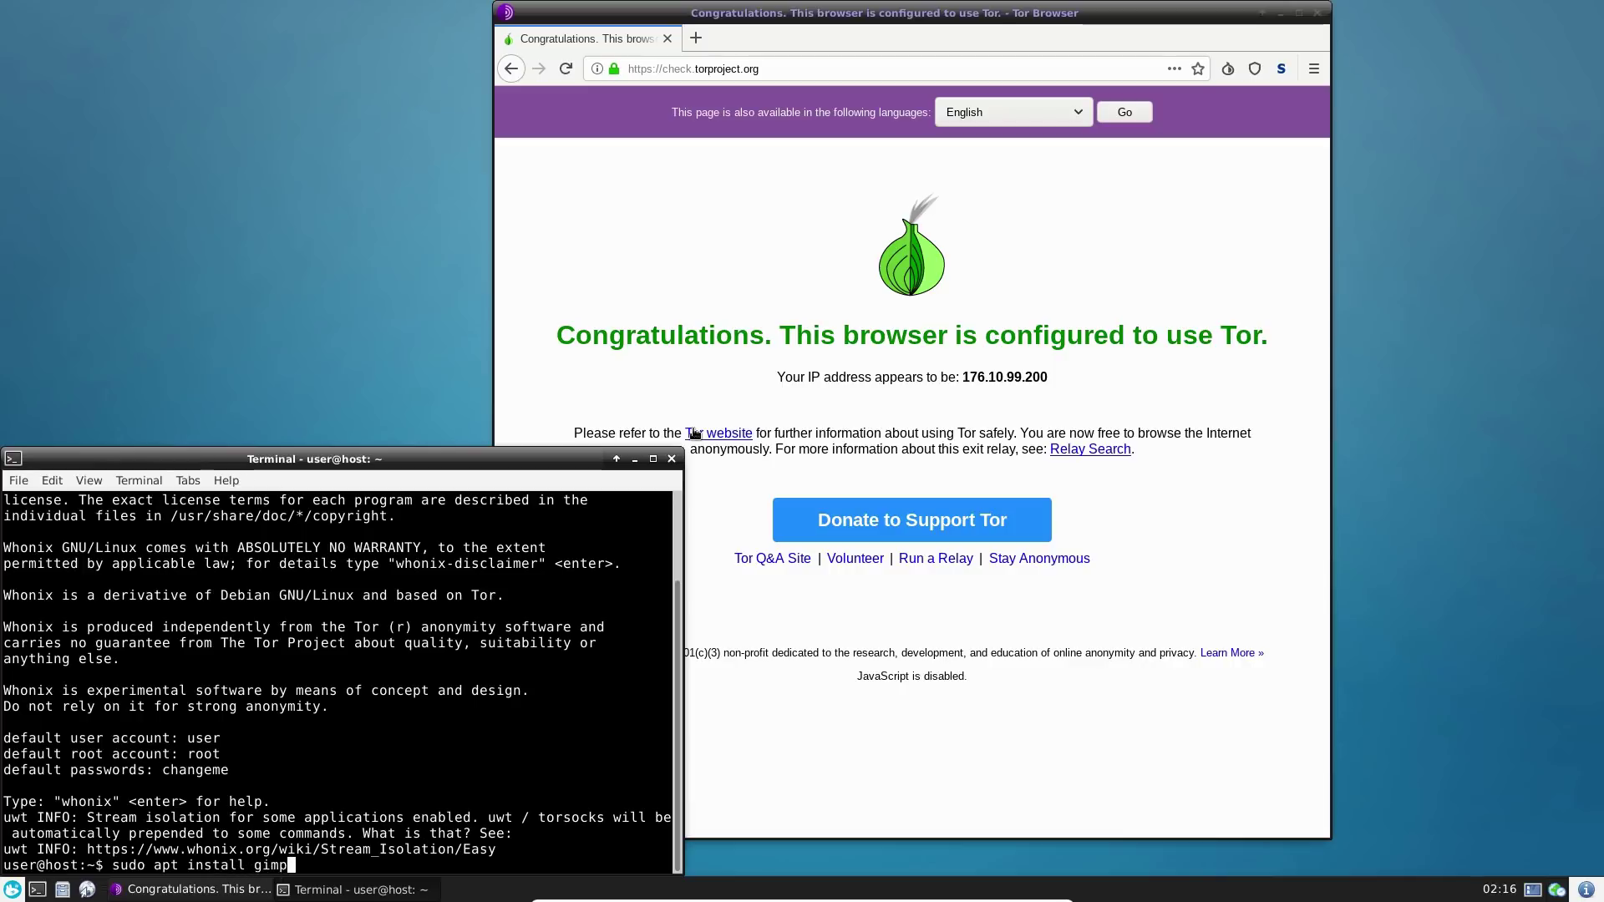
key("Return")
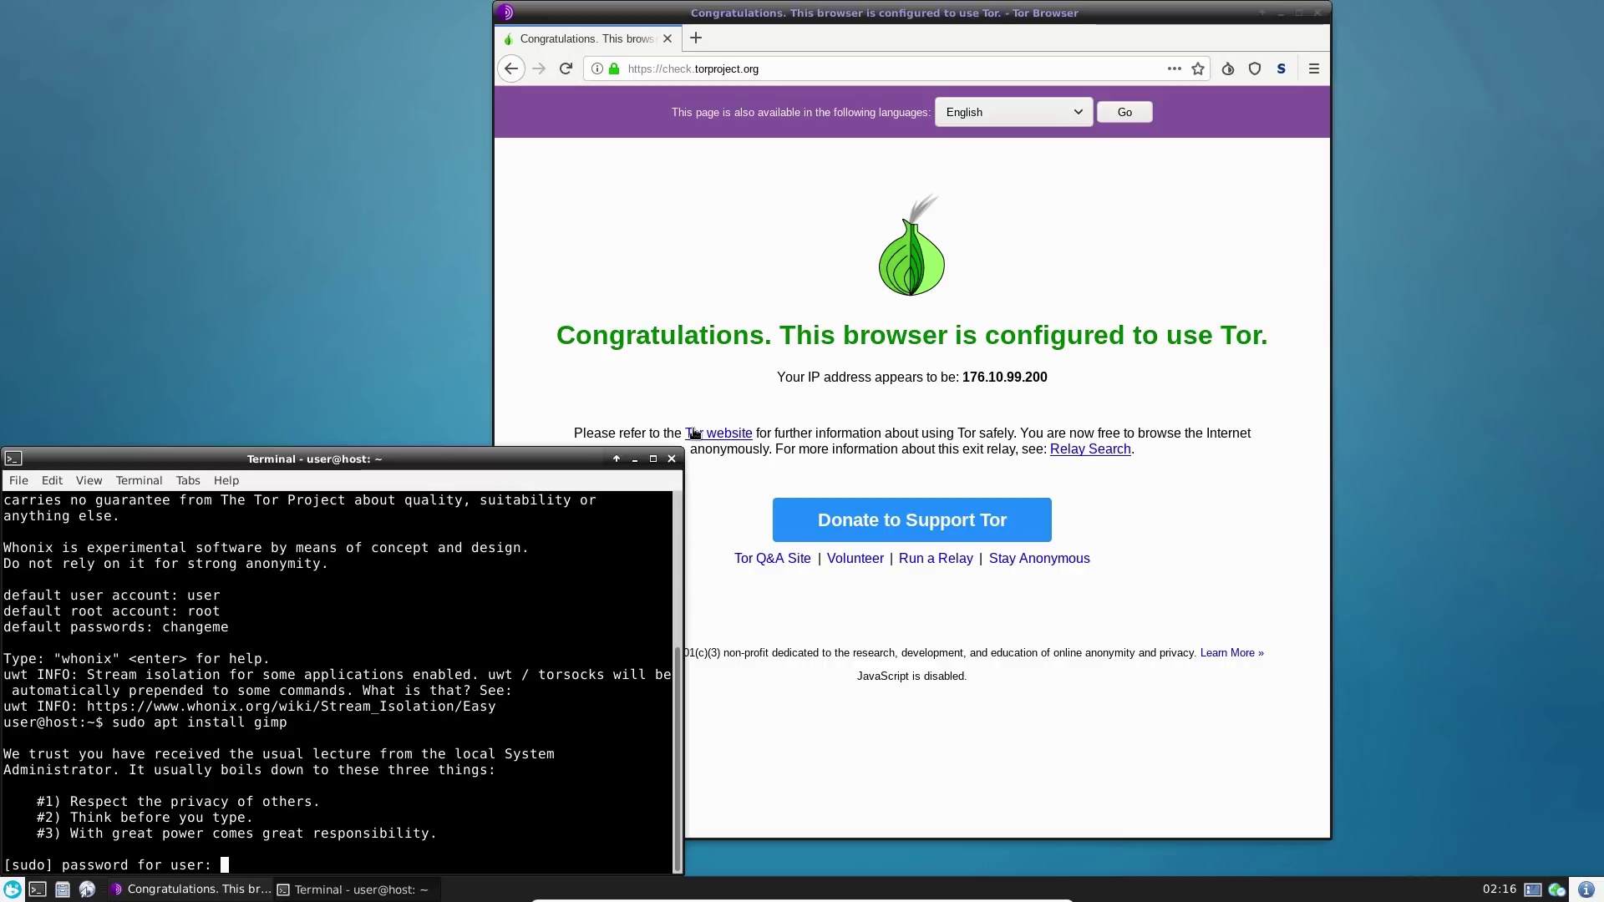
key("Return")
type("ch")
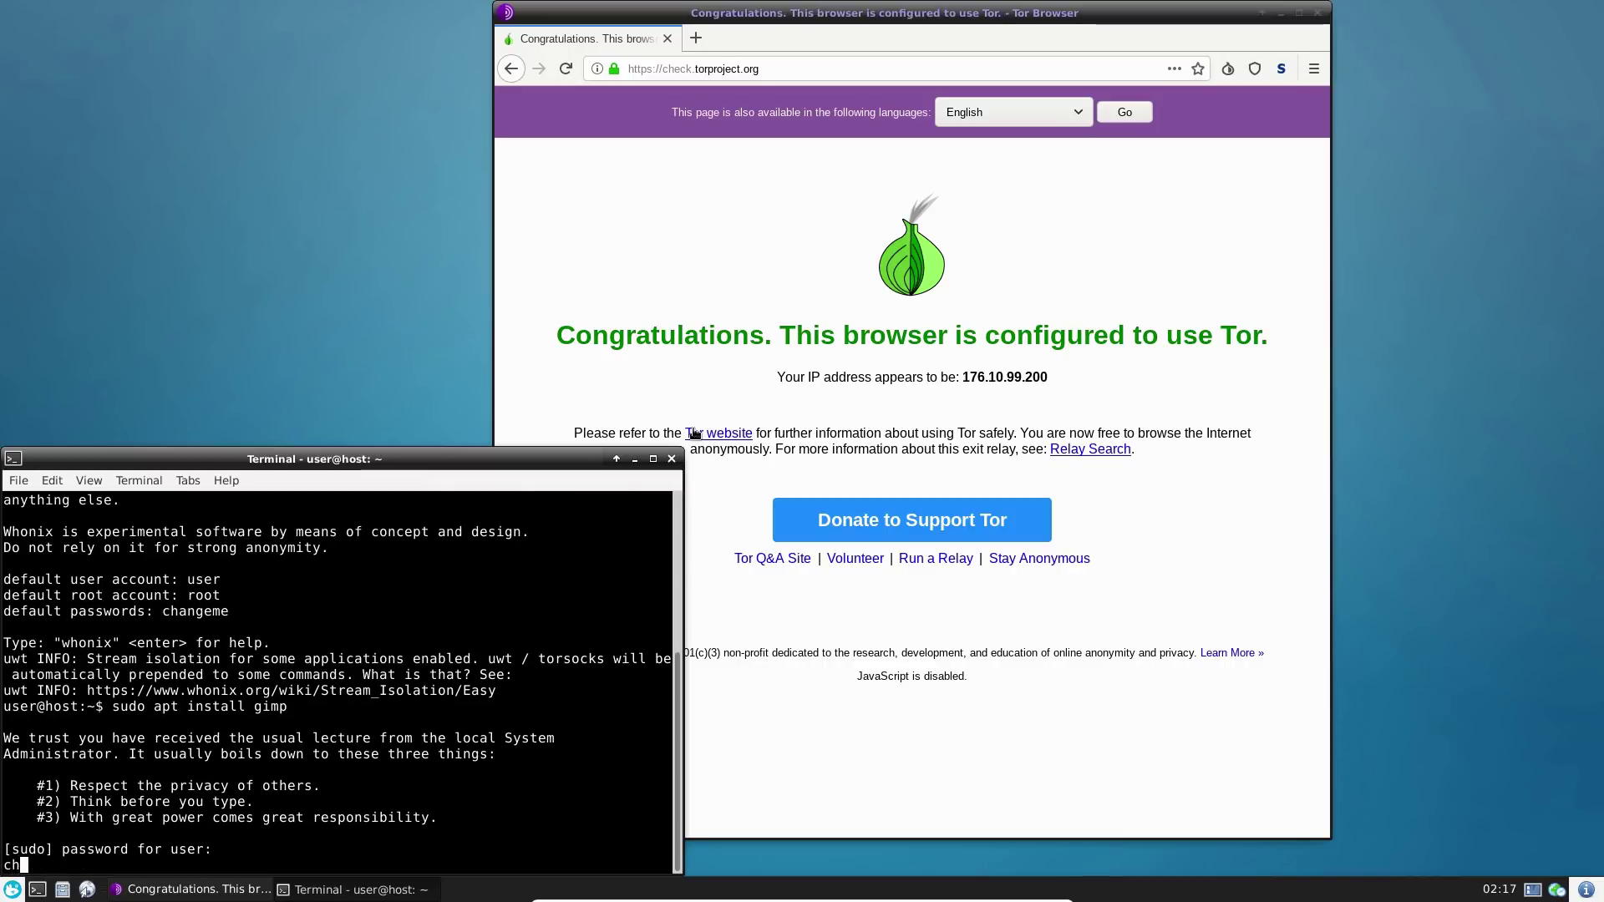
type("chan")
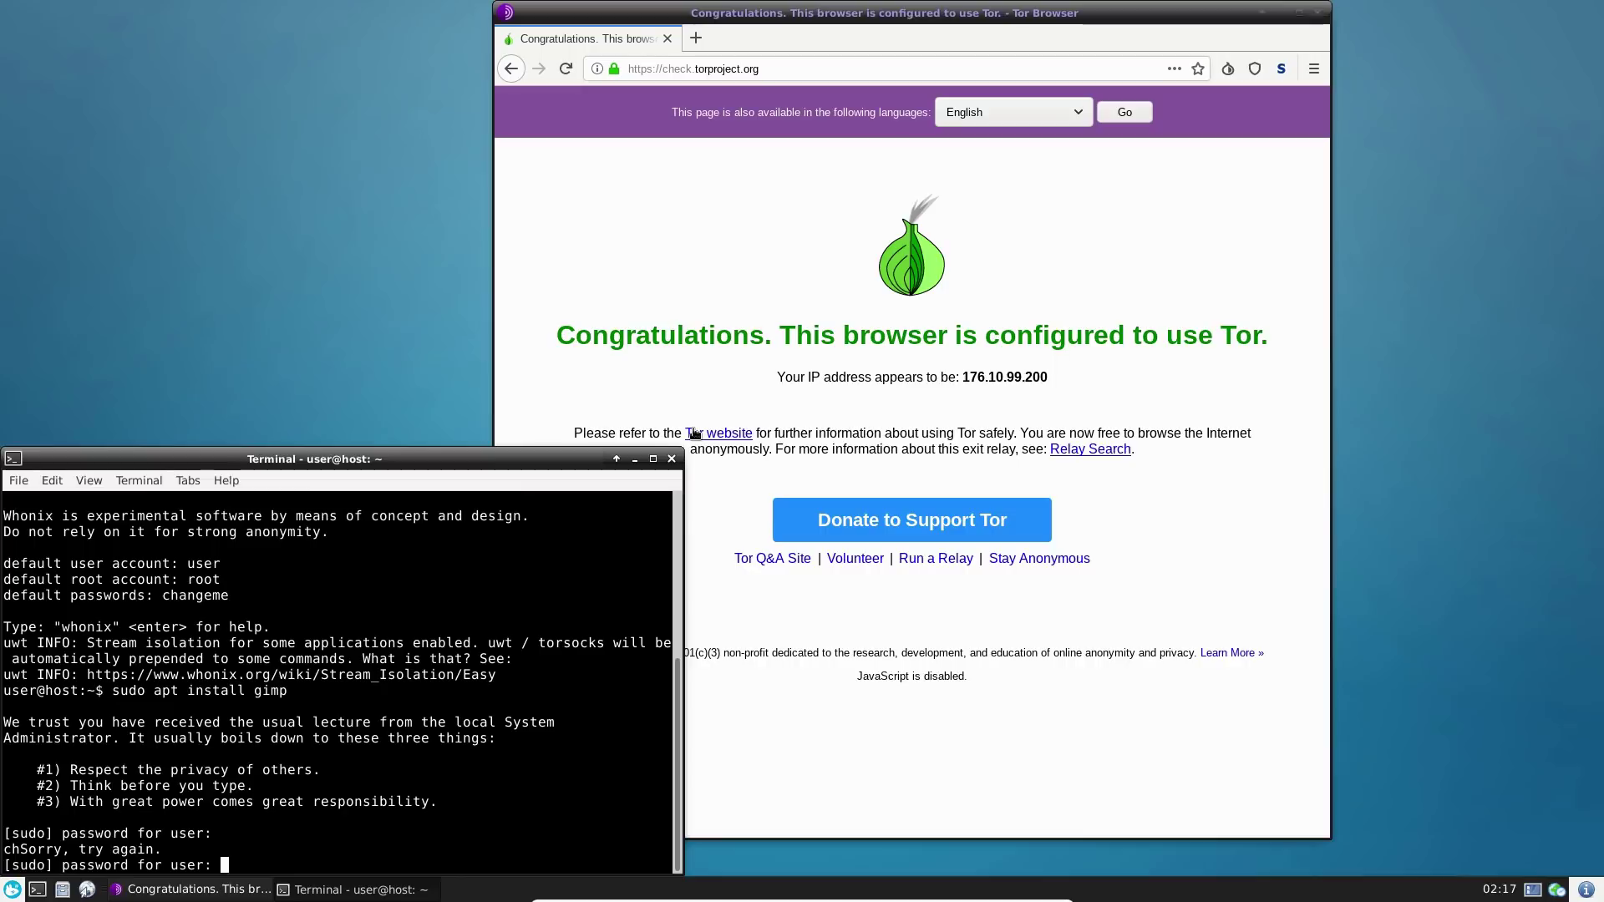
type("geme")
key("Return")
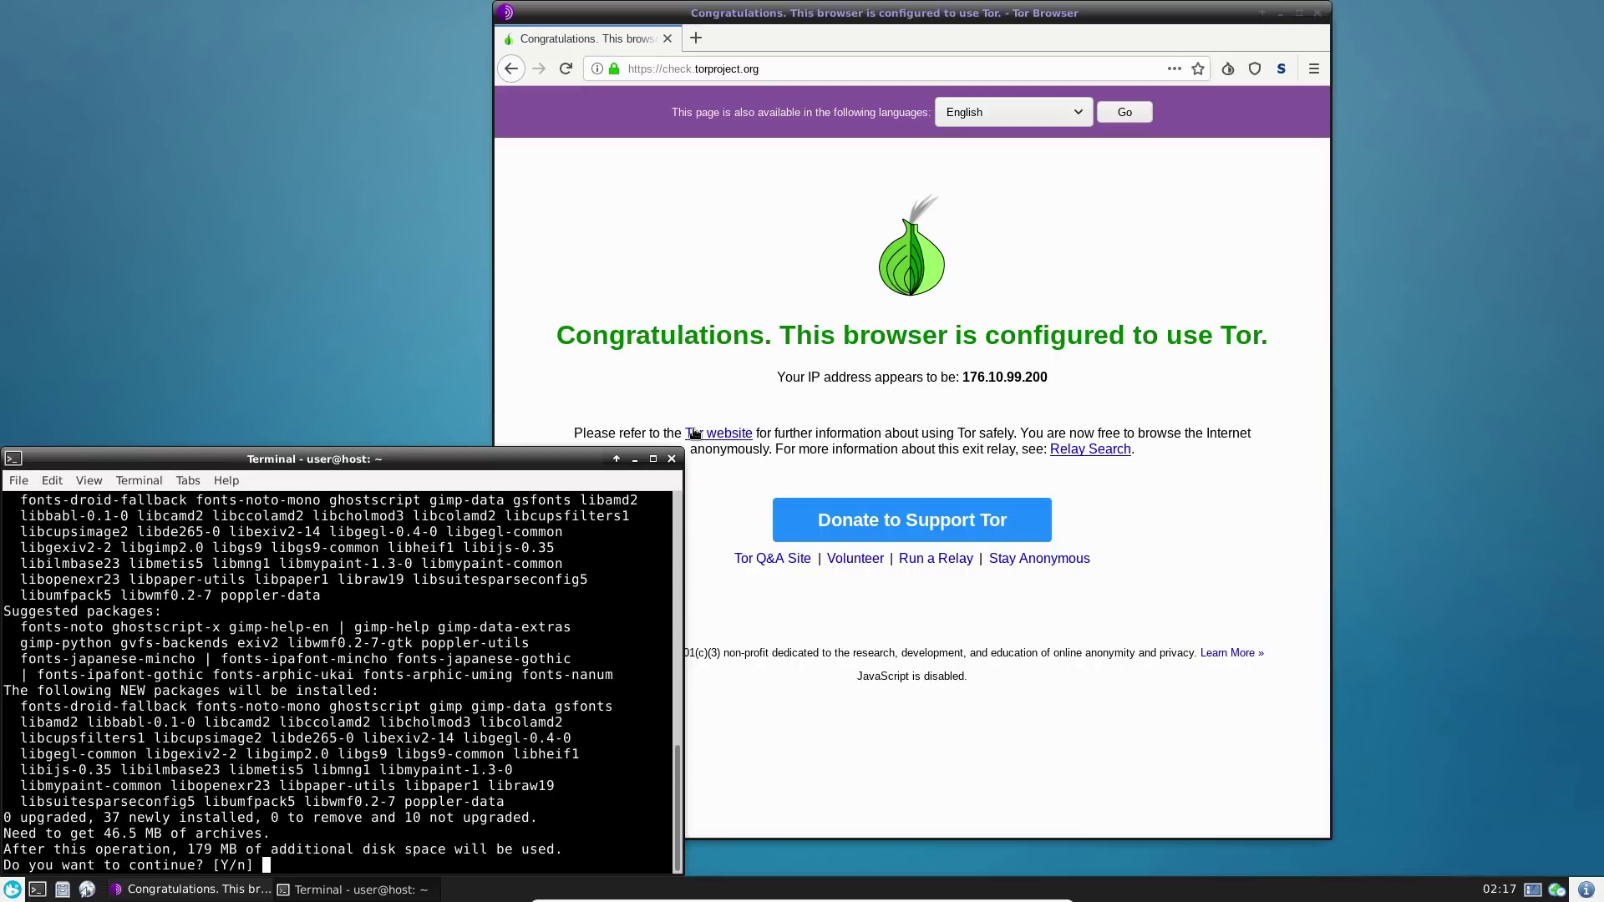
type("y")
key("Return")
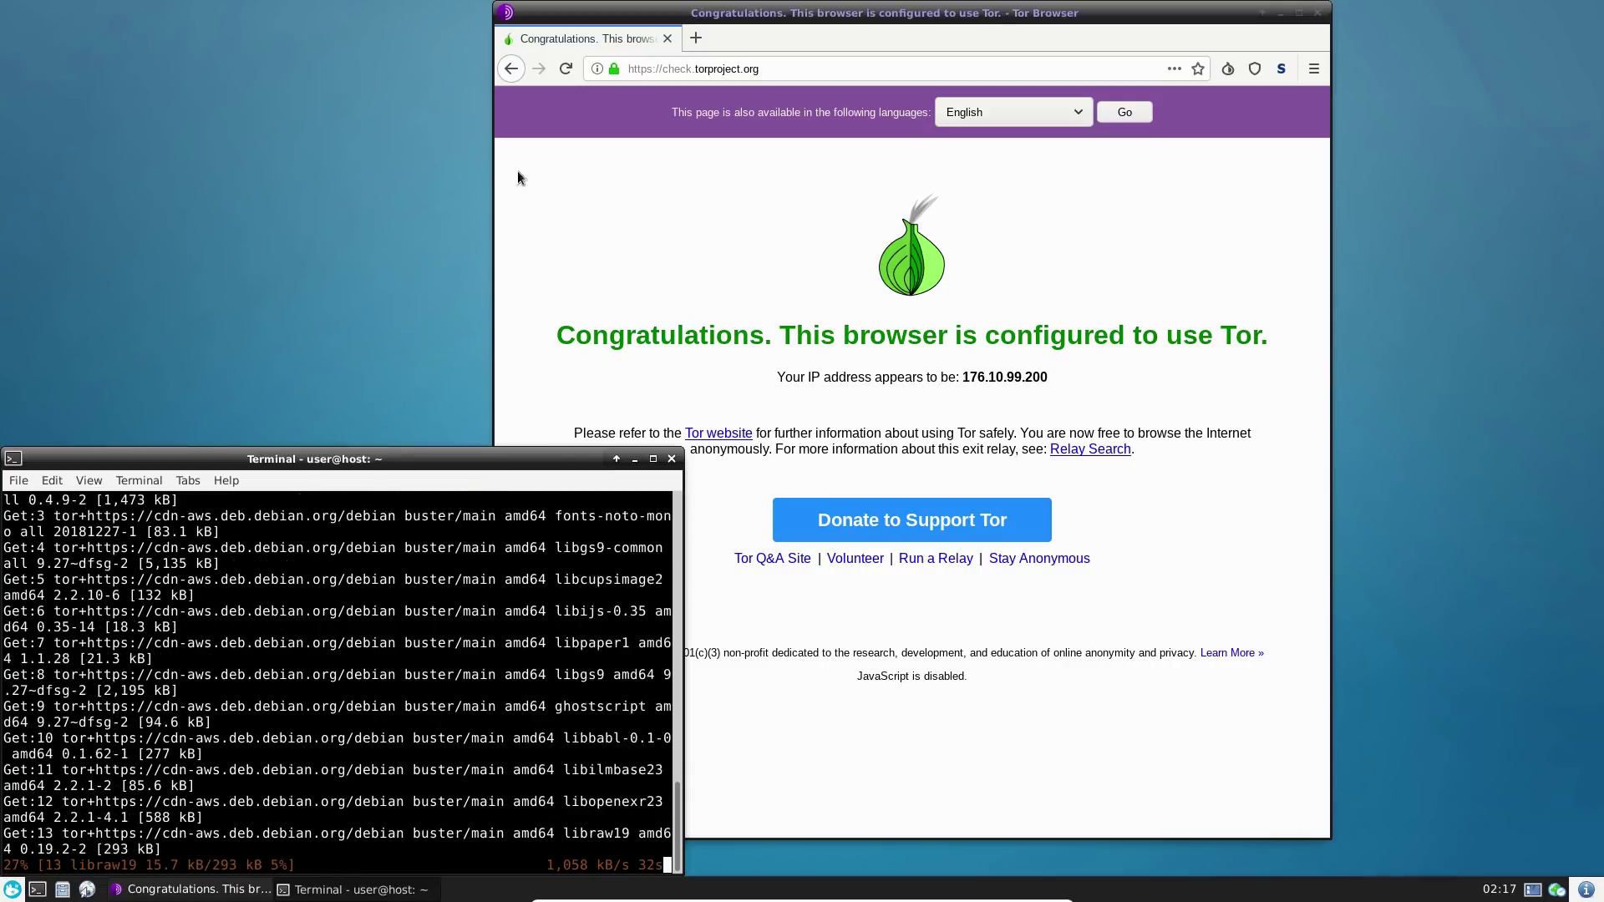
- Move the Tor Browser window to the right while apt downloads the GIMP packages
left_click_drag(1062, 17, 1269, 53)
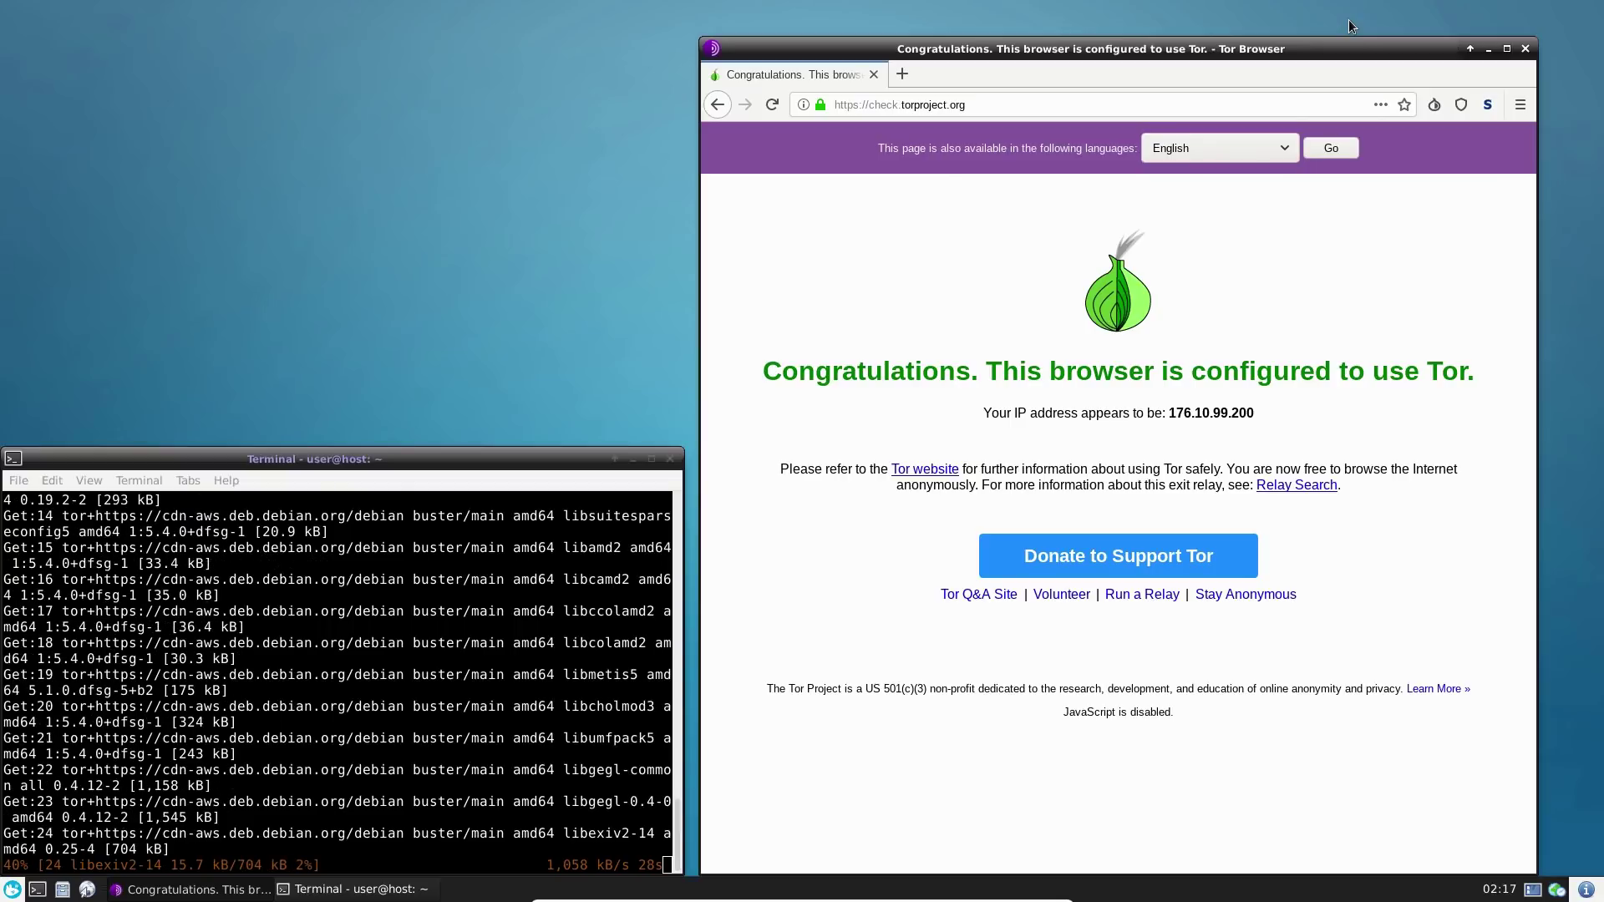